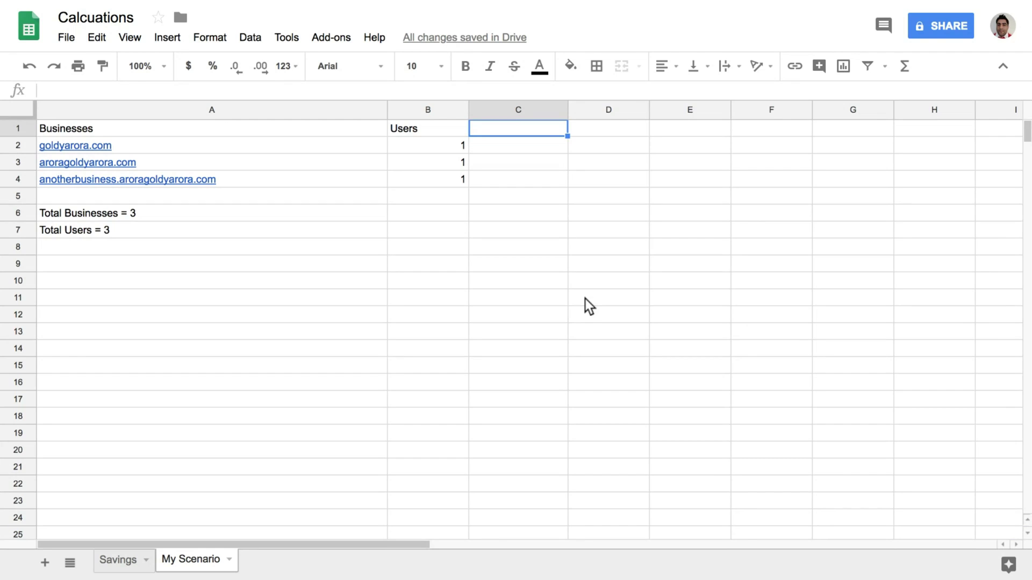
Select and step through the three business domains in column A and the first user count
key("Left")
key("Left")
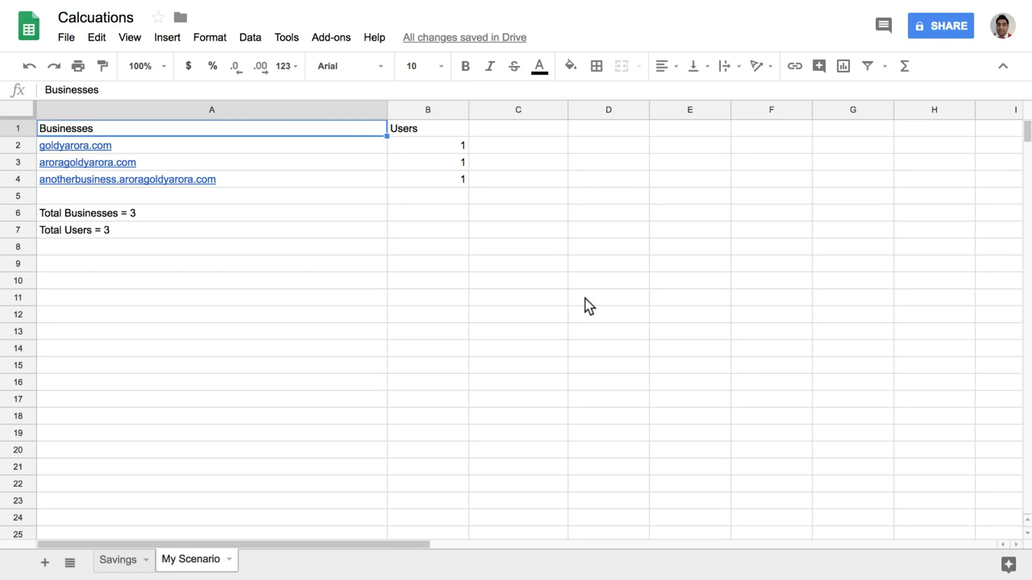
key("Down")
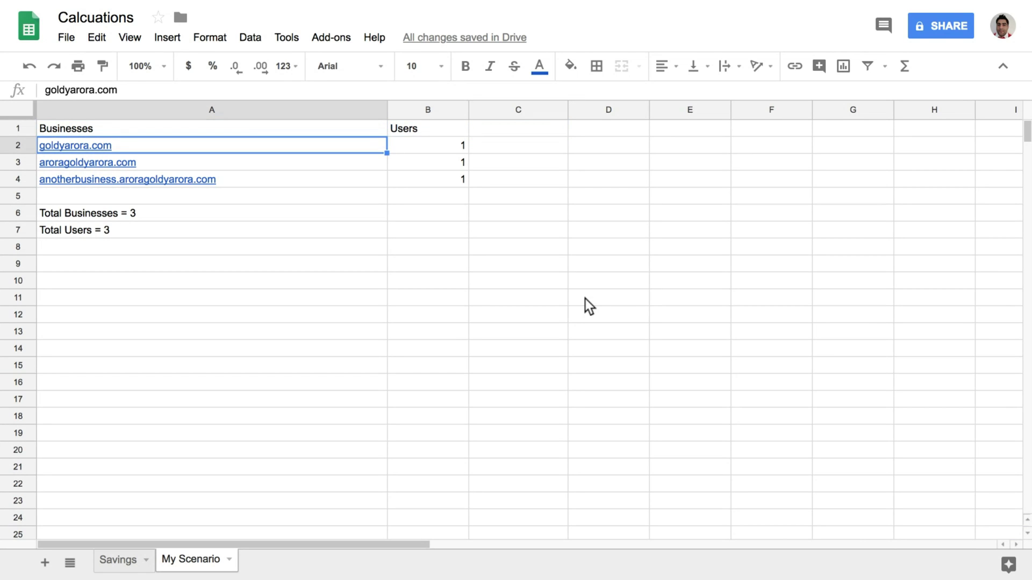
key("shift+Down")
key("shift+Down")
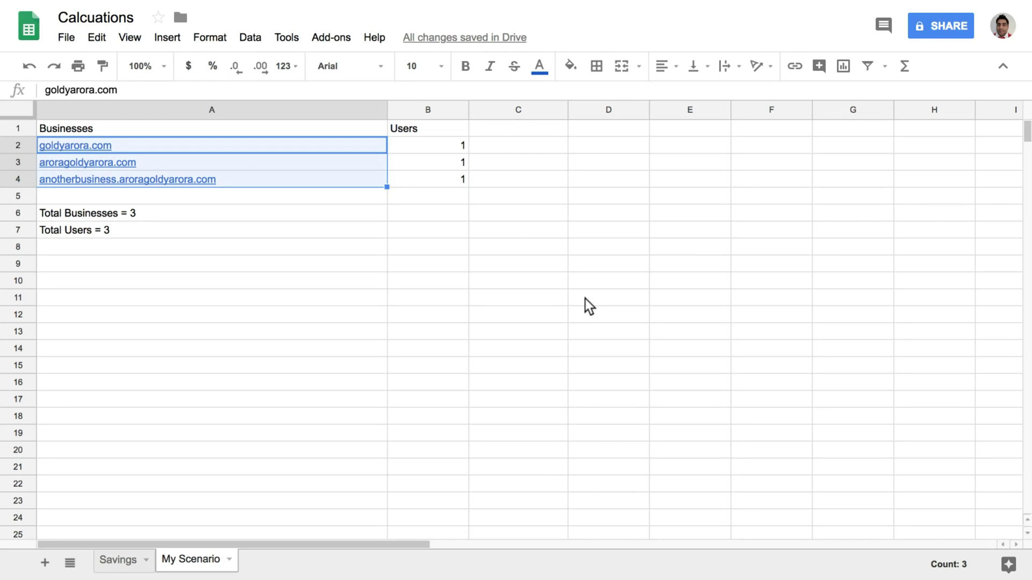
key("Right")
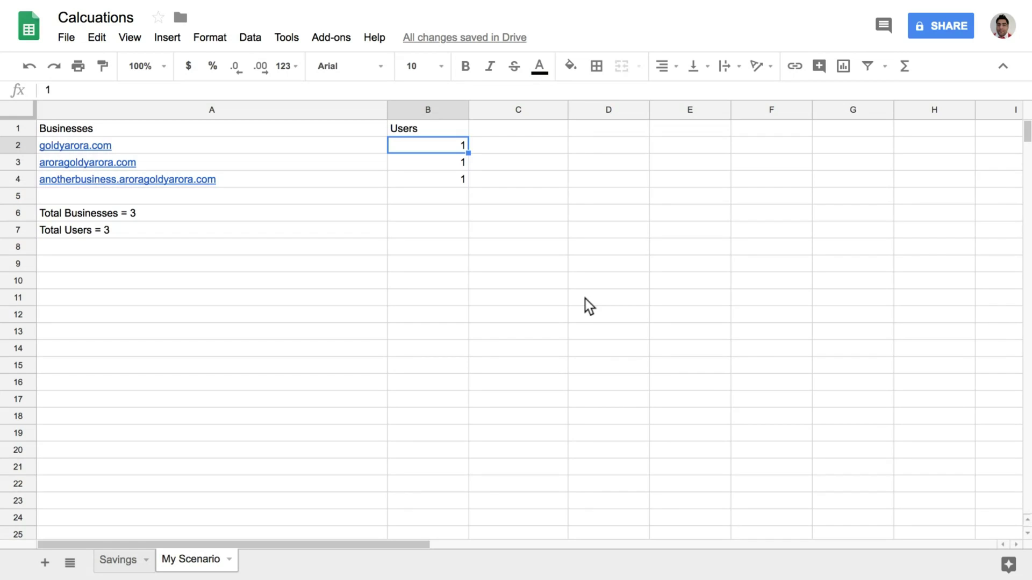
key("Left")
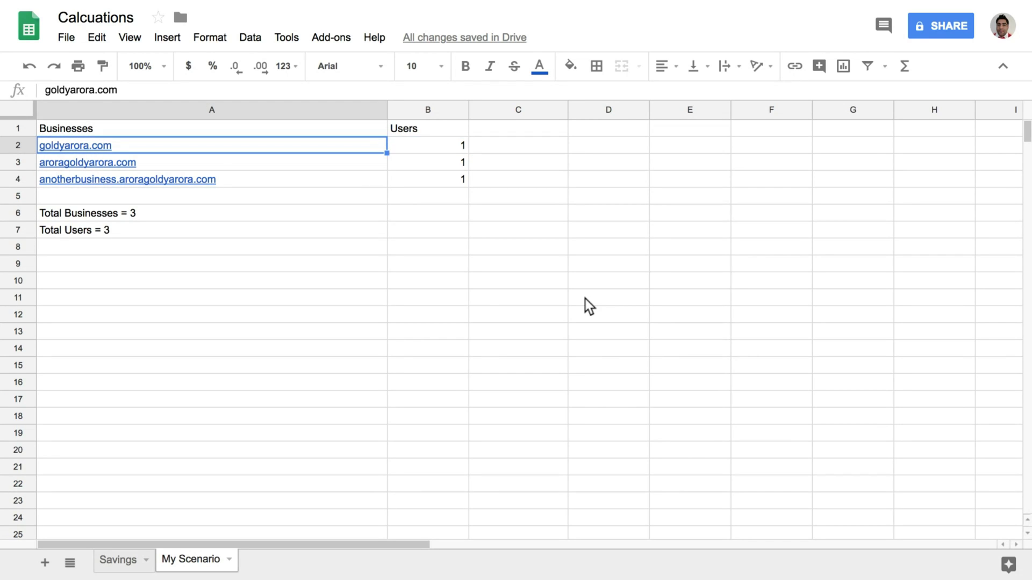
key("shift+Down")
key("shift+Down")
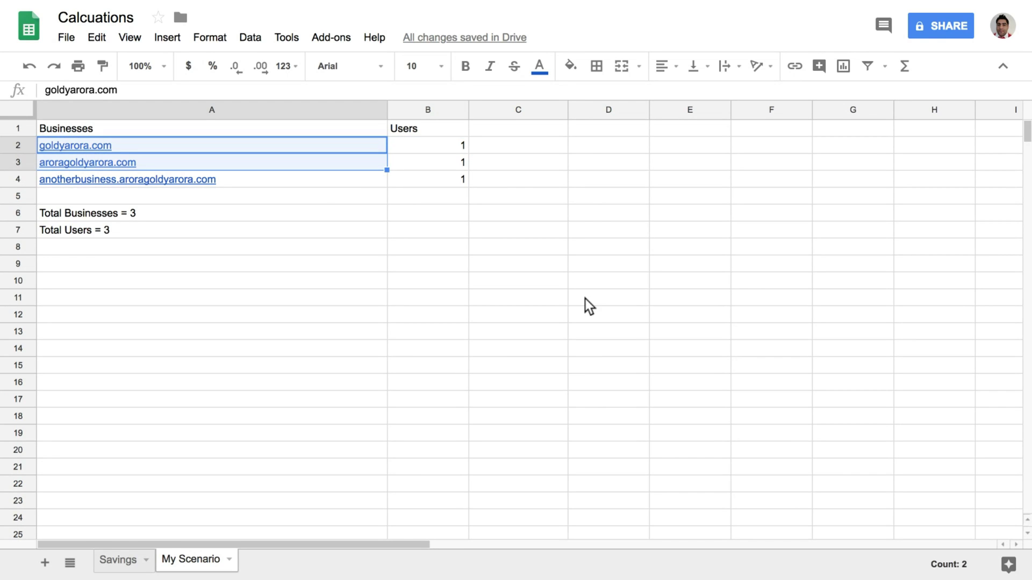
key("Right")
key("Left")
key("Down")
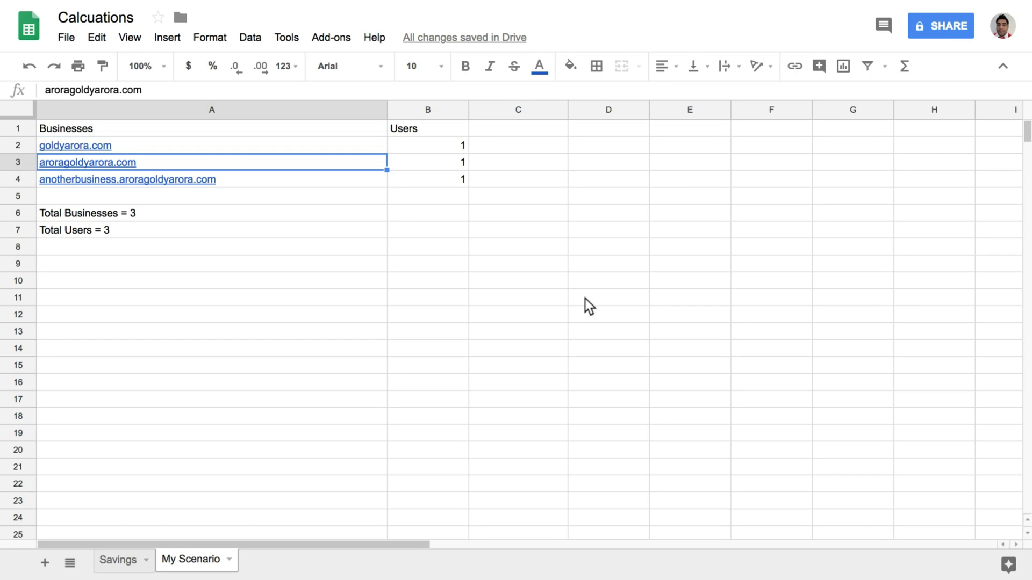
key("Down")
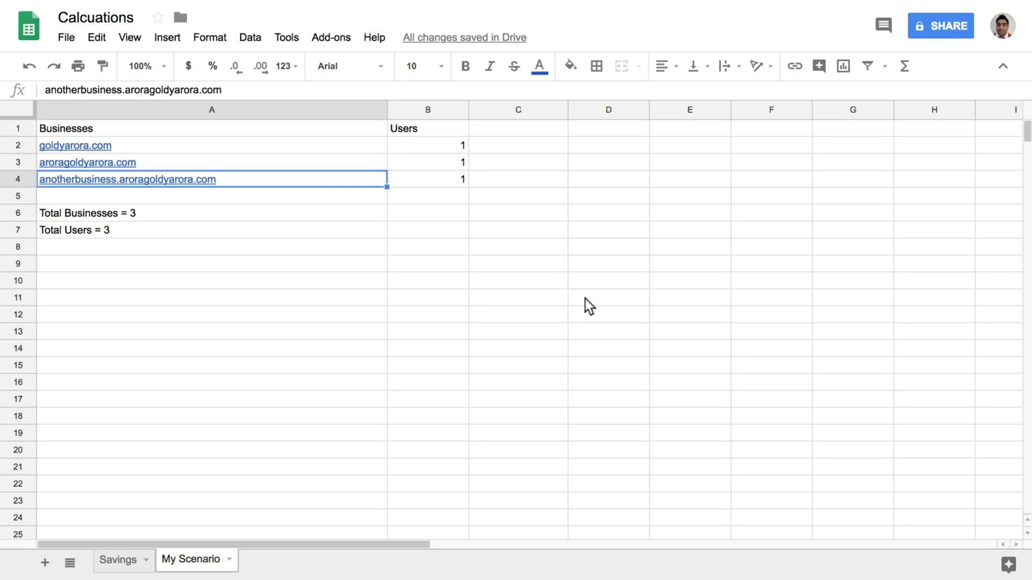
key("Up")
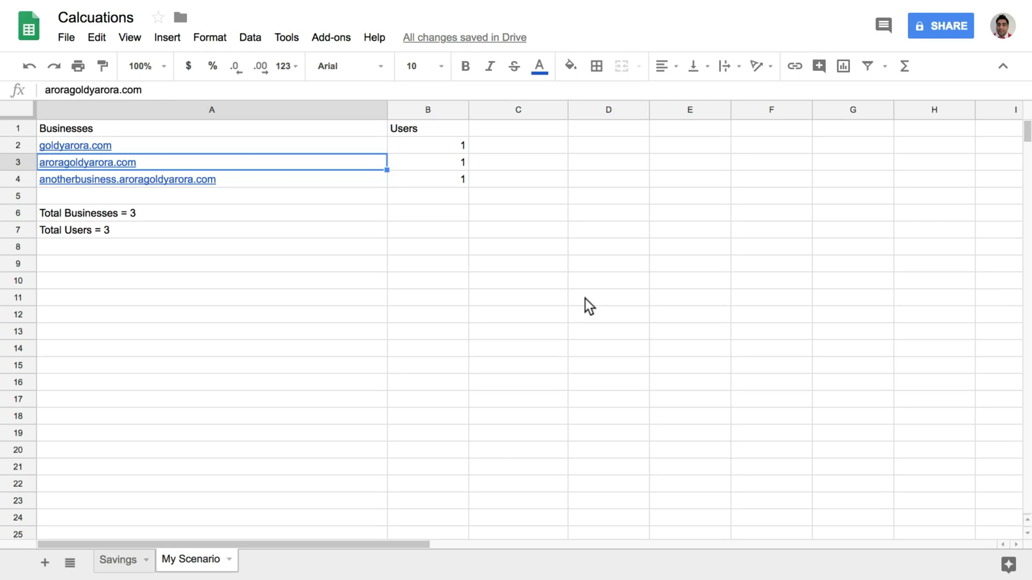
key("Up")
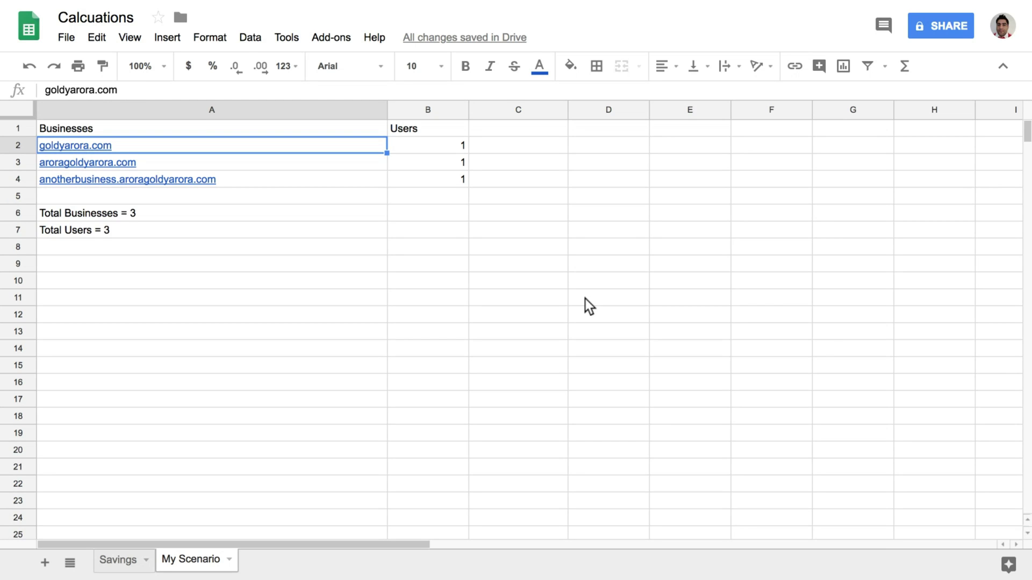
key("Right")
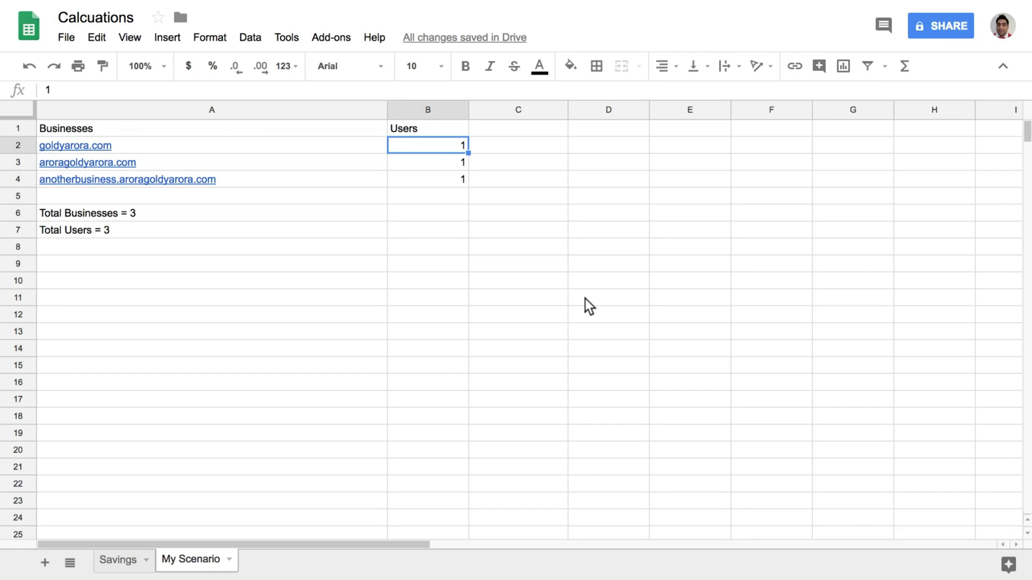
key("Left")
key("Right")
key("Left")
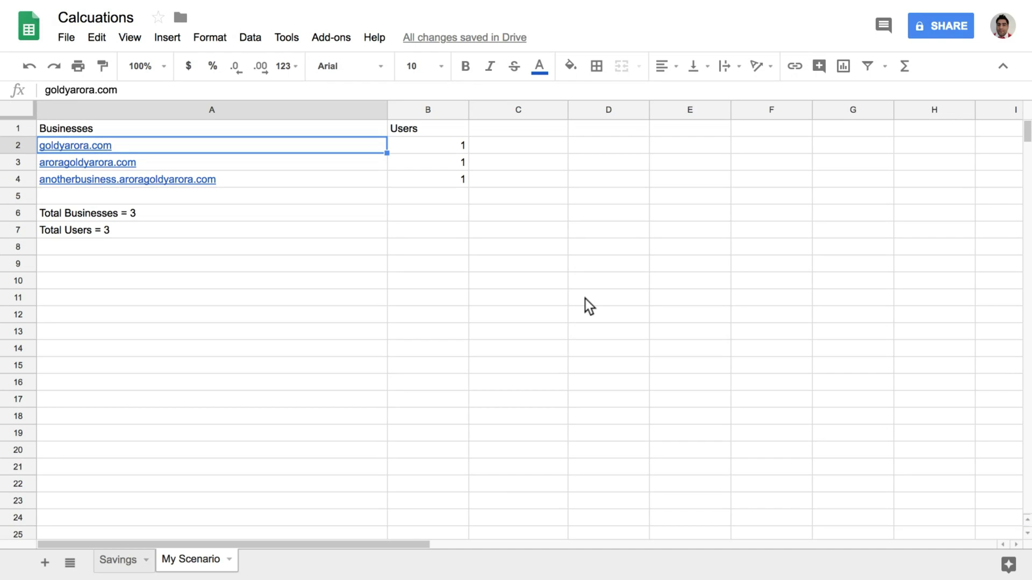
key("Down")
key("shift+Down")
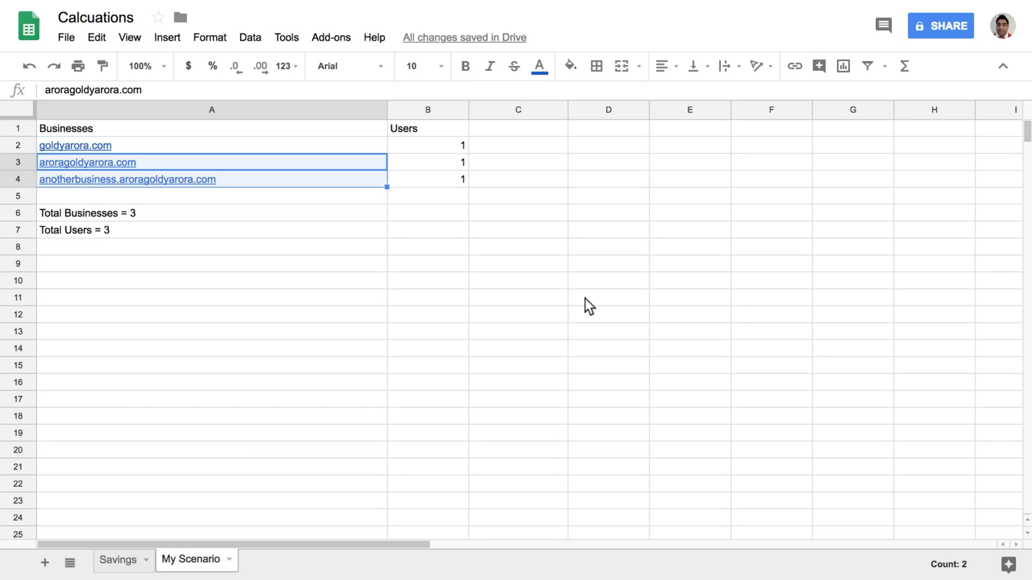
key("Up")
key("Right")
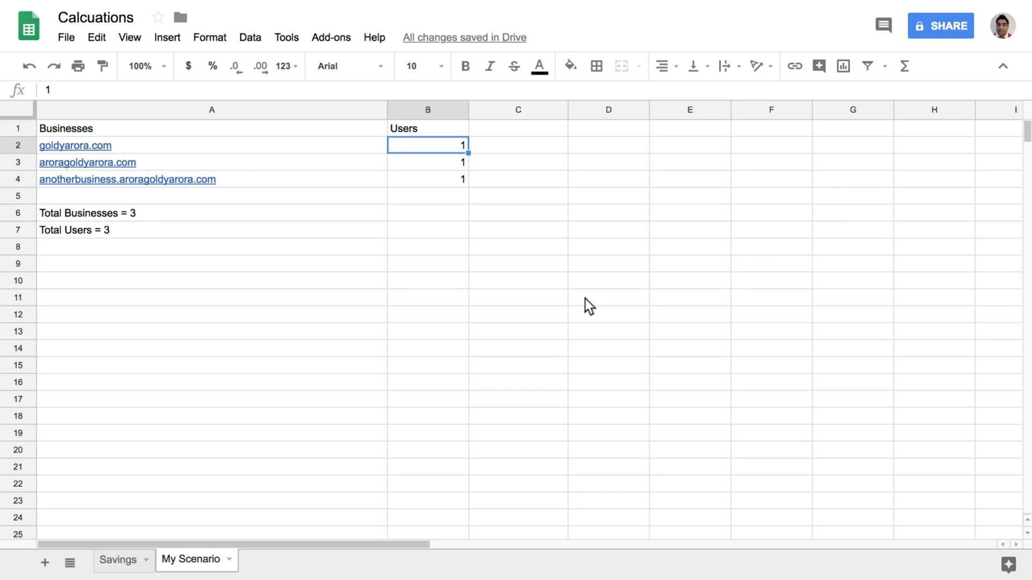
key("Left")
Check each domain's user count, then move down to the Total Businesses = 3 line
key("Right")
key("Left")
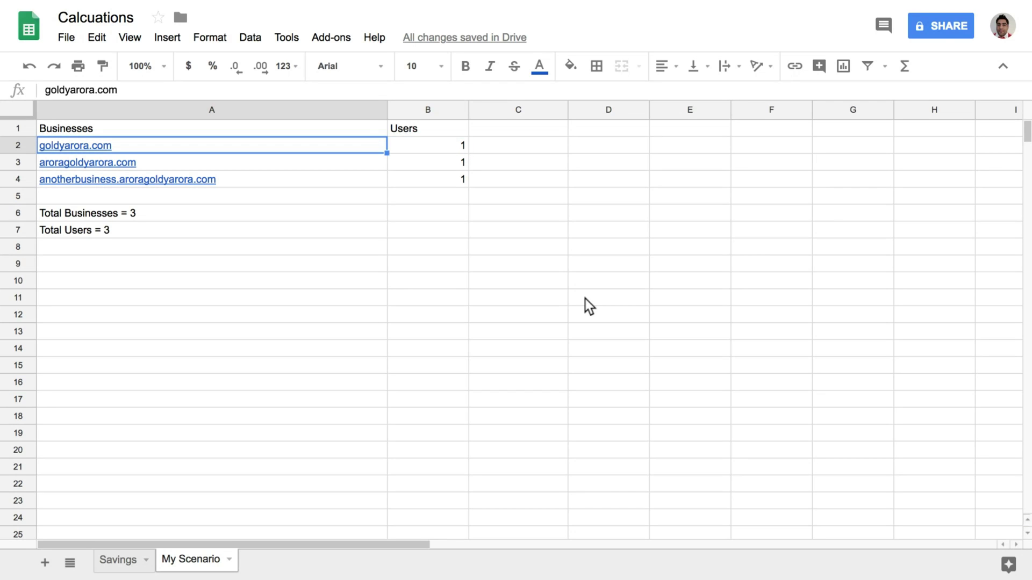
key("Down")
key("Right")
key("Left")
key("Down")
key("Right")
key("Left")
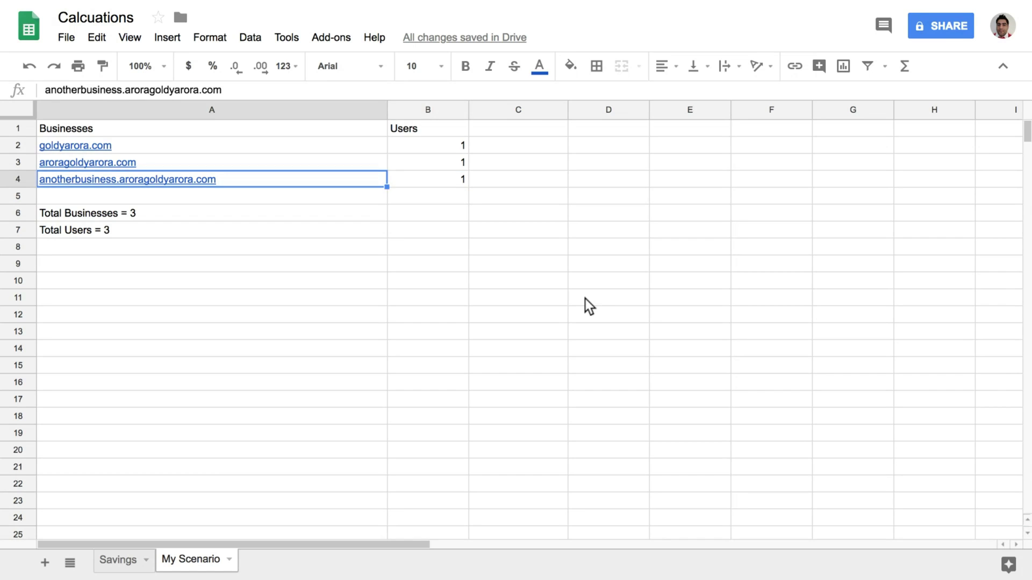
key("Up")
key("Right")
key("Up")
key("Left")
key("Right")
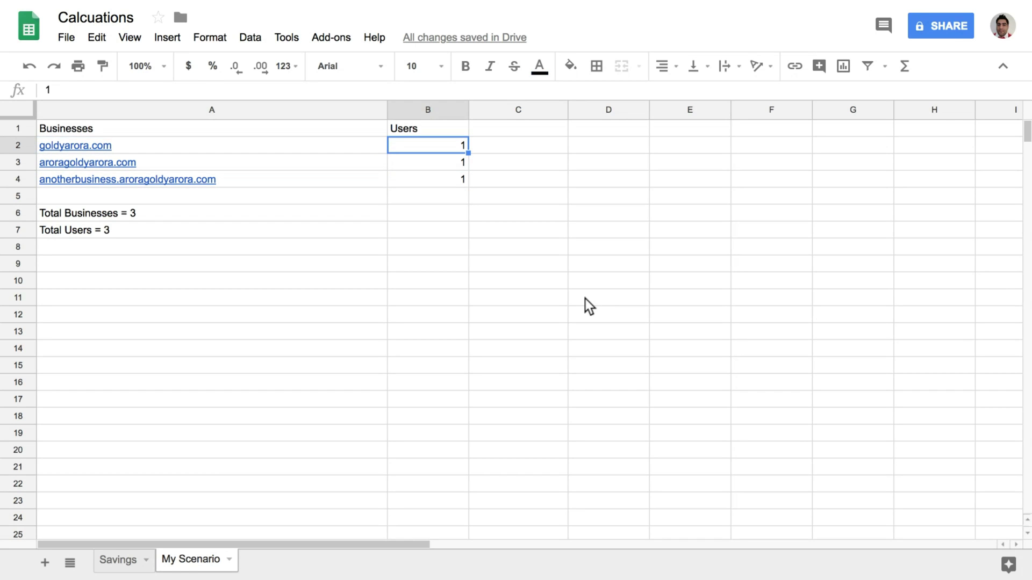
key("Down")
key("Down")
key("Down")
key("Left")
key("Down")
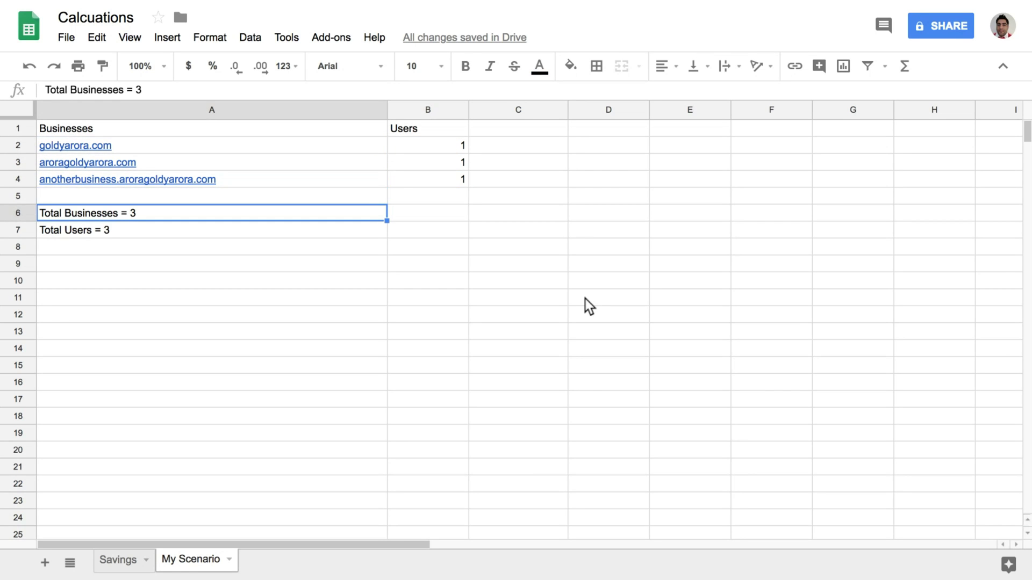
key("Down")
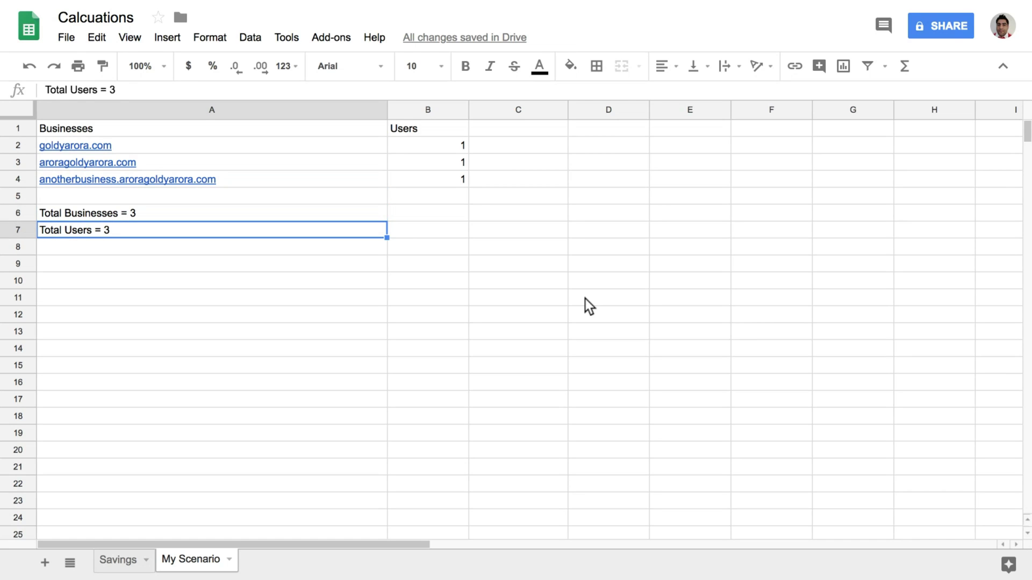
Select the user counts B2:B4 to see their sum, then show the Savings sheet
left_click(463, 151)
key("shift+Down")
key("shift+Down")
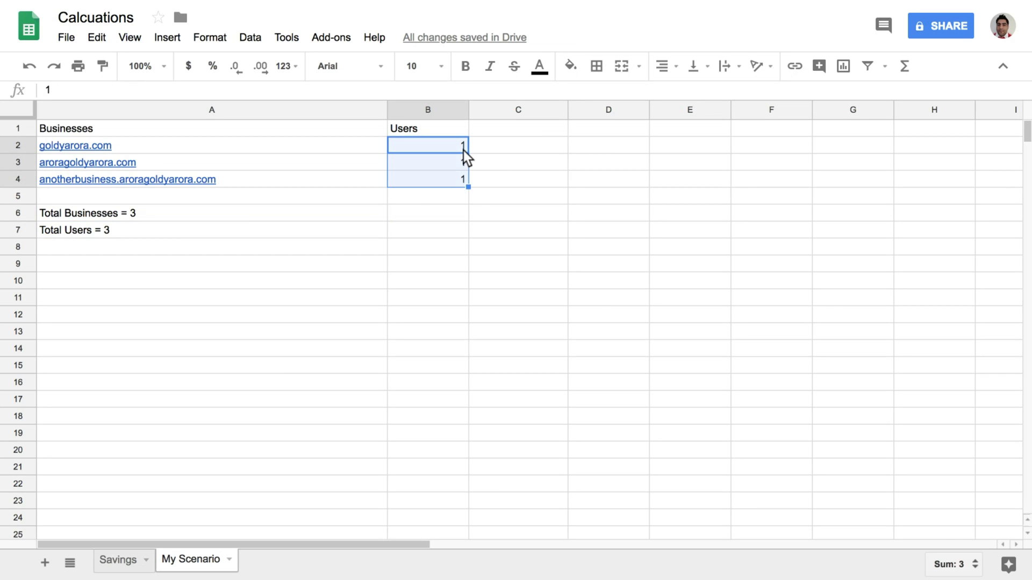
left_click(125, 563)
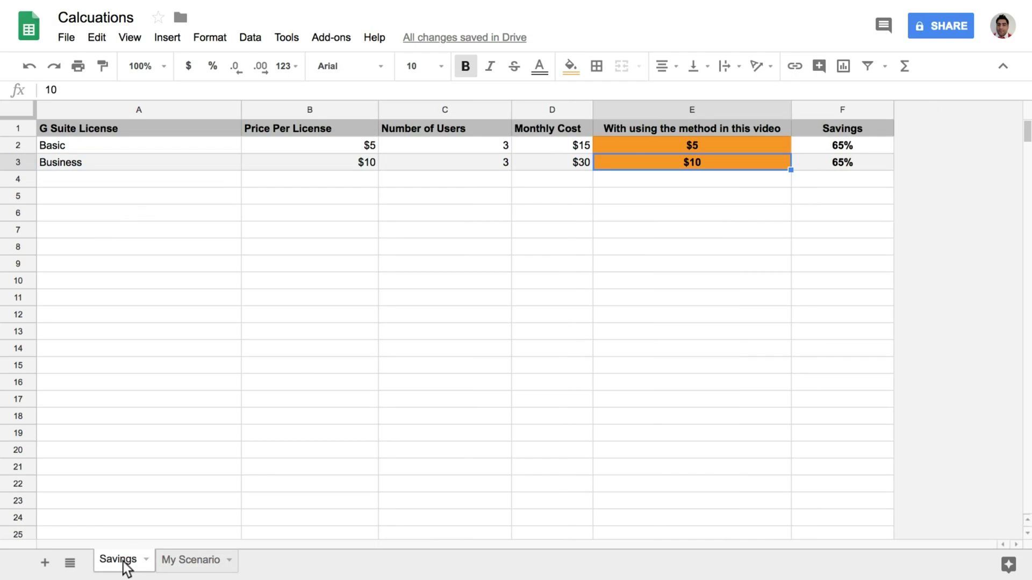
left_click(547, 152)
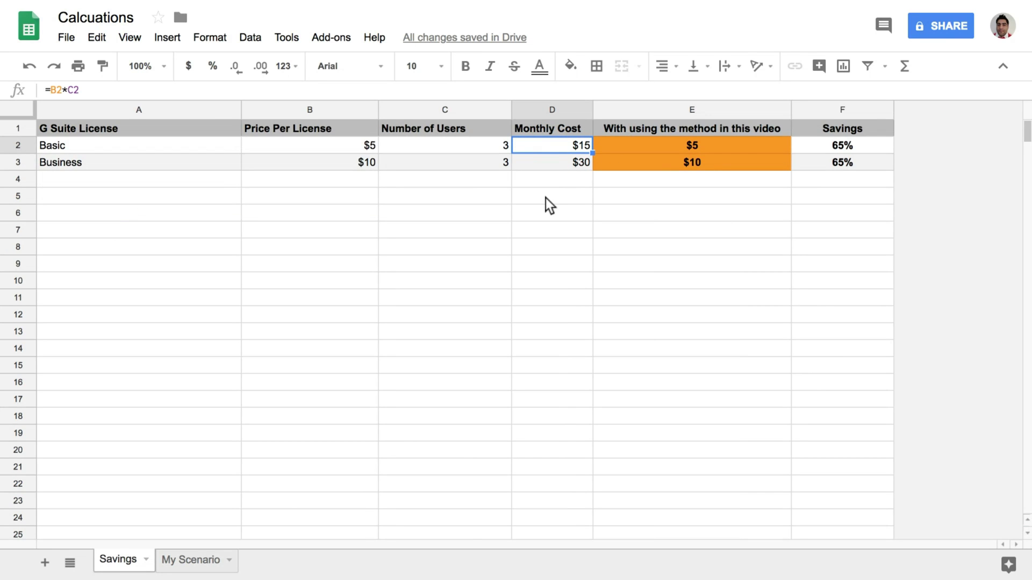
key("Left")
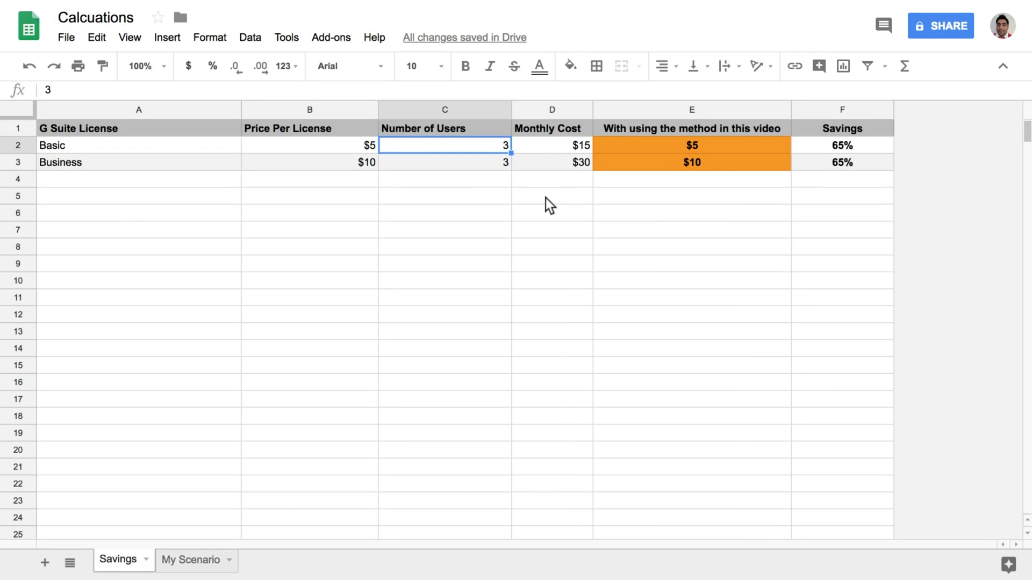
key("Right")
key("Left")
key("Left")
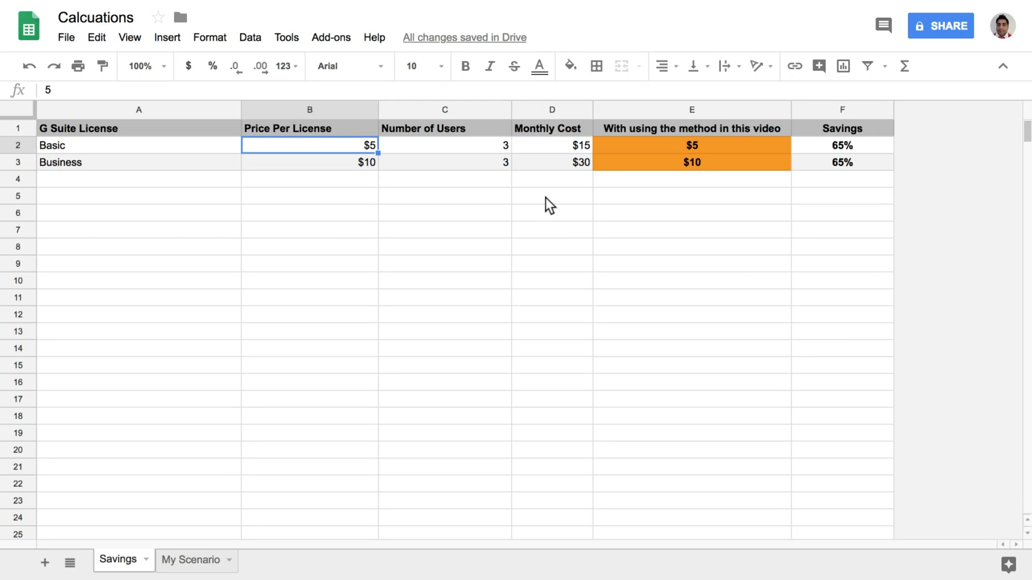
key("Down")
key("Right")
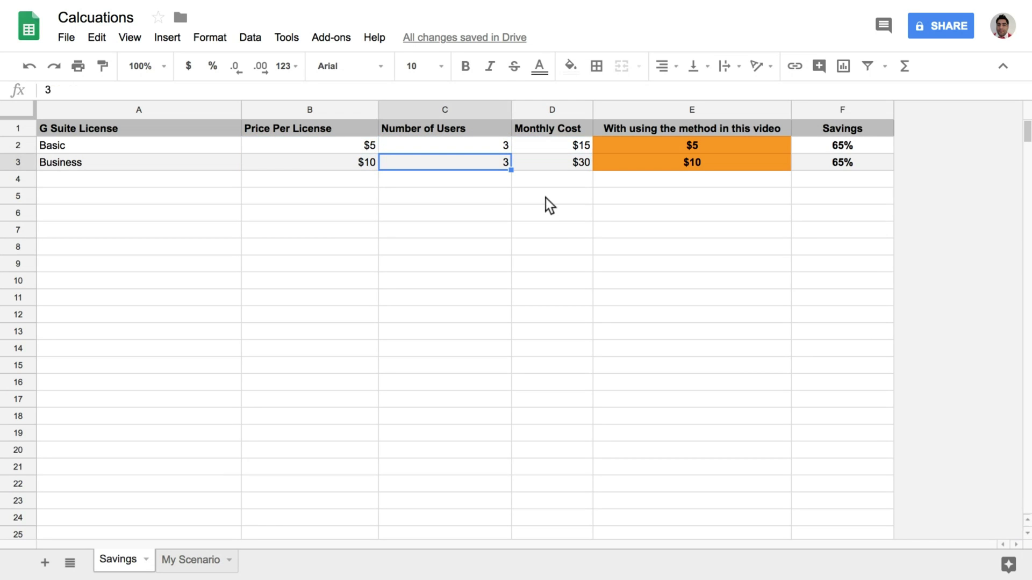
key("Right")
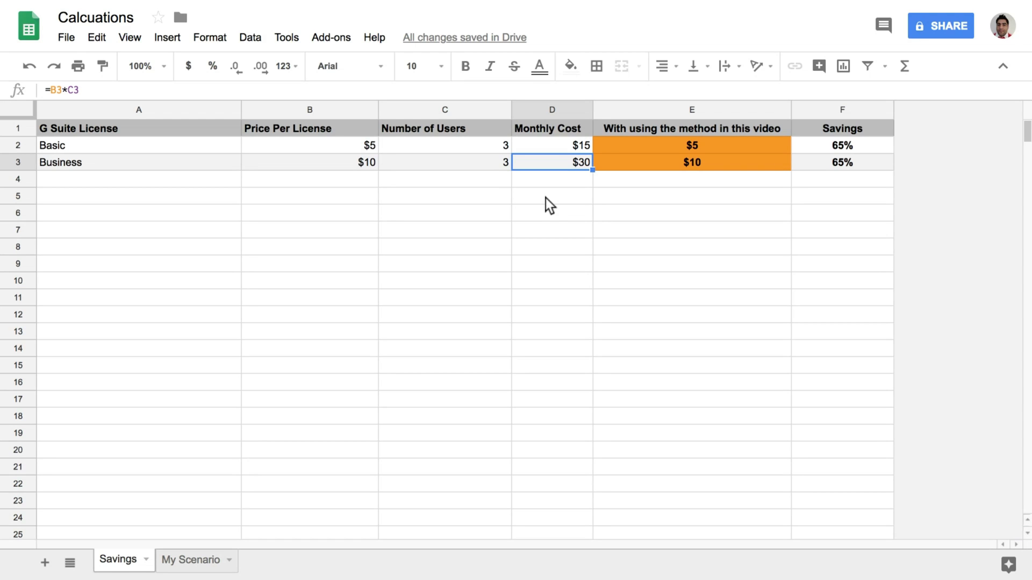
key("Up")
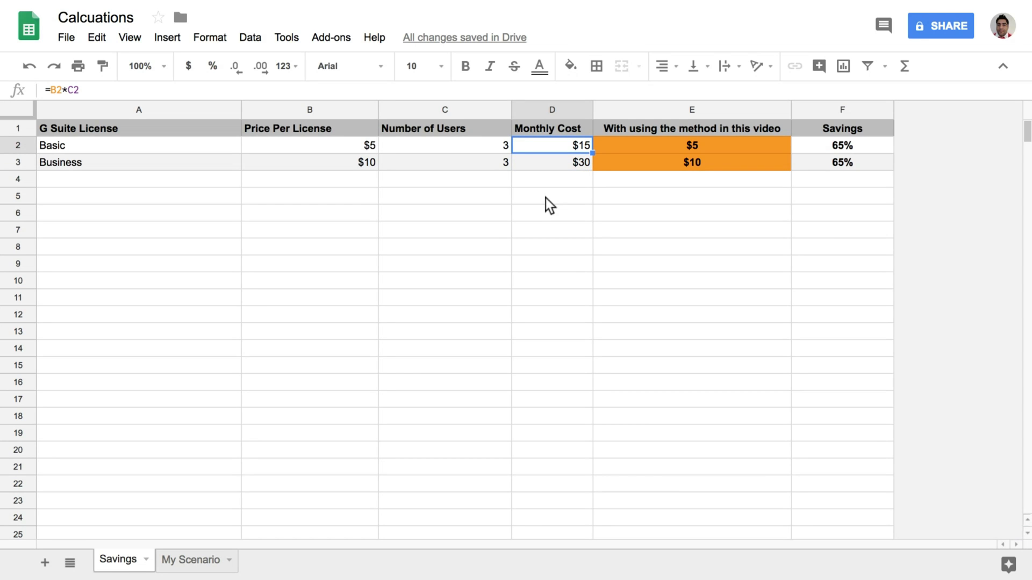
key("Right")
key("Right")
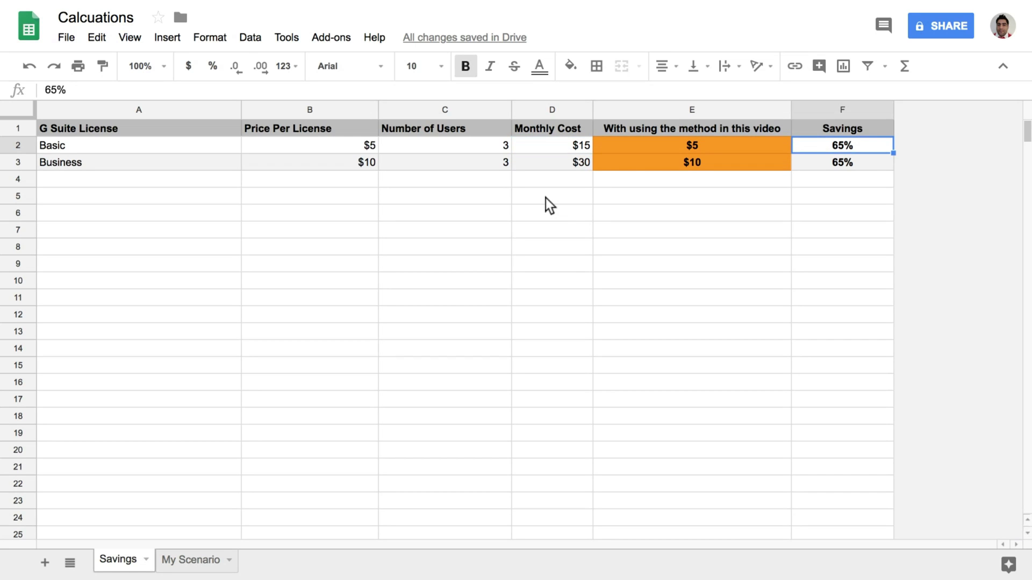
key("Left")
key("Left")
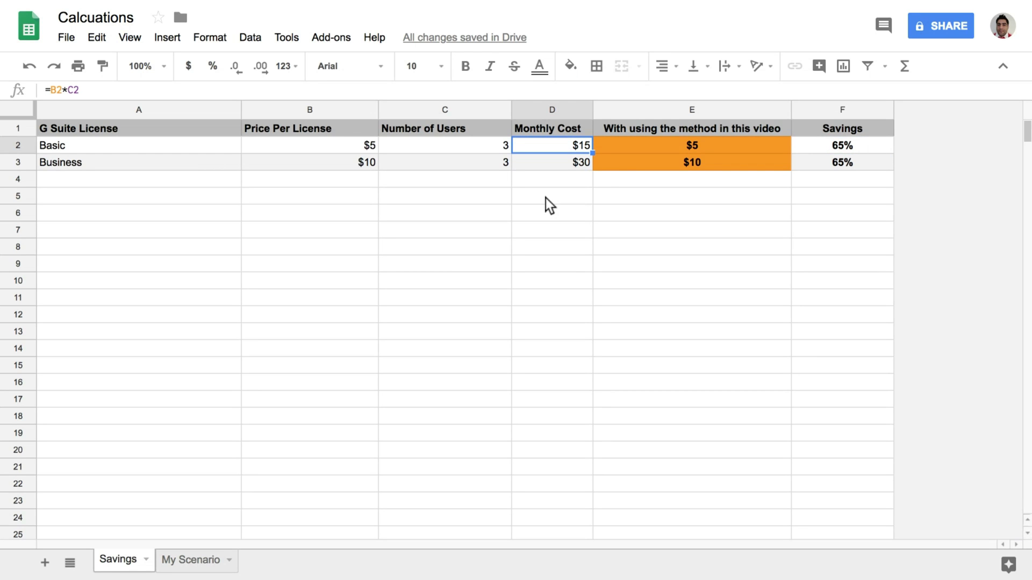
key("Right")
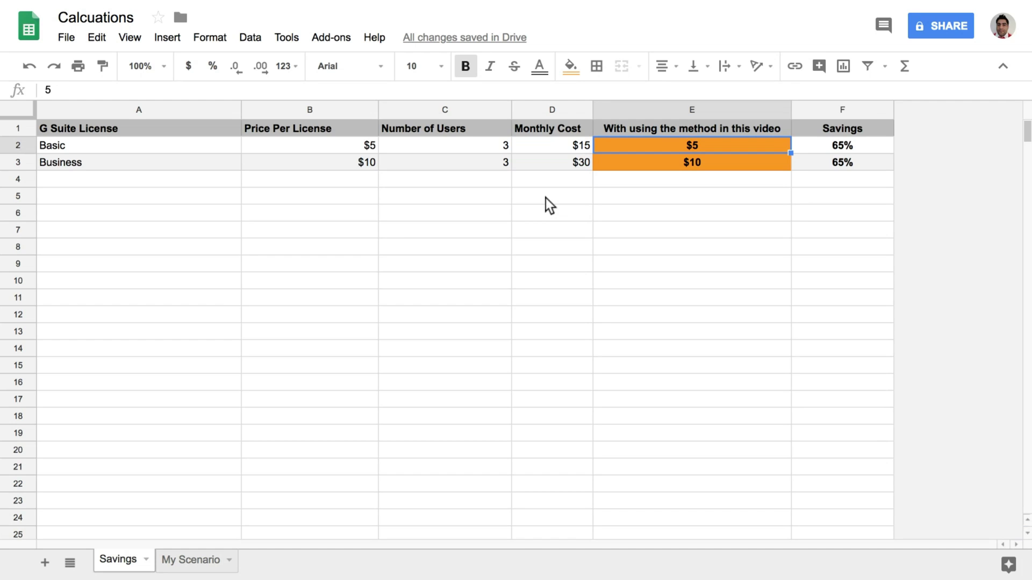
key("Down")
key("Up")
key("Left")
key("Left")
key("Left")
key("Left")
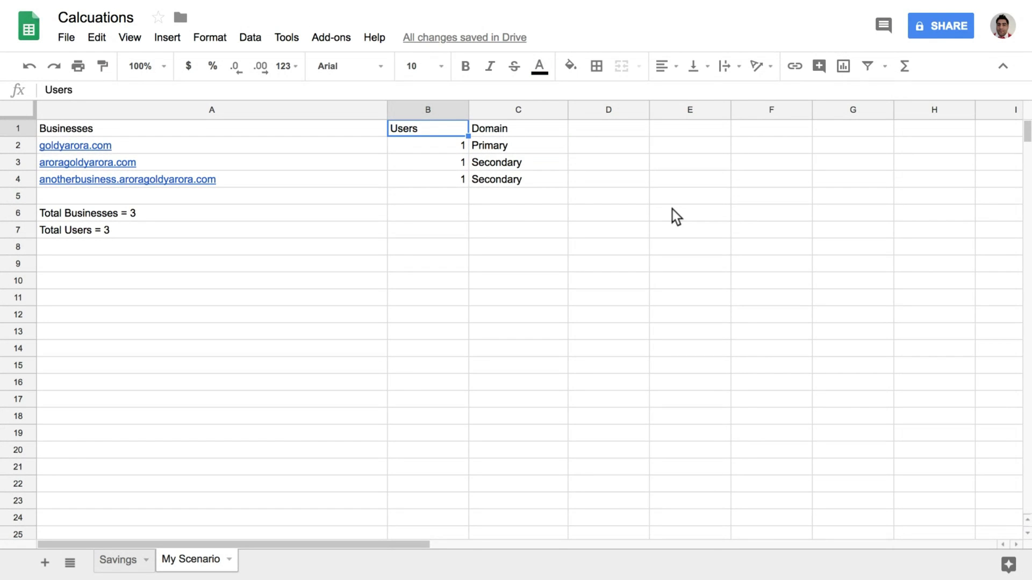
Review the first business as Primary and select both Secondary business rows
key("Left")
key("Down")
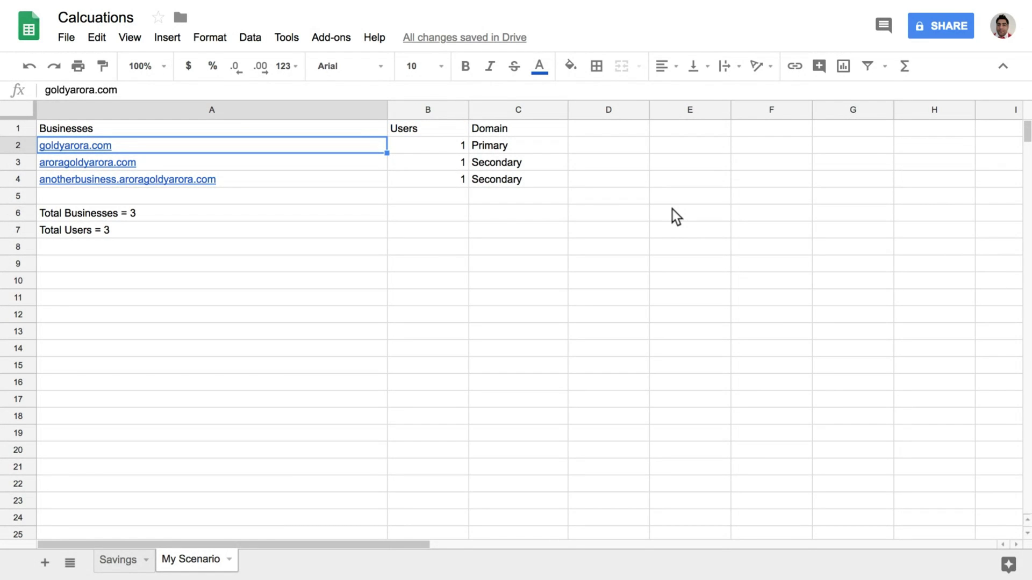
key("Right")
key("Right")
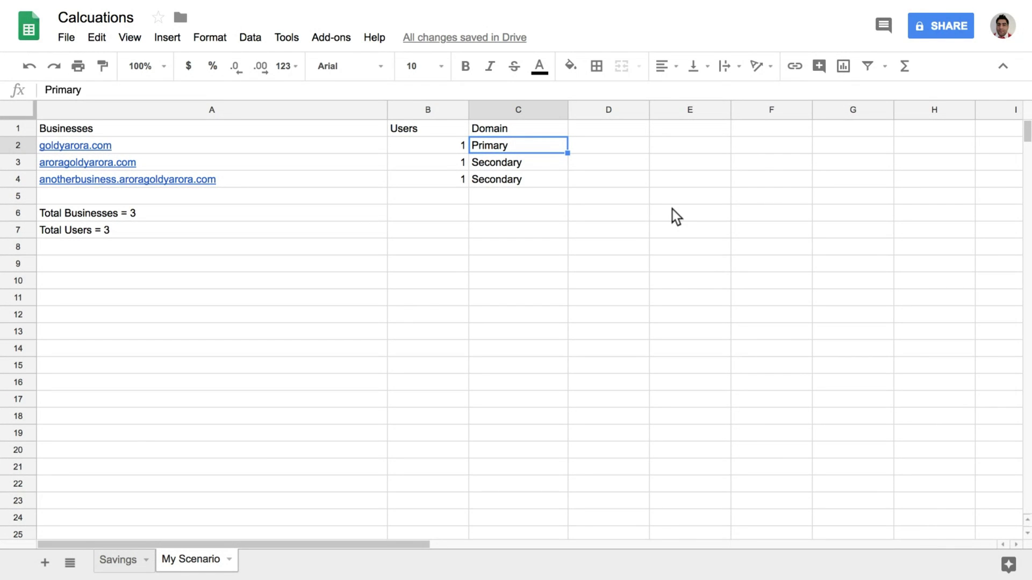
key("Left")
key("Left")
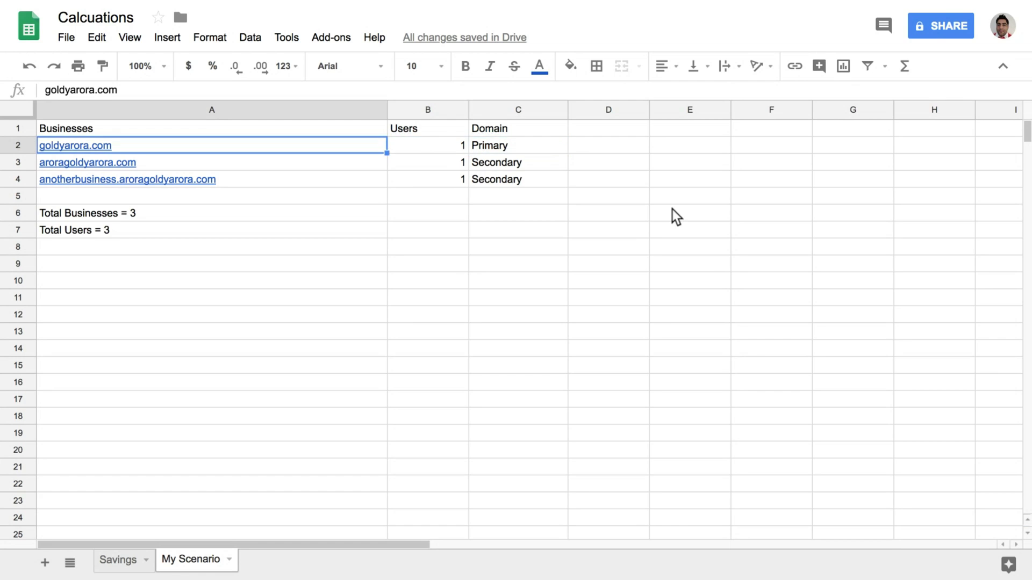
key("Down")
key("shift+Down")
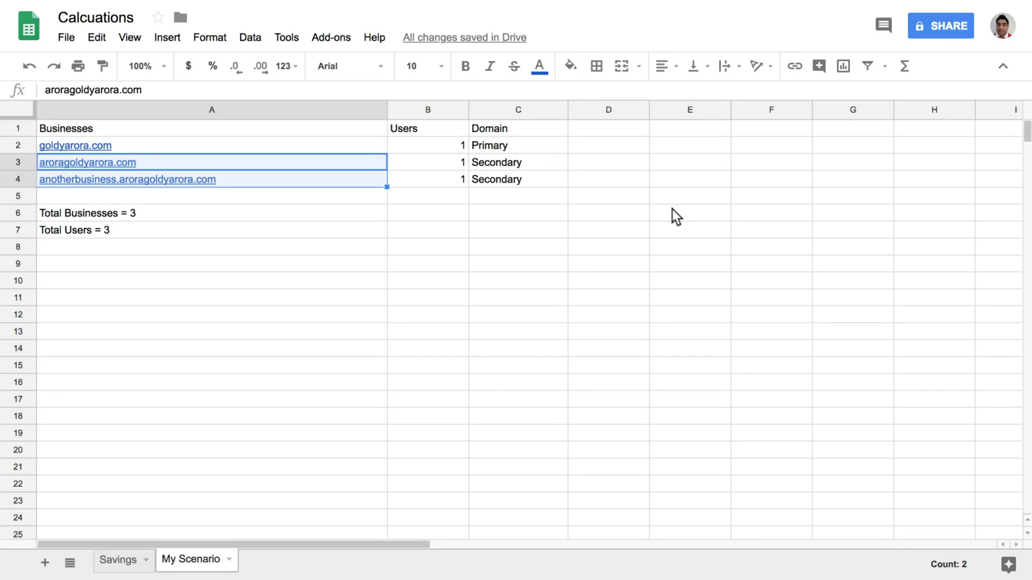
key("Right")
key("Right")
key("shift+Down")
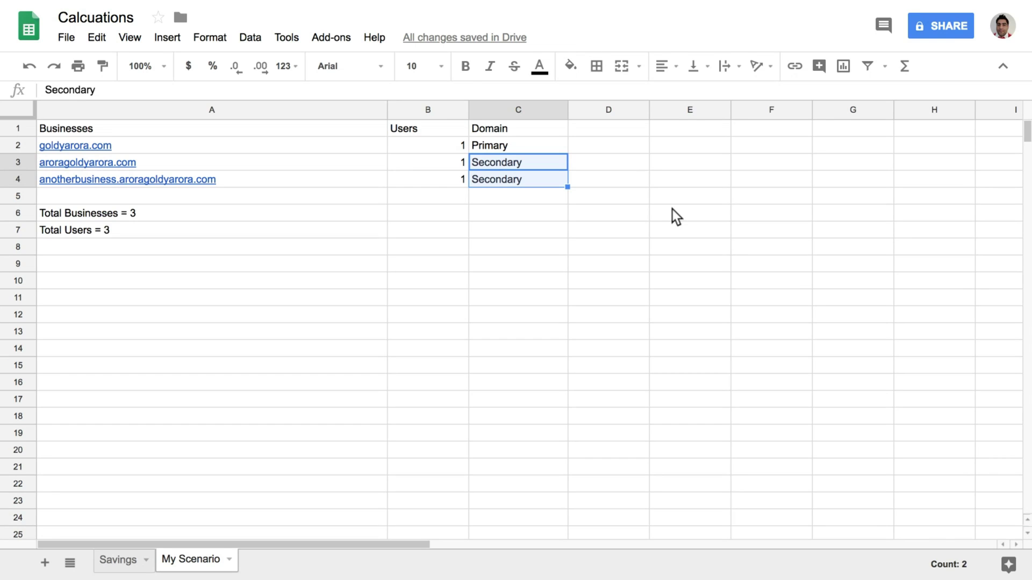
key("shift+Left")
key("shift+Left")
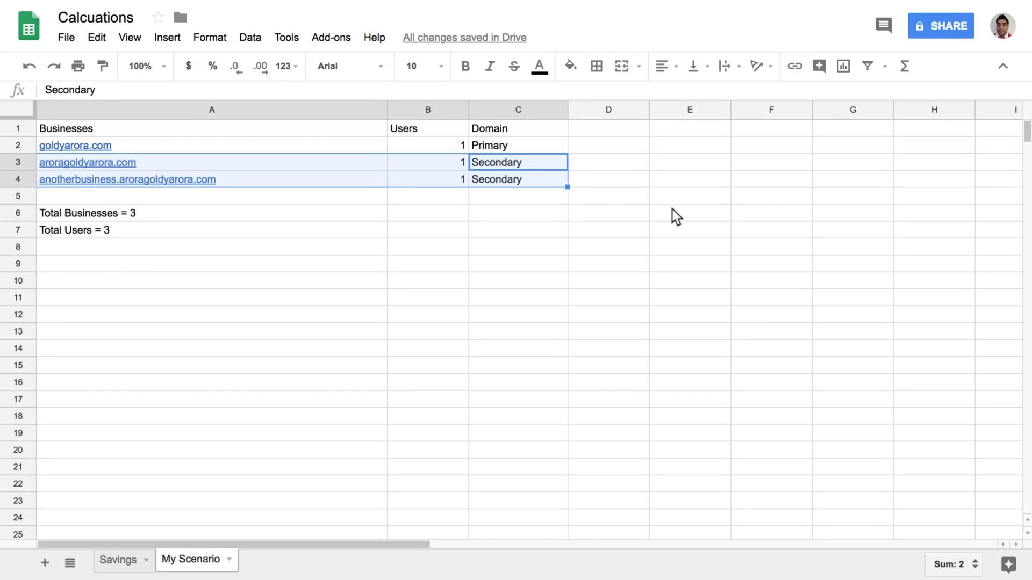
Move to the empty cell D2, ready for the first email
key("Right")
key("Up")
key("Left")
key("Left")
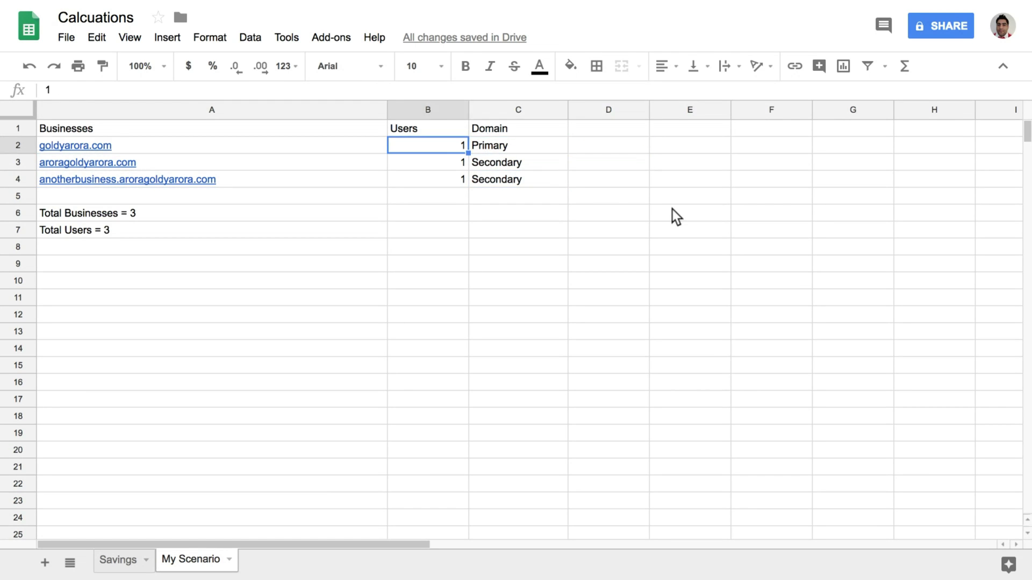
key("Right")
key("Right")
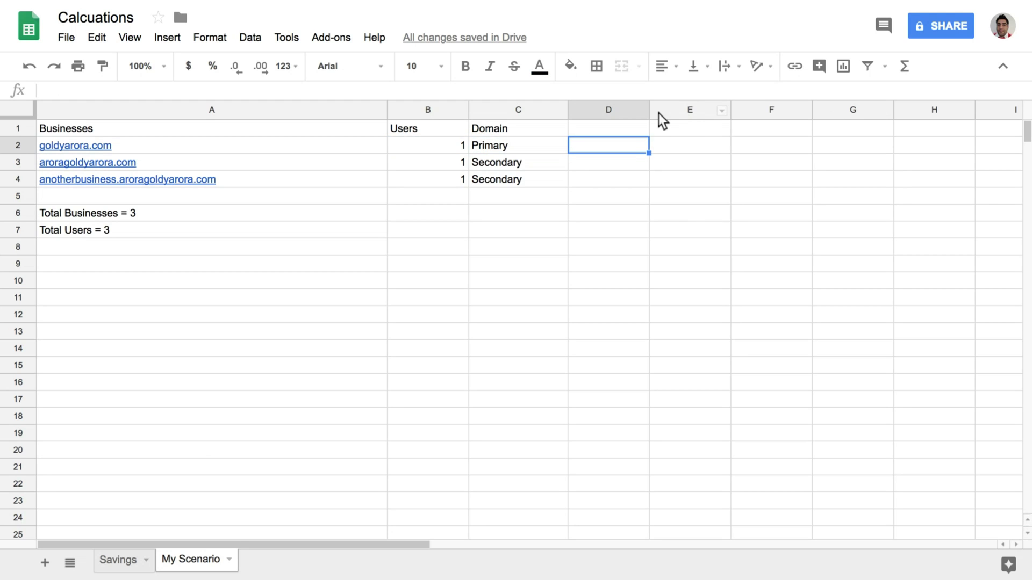
Widen column D and enter a user e-mail address for each of the three domains in D2:D4
left_click_drag(648, 110, 756, 127)
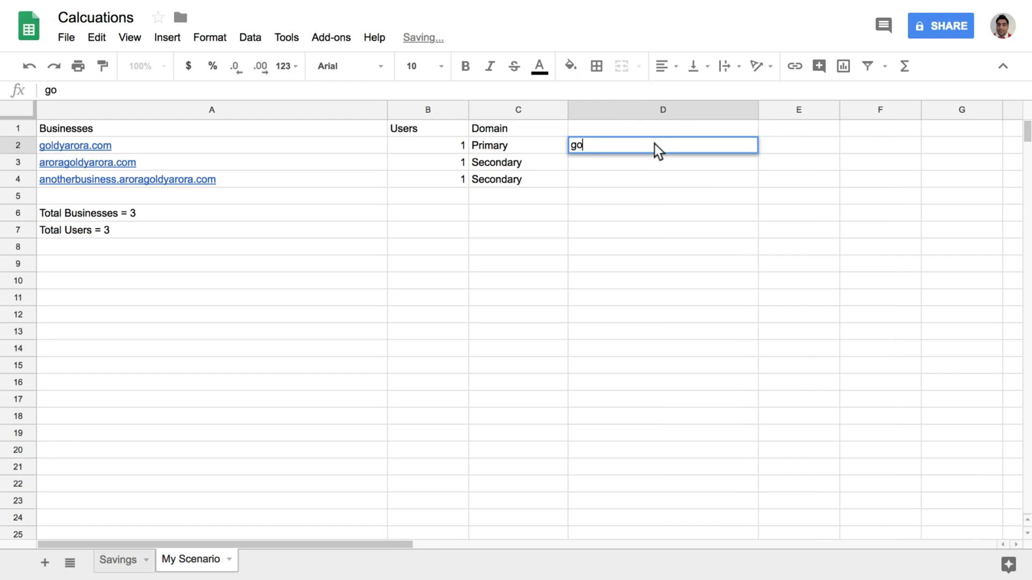
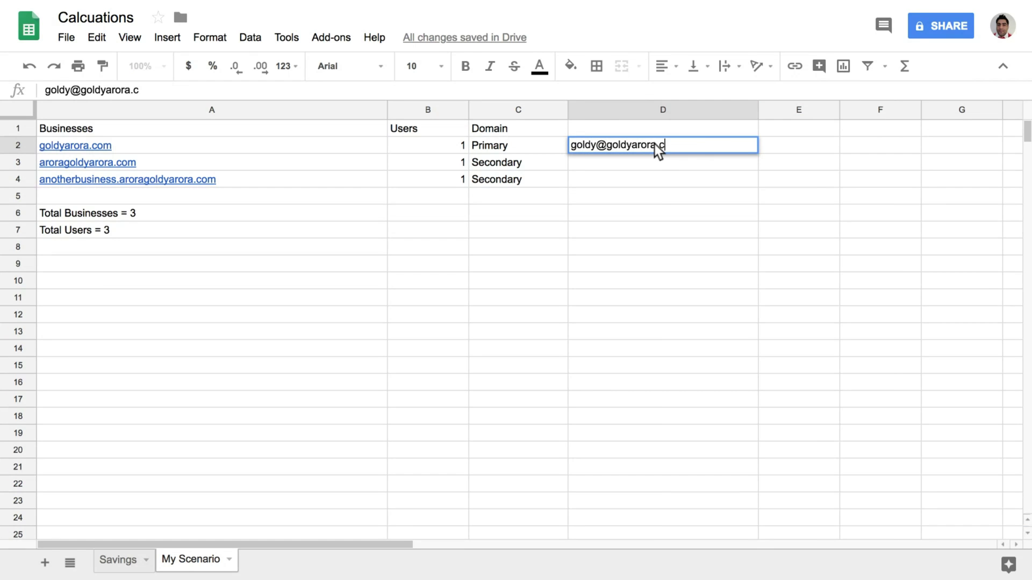
key("Return")
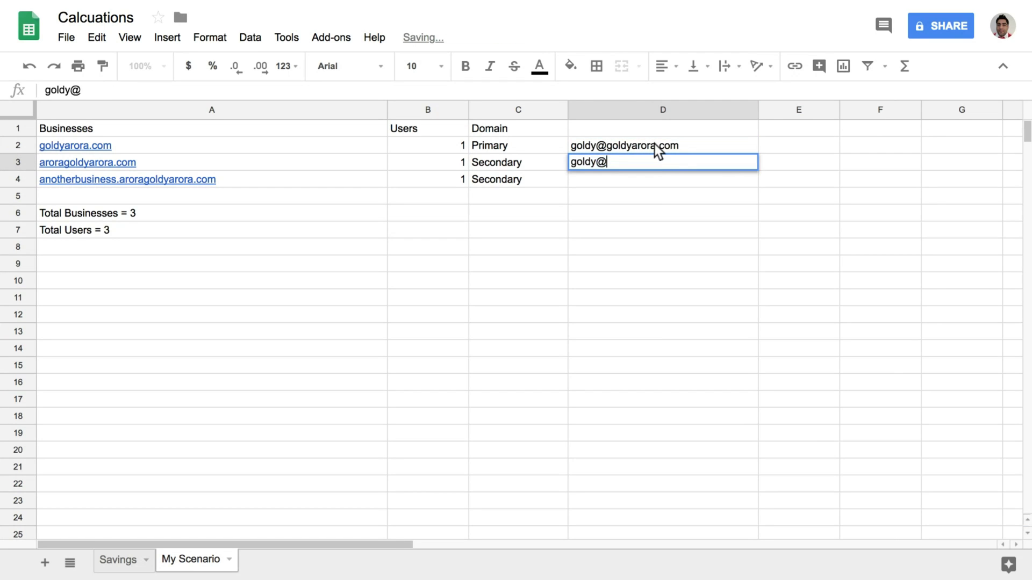
key("Return")
key("Return")
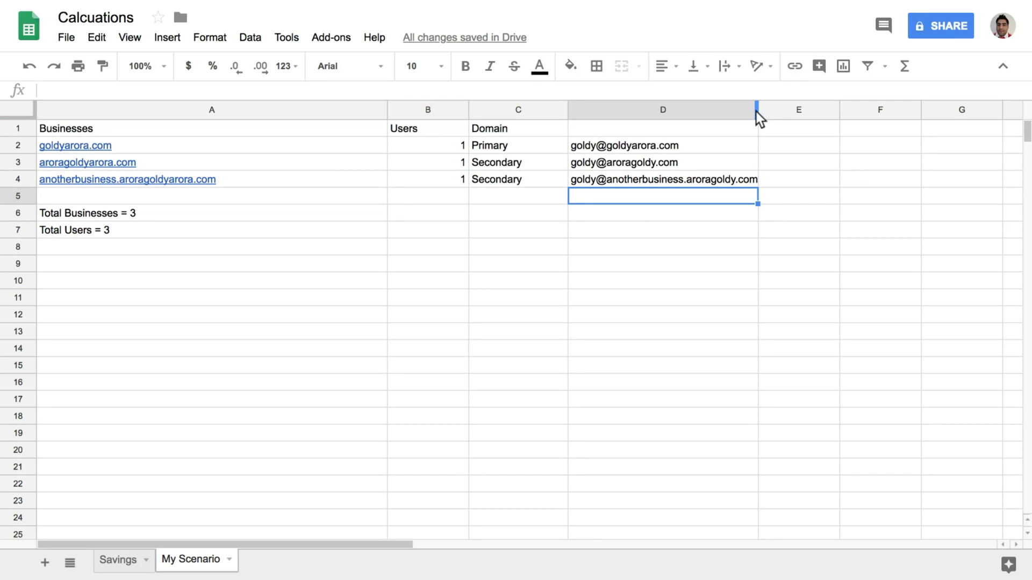
Widen column D a bit more, select D2:D4 to check the emails, and return to A2
left_click_drag(757, 110, 772, 110)
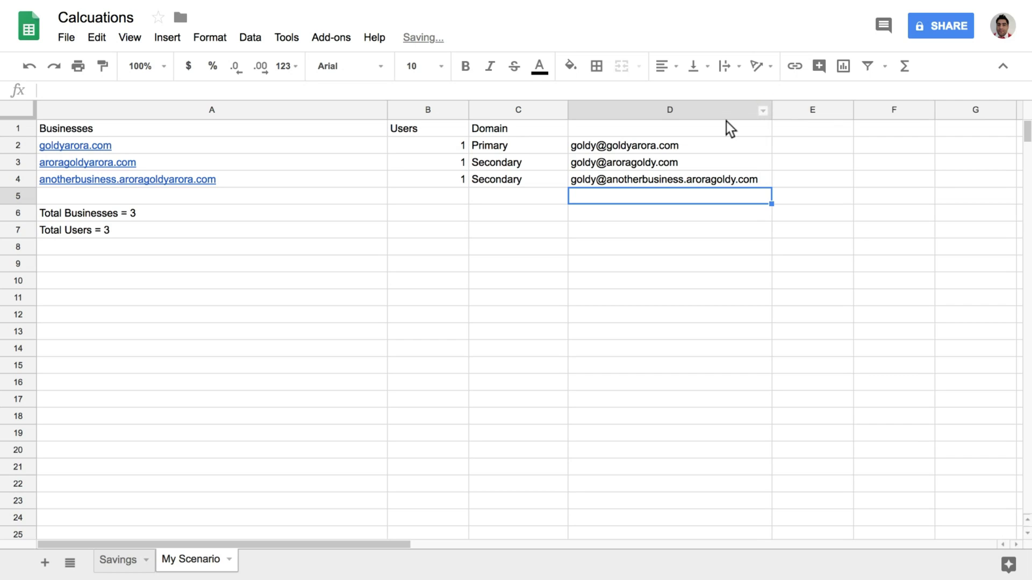
left_click(468, 145)
left_click_drag(612, 167, 628, 184)
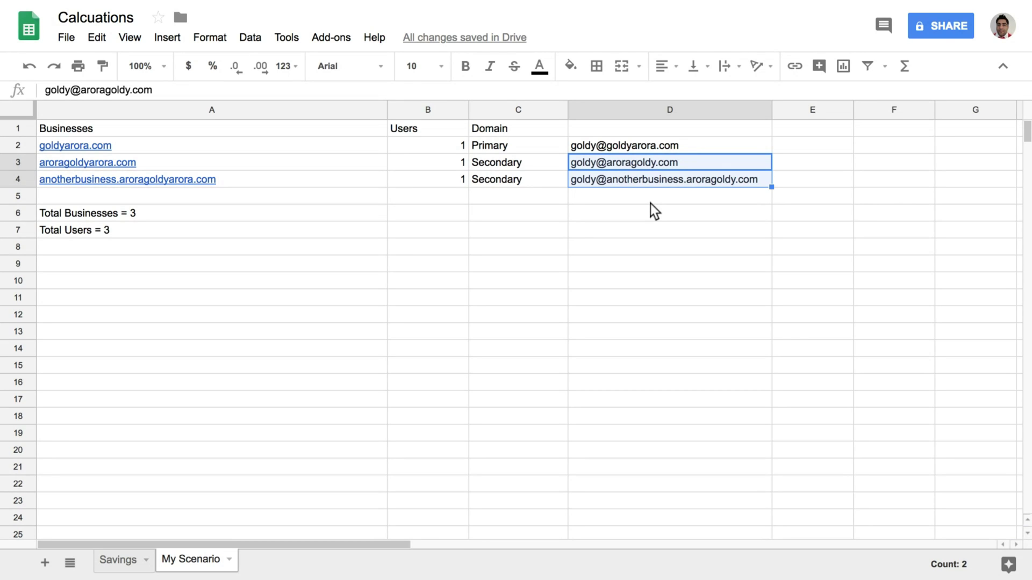
left_click(646, 145)
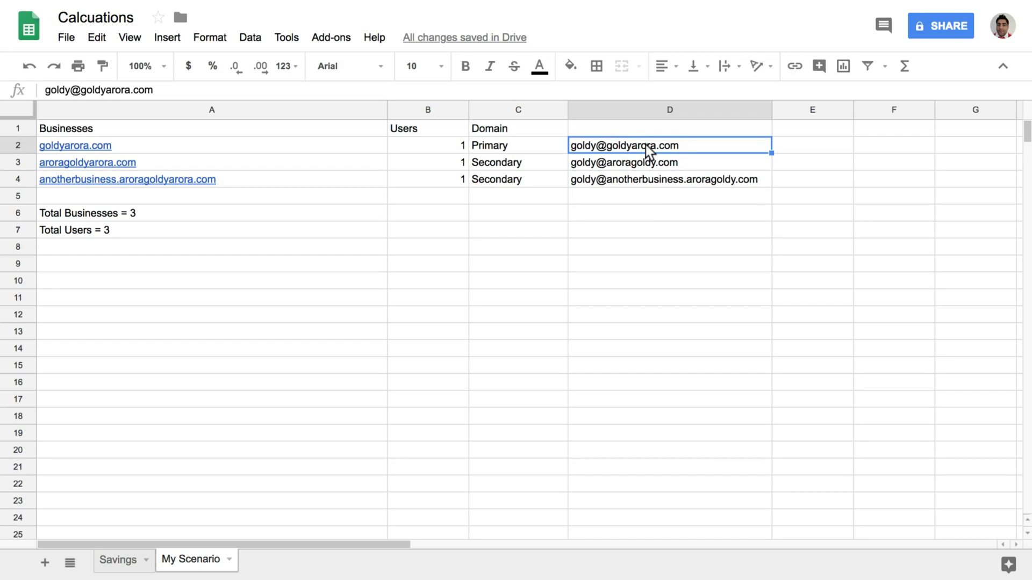
key("shift+Down")
key("shift+Down")
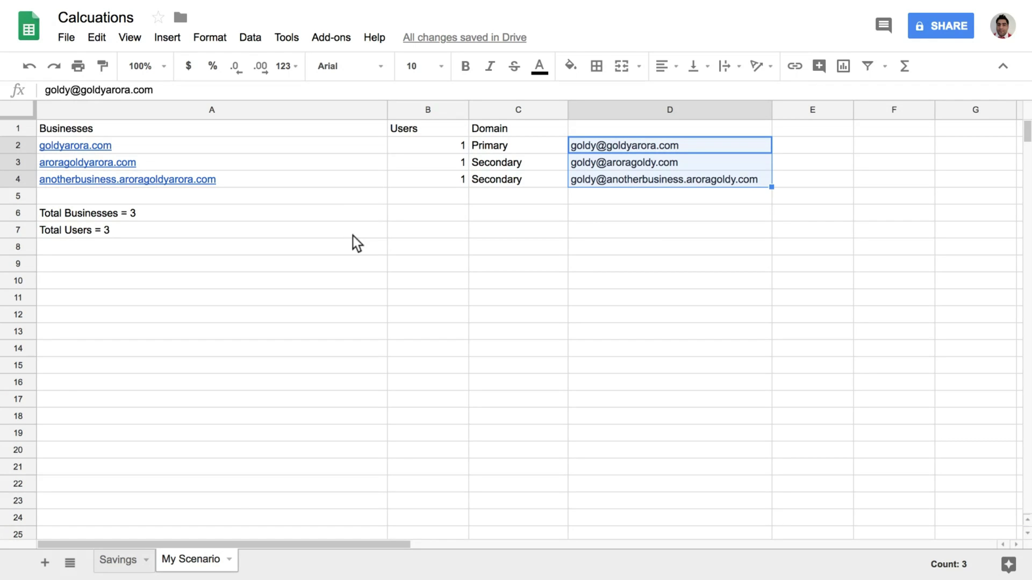
left_click(542, 151)
key("Left")
key("Left")
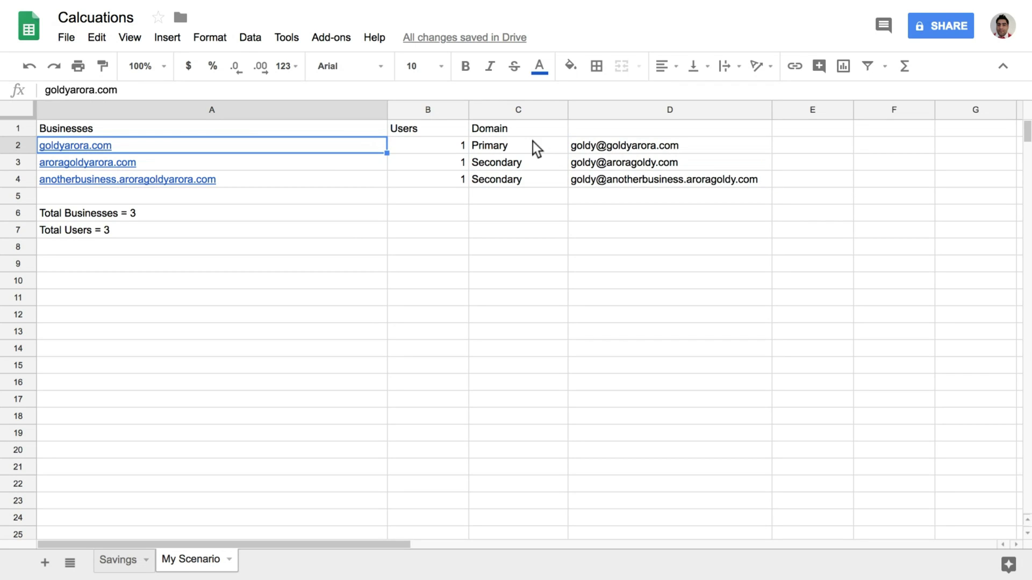
In the Admin console, open Domains > Add/remove domains and highlight the primary domain name
mouse_move(538, 2)
left_click(664, 28)
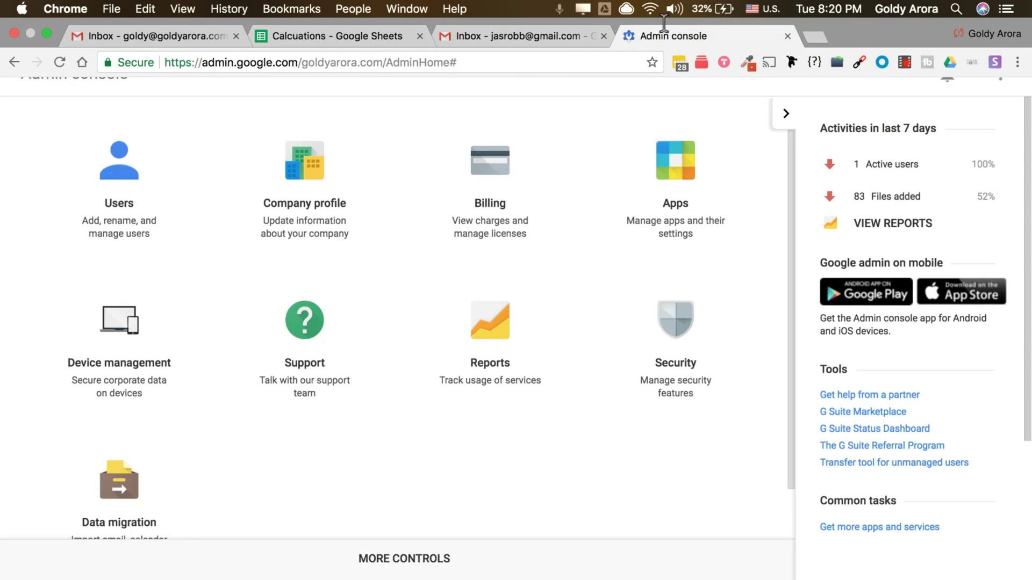
left_click(389, 566)
left_click(284, 464)
left_click(283, 332)
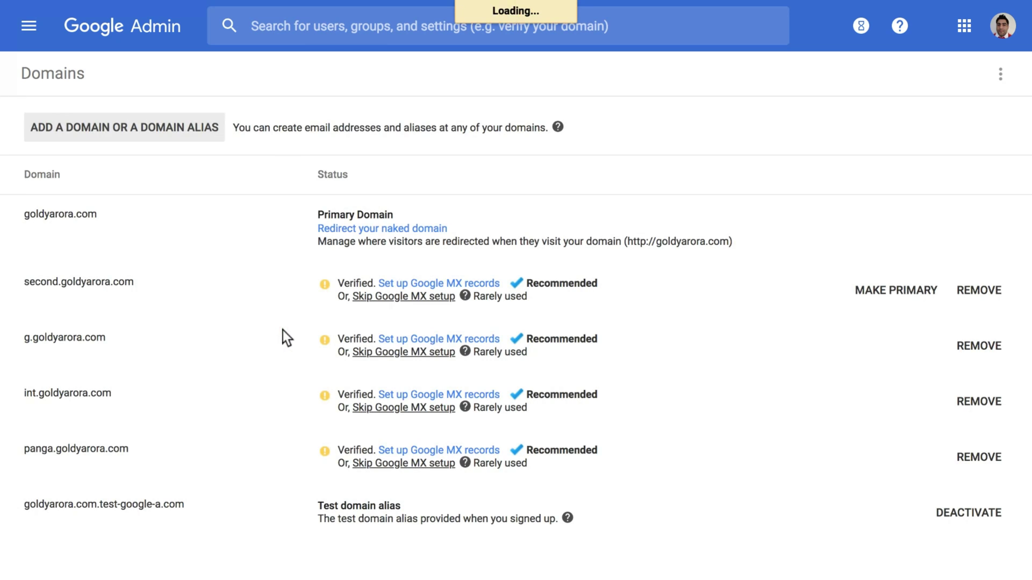
left_click_drag(24, 214, 99, 218)
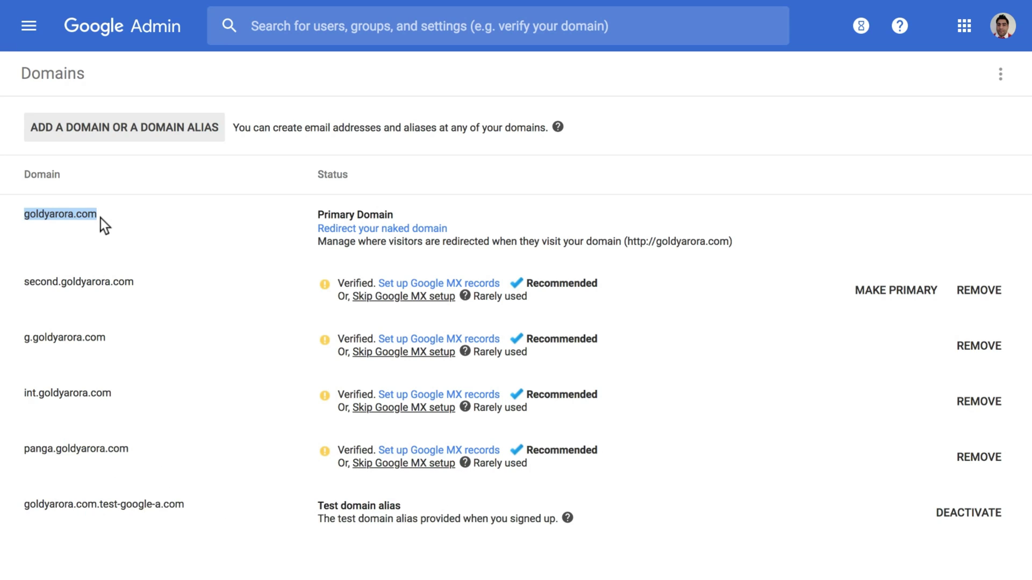
Copy the secondary business domain from cell A3, then go back to the Admin Domains page
mouse_move(451, 5)
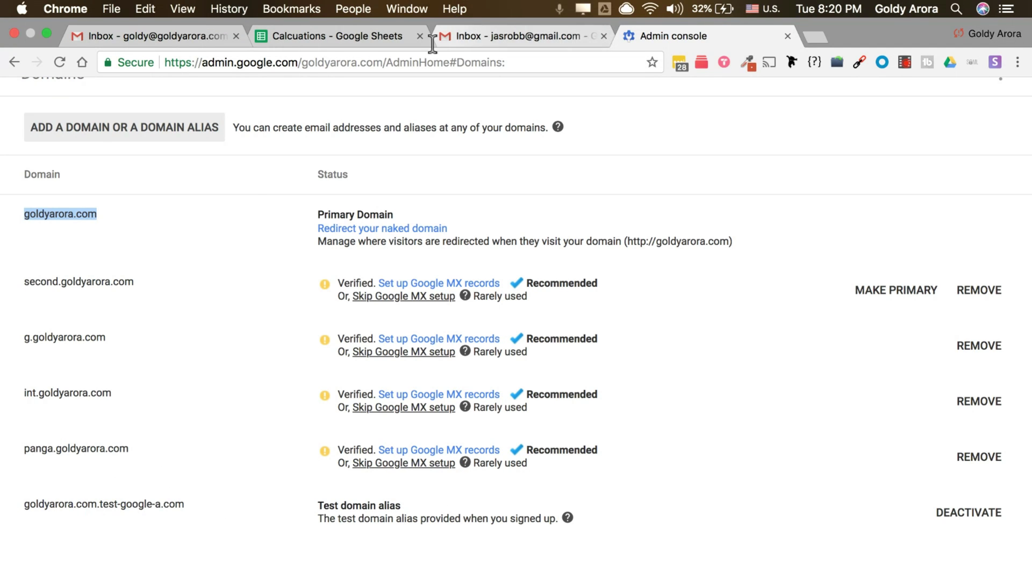
left_click(376, 37)
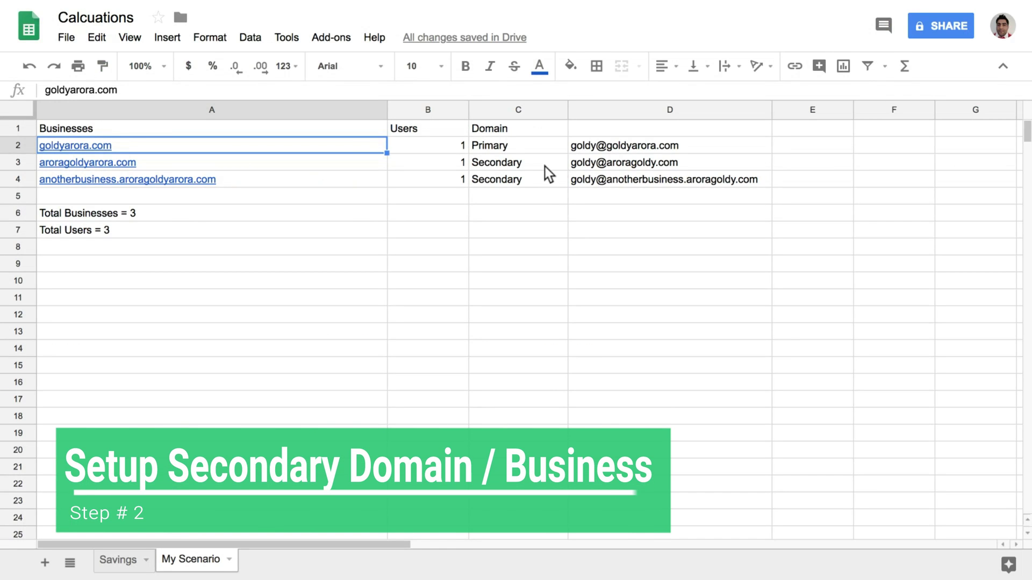
left_click(544, 166)
key("Left")
key("Left")
key("Right")
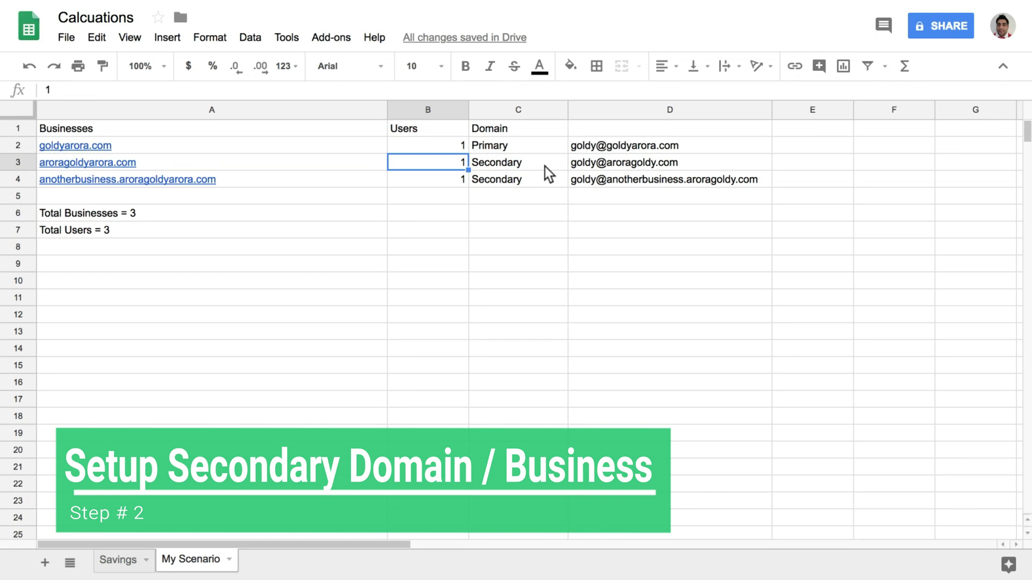
key("Left")
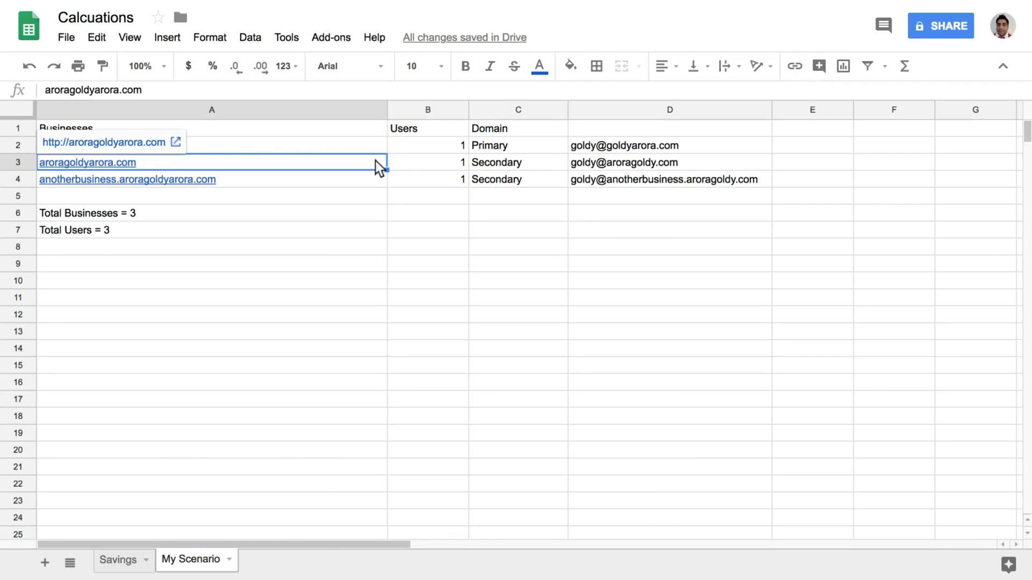
right_click(354, 161)
left_click(384, 203)
left_click(619, 48)
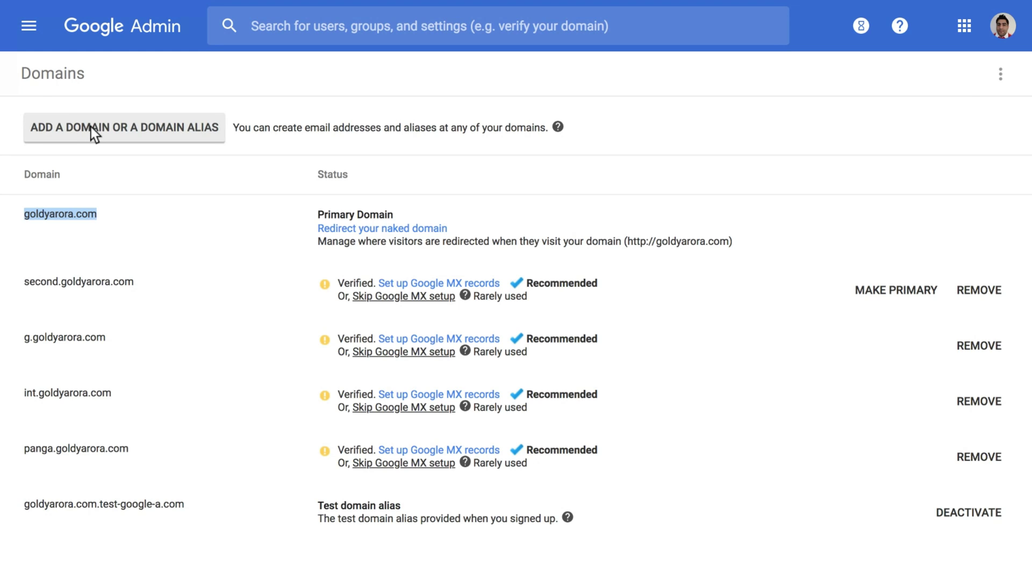
Search Admin for 'domain', pick Add new Domain, and open the add domain or alias dialog
left_click(330, 29)
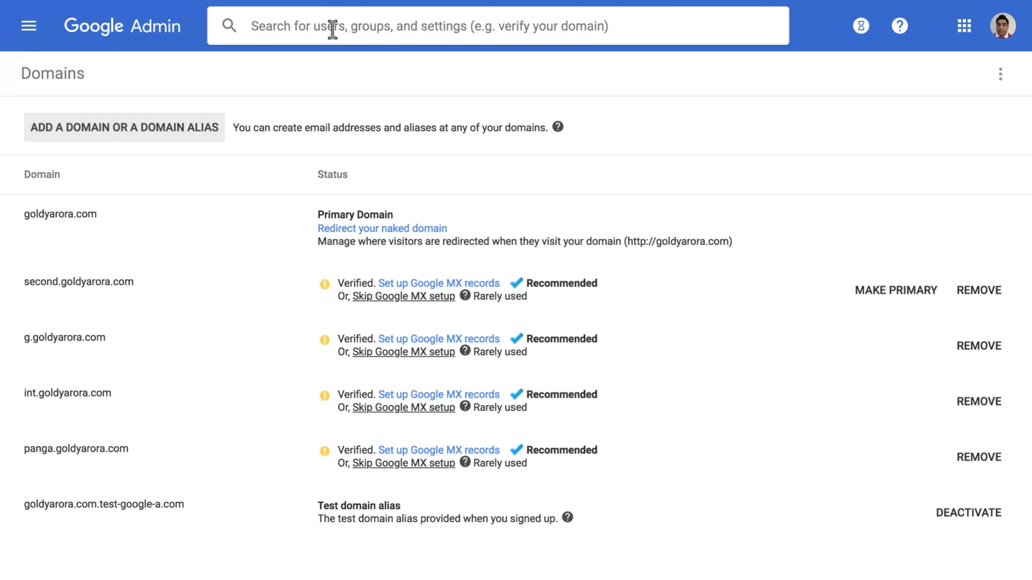
type("domain")
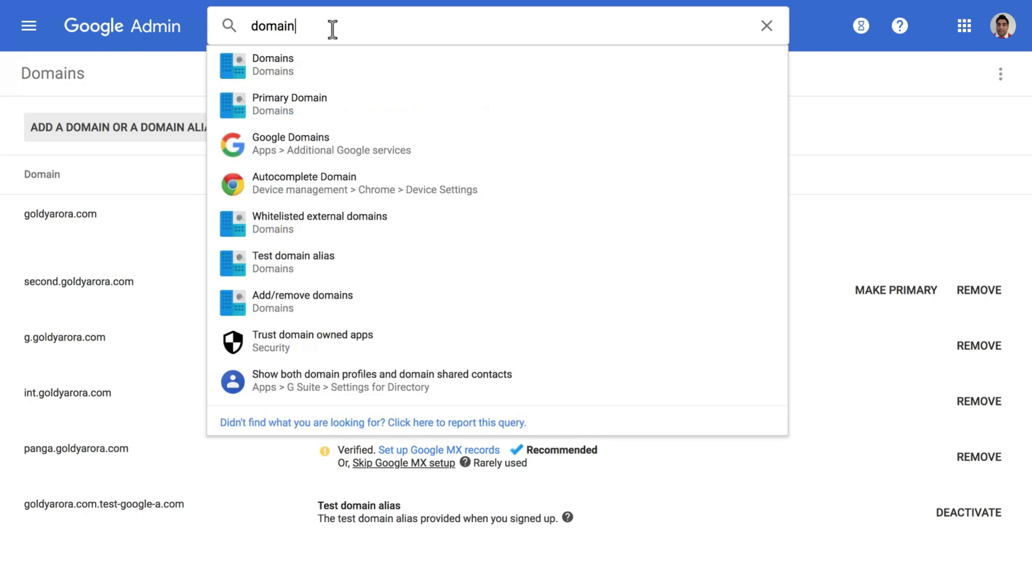
left_click(302, 64)
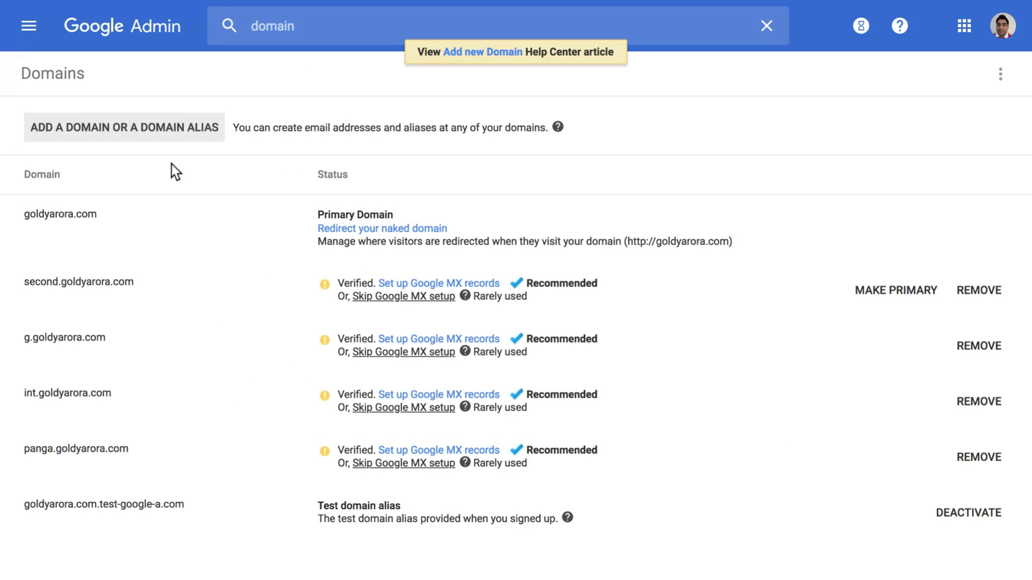
left_click(95, 135)
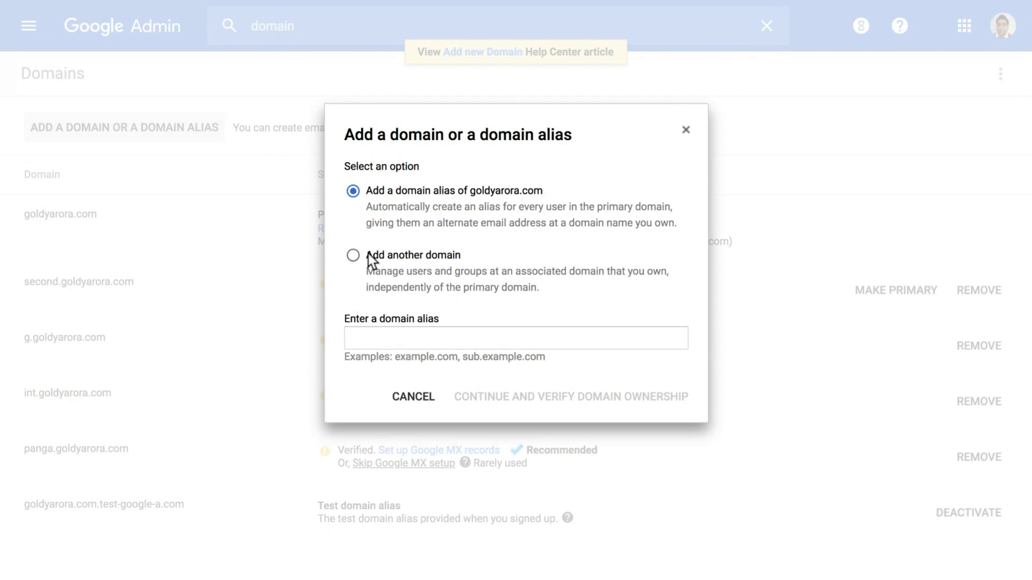
Choose Add another domain, paste the copied domain into the name field, and trim its text
left_click(354, 256)
left_click(419, 336)
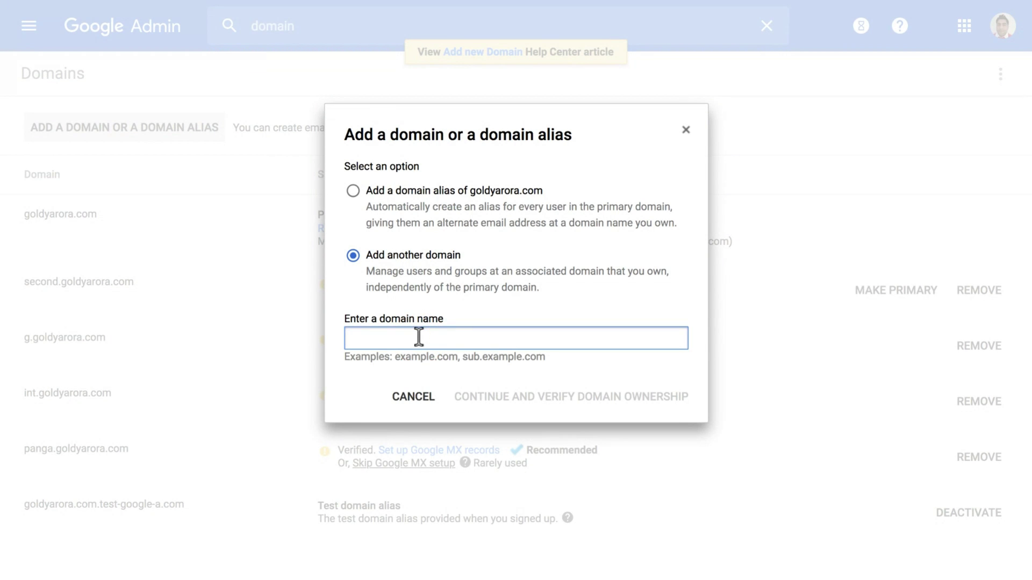
right_click(419, 337)
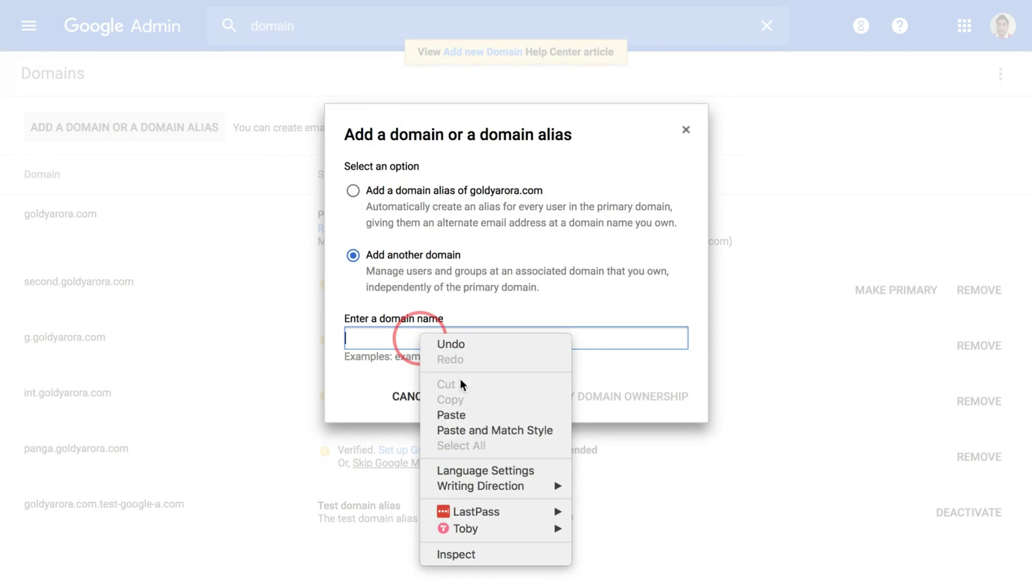
left_click(455, 415)
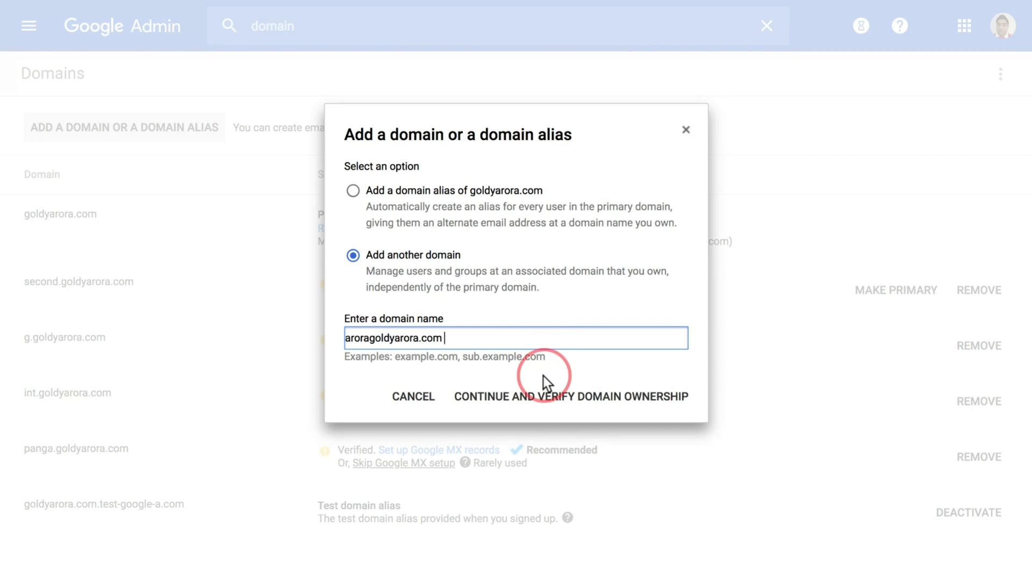
key("BackSpace")
key("Left")
key("Left")
key("Left")
key("BackSpace")
key("BackSpace")
key("BackSpace")
key("BackSpace")
key("BackSpace")
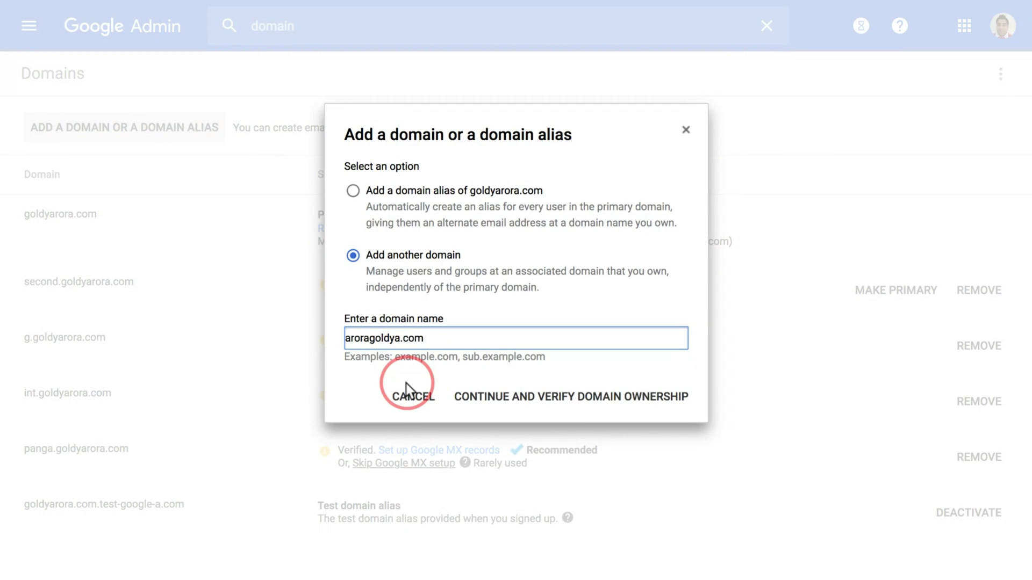
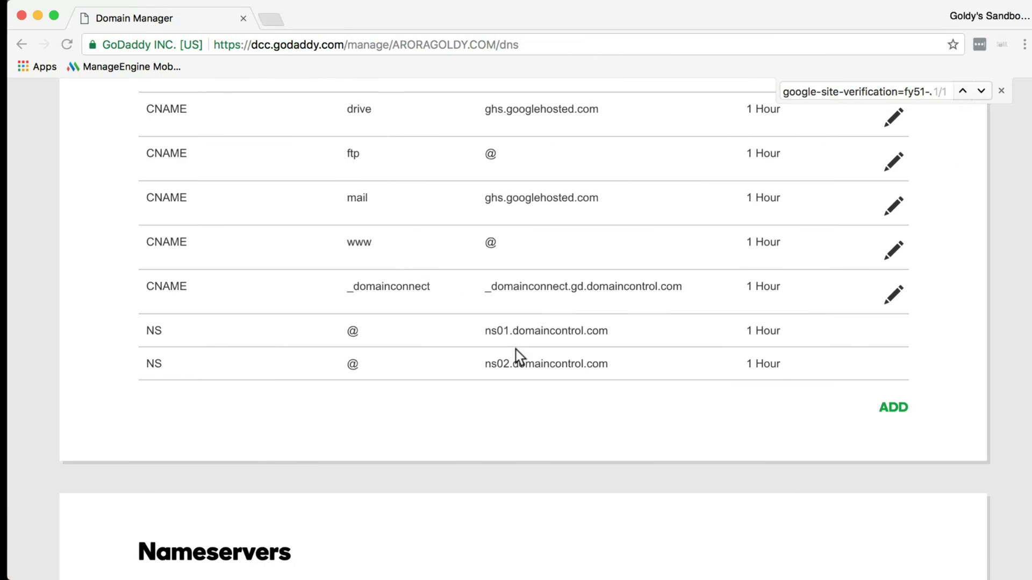
Close the find-in-page bar and scroll to the DNS records area
scroll(587, 383, "up", 5)
scroll(587, 383, "up", 2)
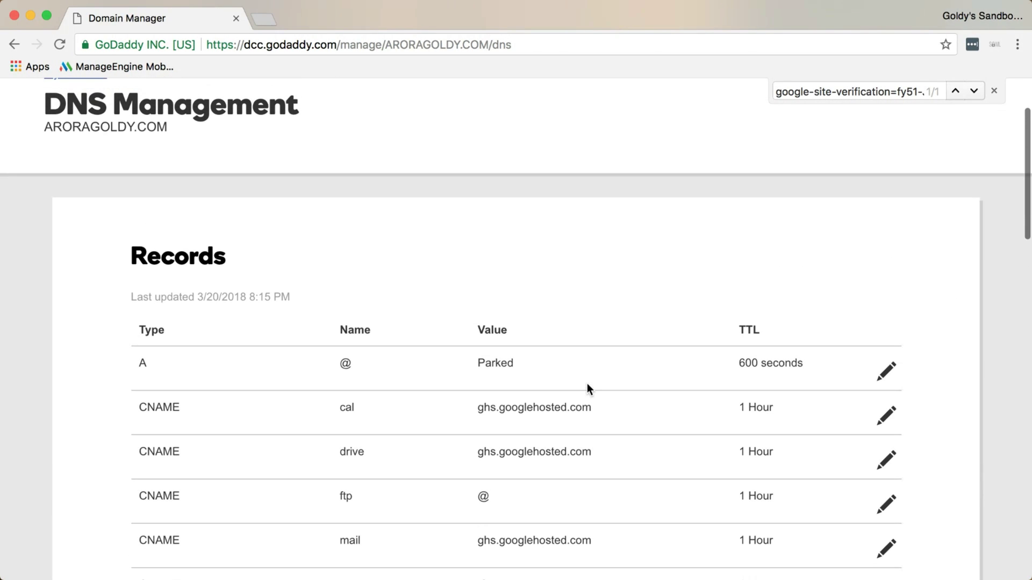
left_click(993, 91)
scroll(511, 229, "up", 4)
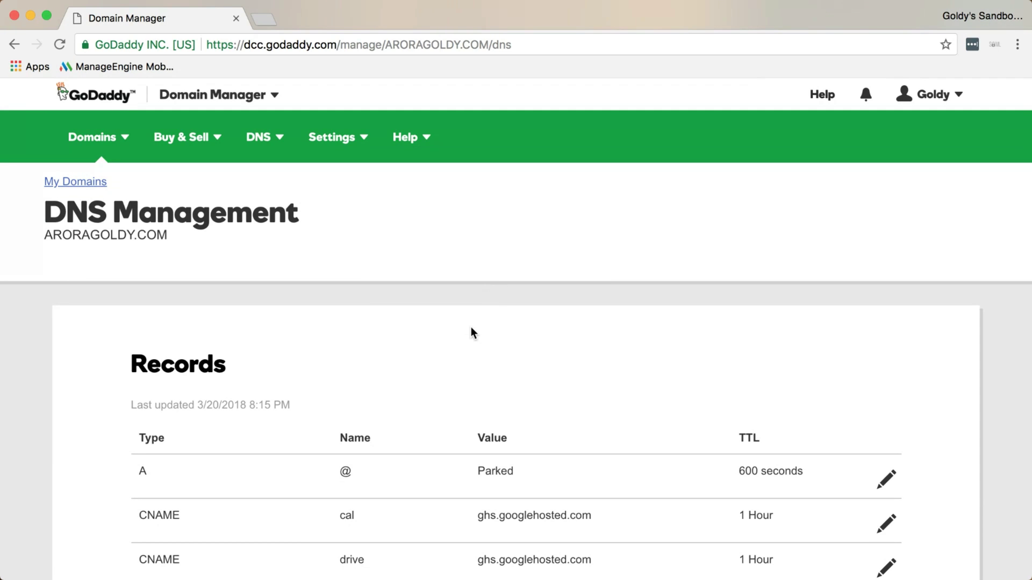
scroll(473, 333, "down", 1)
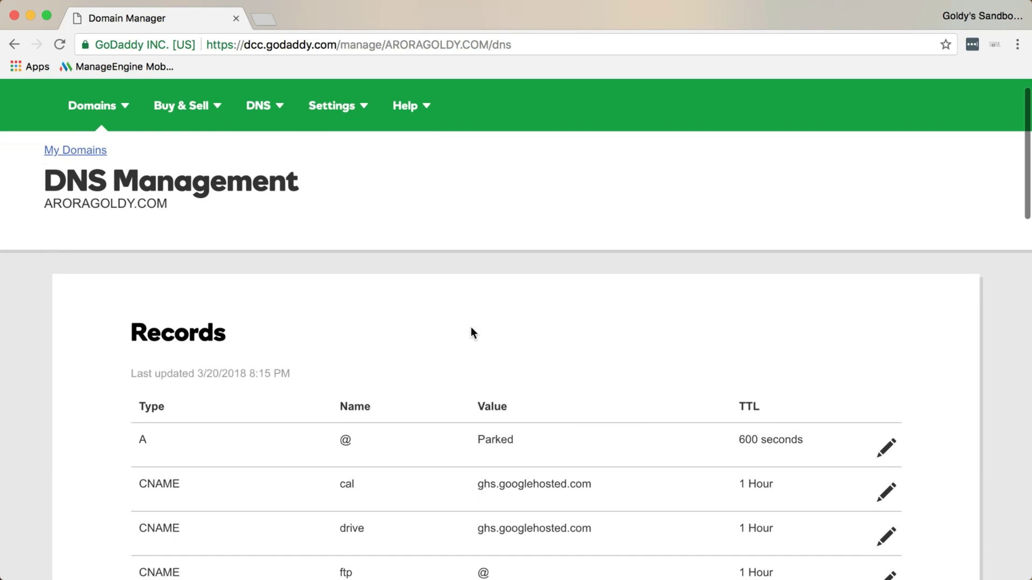
scroll(471, 329, "down", 10)
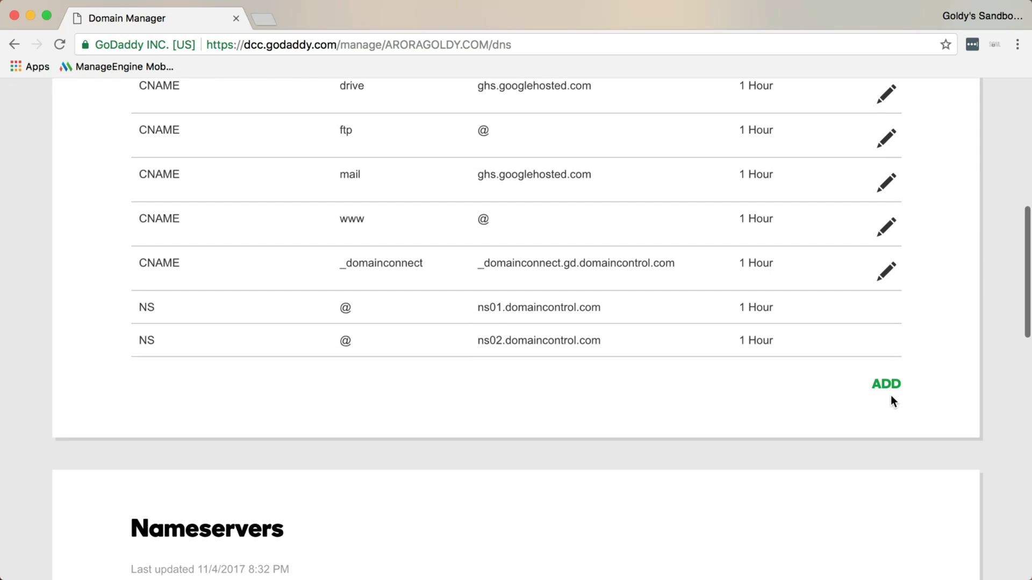
Start a new DNS record of type TXT with host @
left_click(891, 388)
left_click(370, 435)
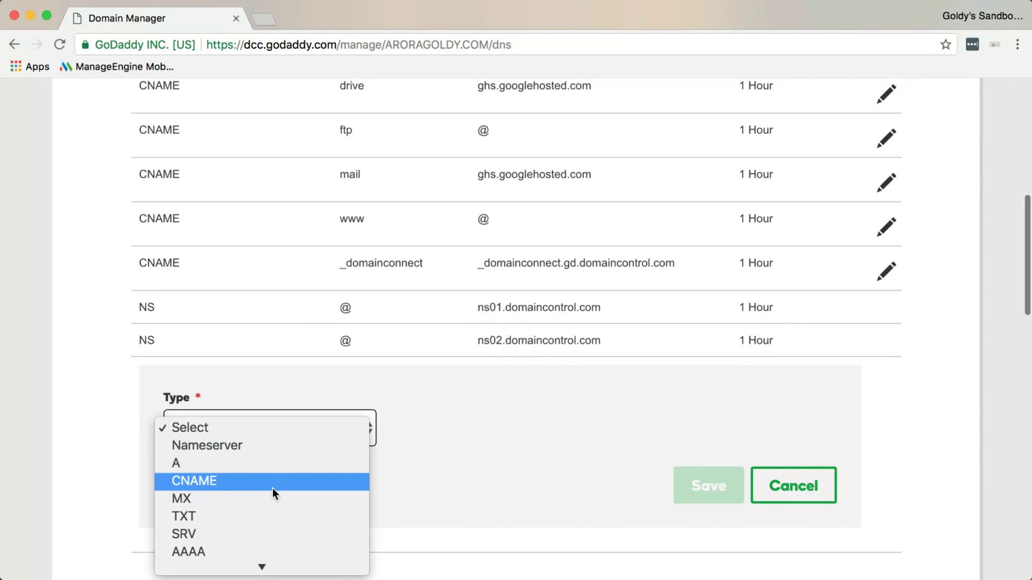
left_click(264, 514)
left_click(439, 430)
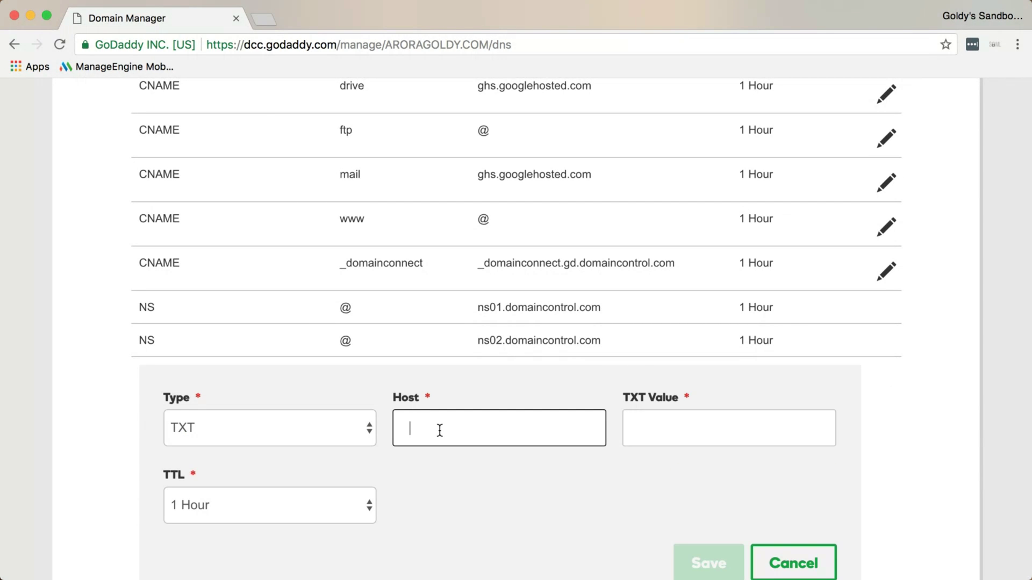
type("@")
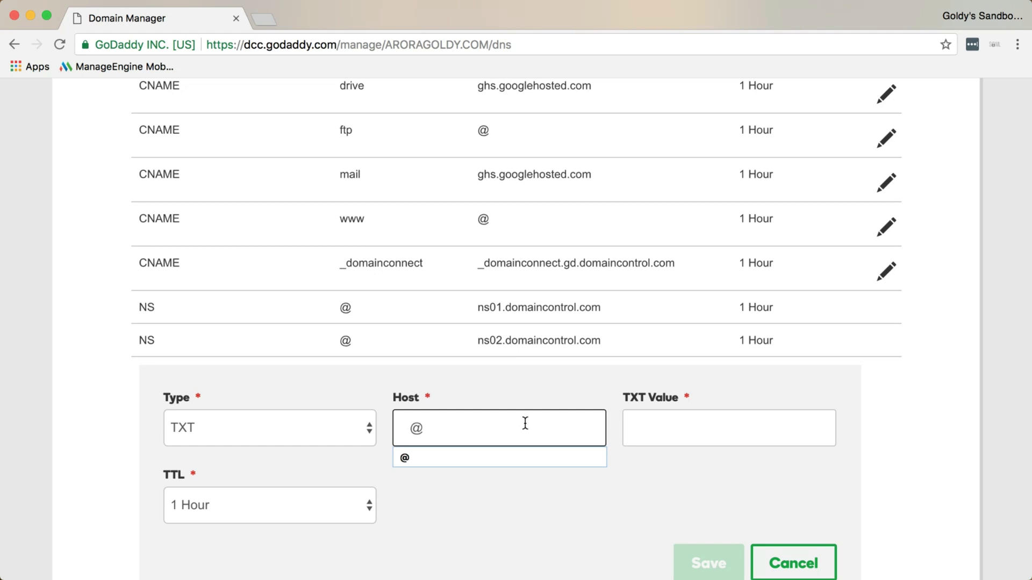
Paste the Google site-verification token as the TXT value and save the record
left_click(643, 427)
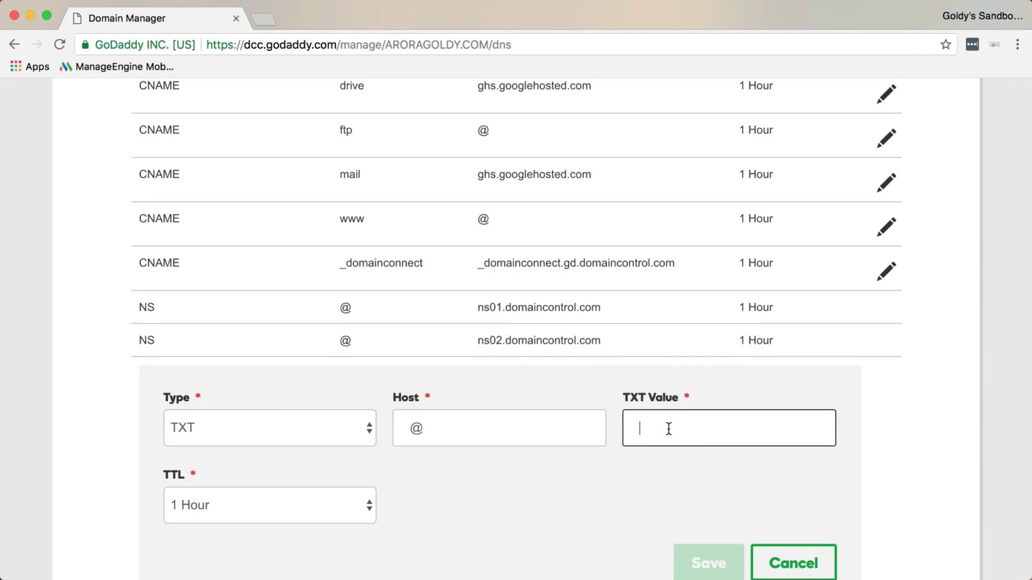
right_click(669, 427)
left_click(685, 443)
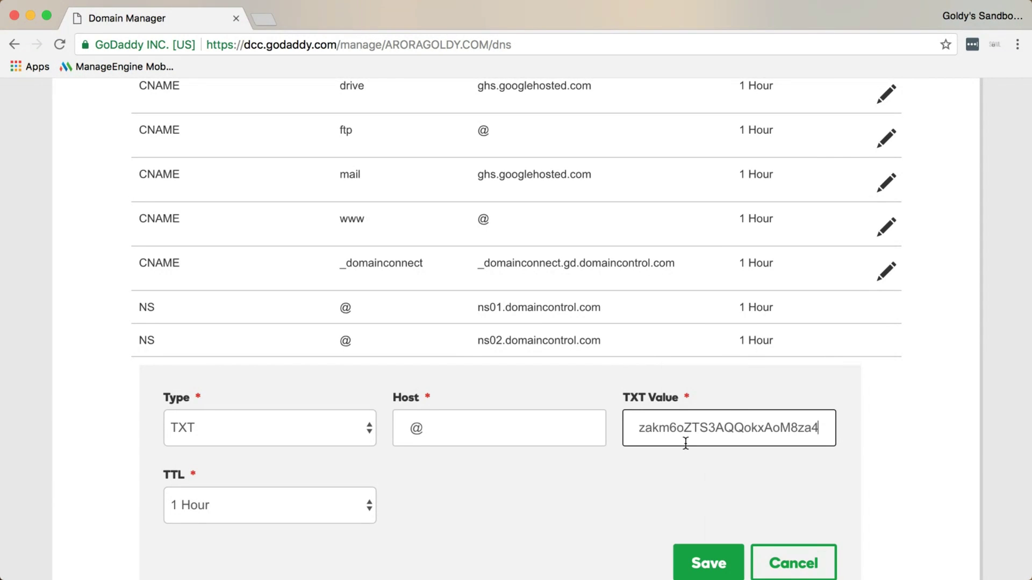
scroll(621, 470, "down", 2)
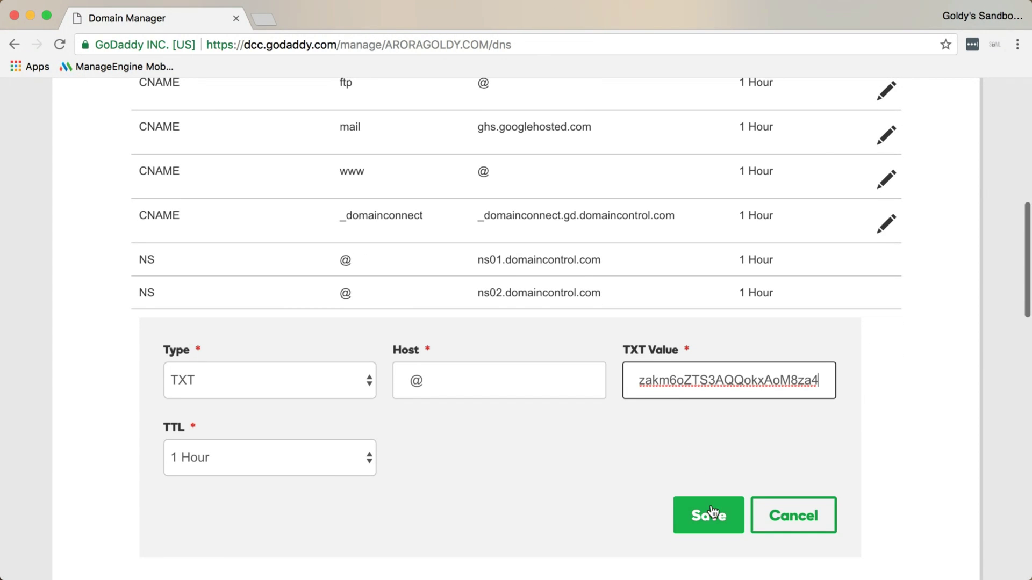
left_click(711, 516)
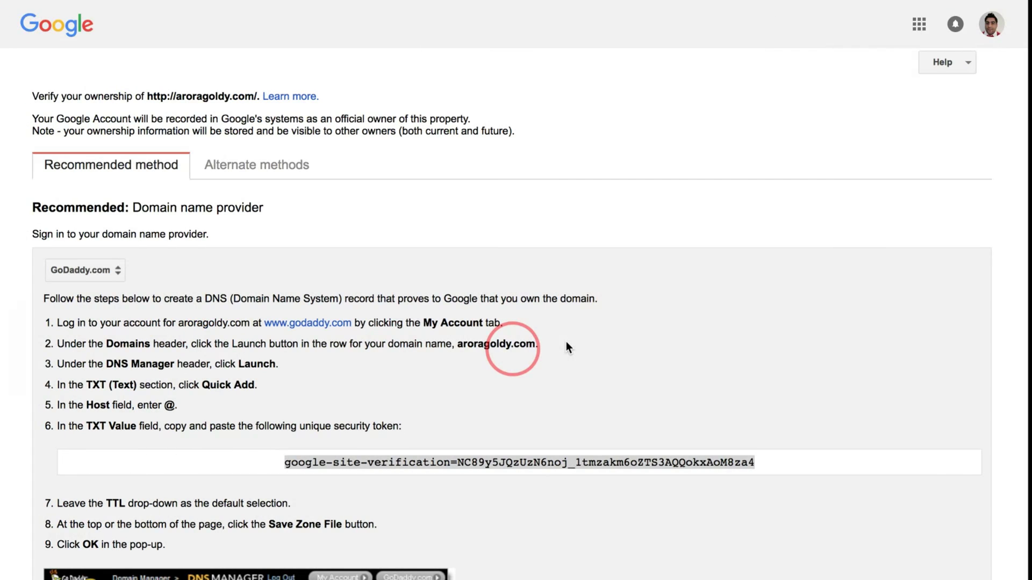
Back on Webmaster Central, verify ownership of aroragoldy.com and continue past the success message
left_click(400, 450)
scroll(363, 405, "down", 10)
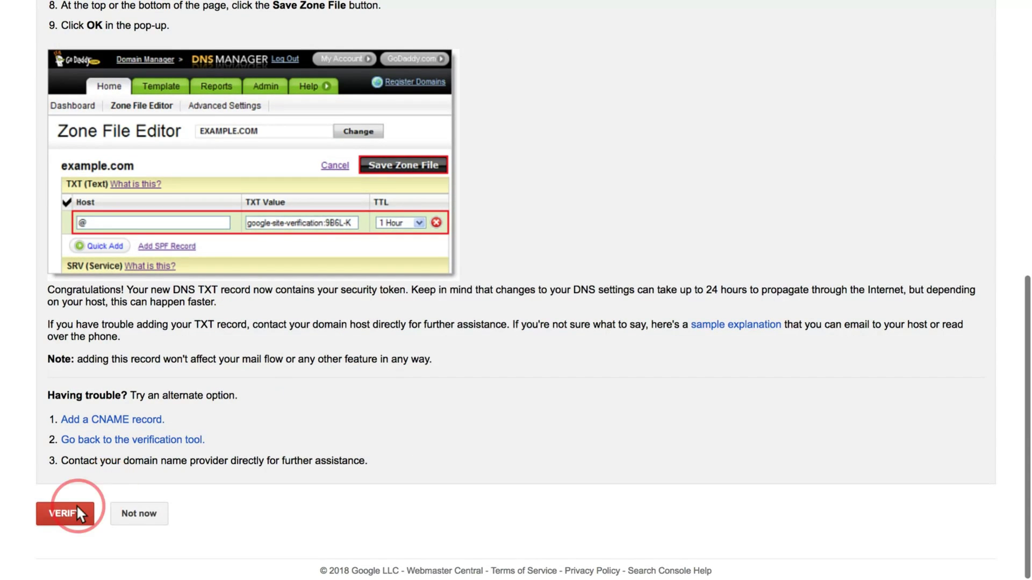
left_click(67, 513)
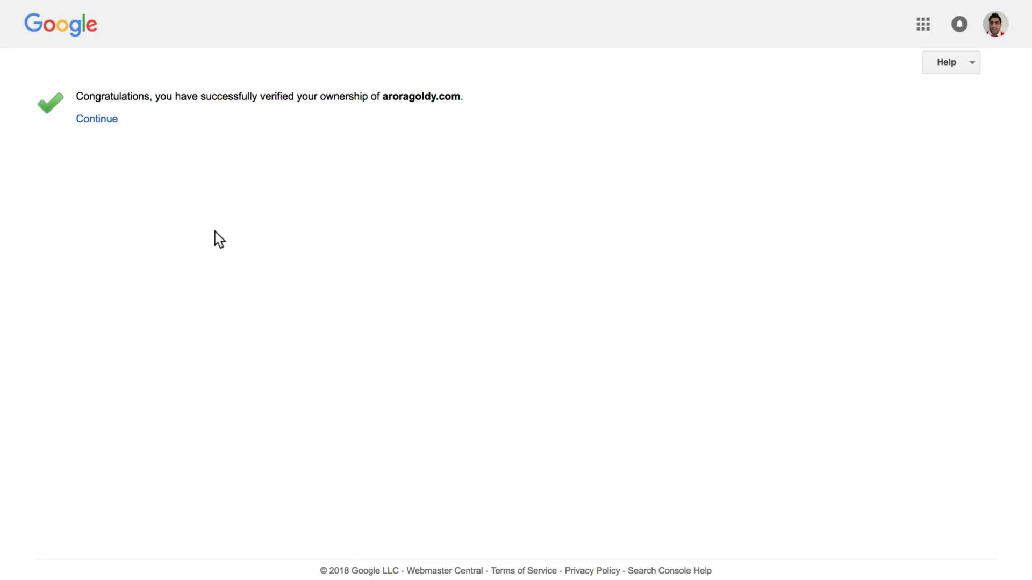
left_click(101, 122)
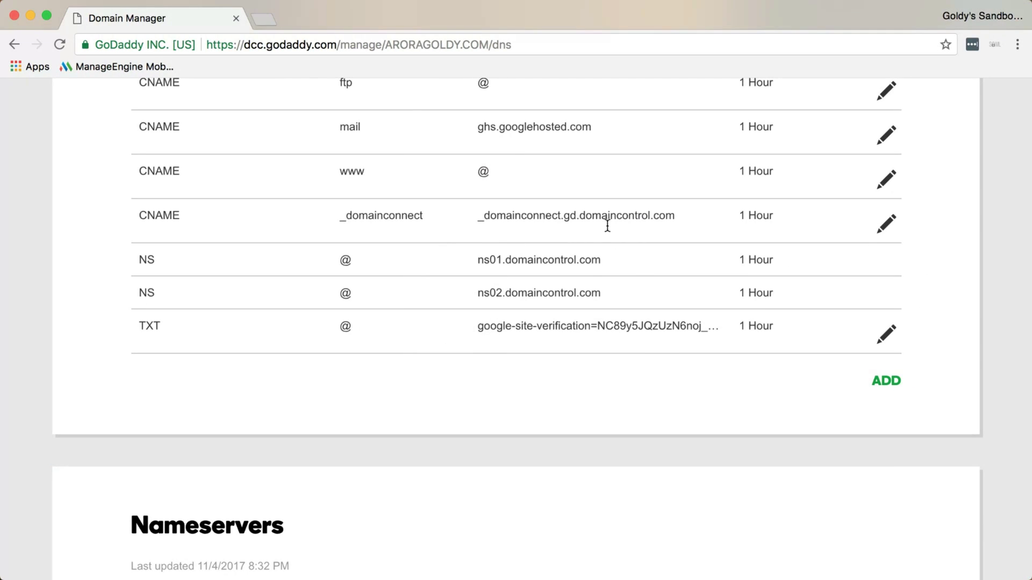
scroll(629, 385, "up", 3)
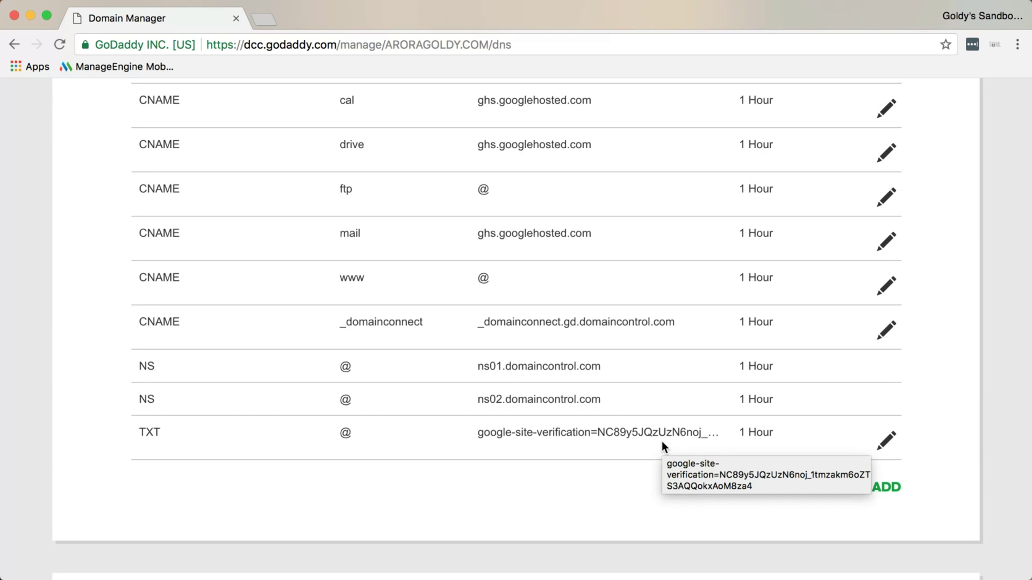
scroll(662, 441, "up", 3)
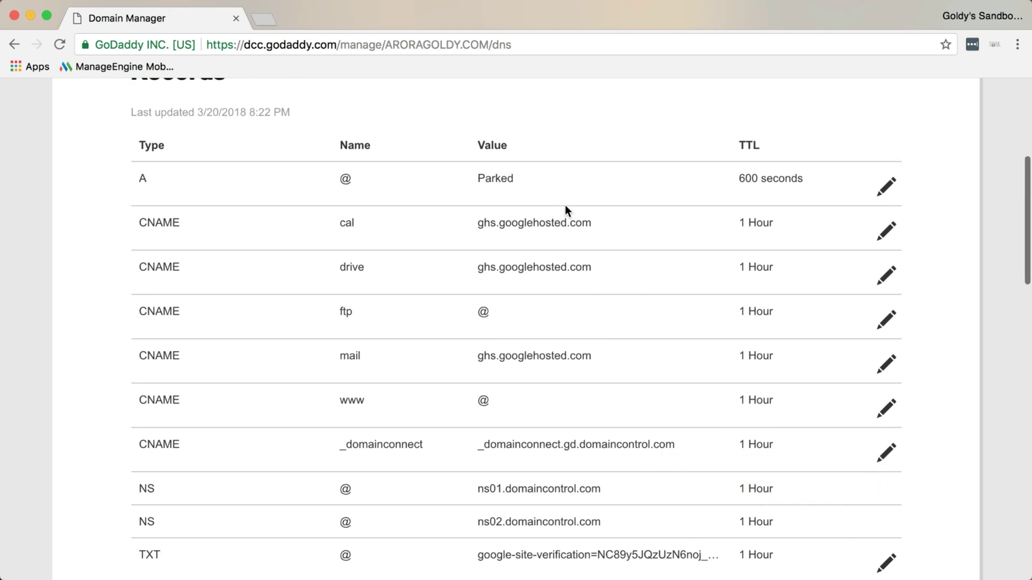
scroll(560, 427, "down", 3)
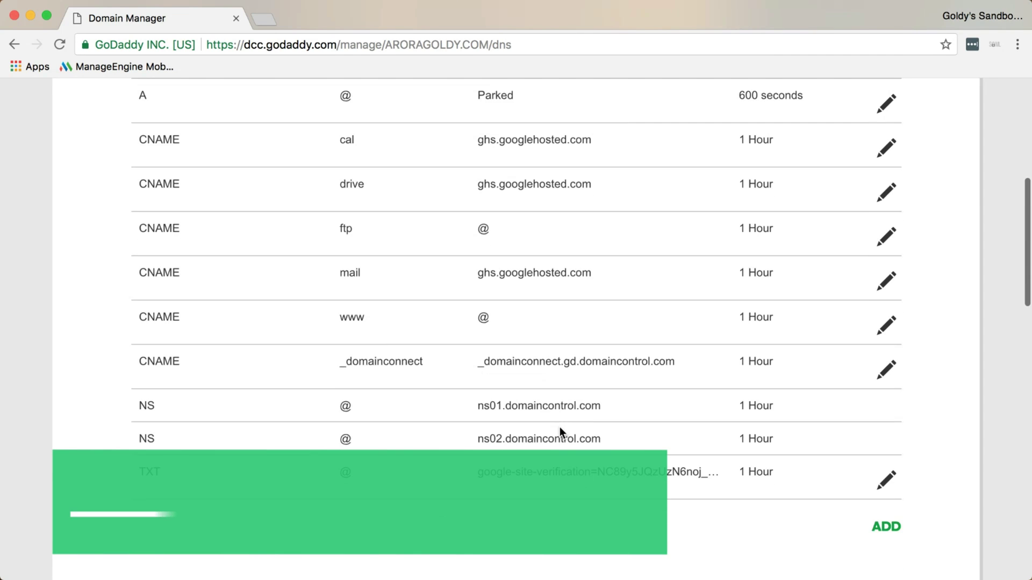
scroll(560, 427, "down", 1)
Start a new MX record with host @
left_click(882, 453)
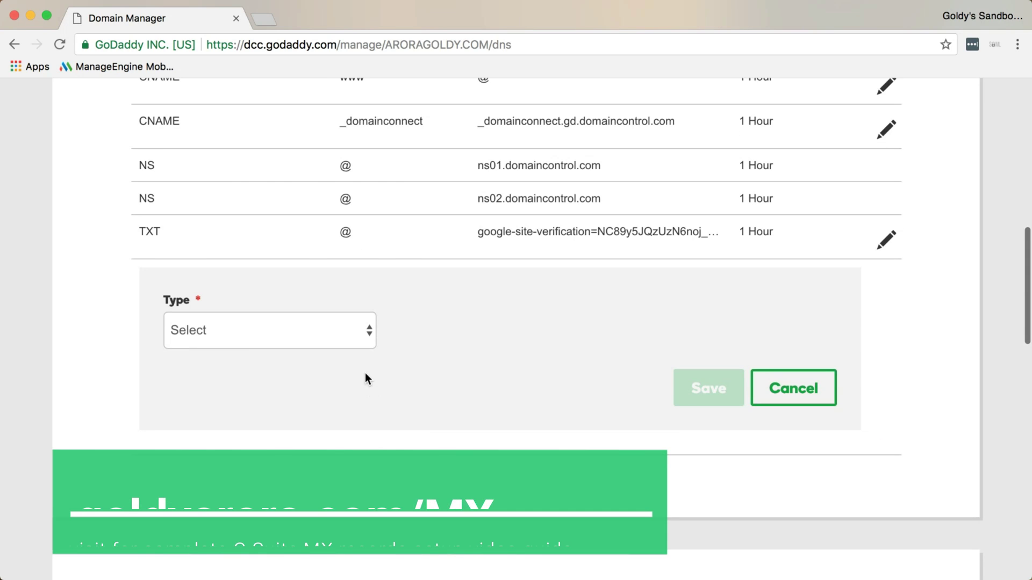
left_click(351, 332)
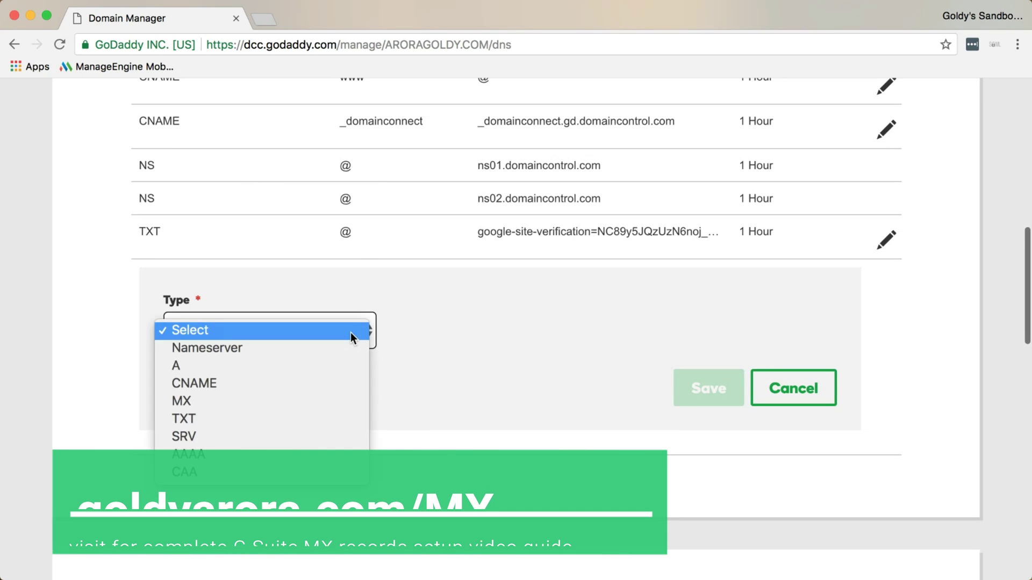
left_click(334, 401)
left_click(461, 344)
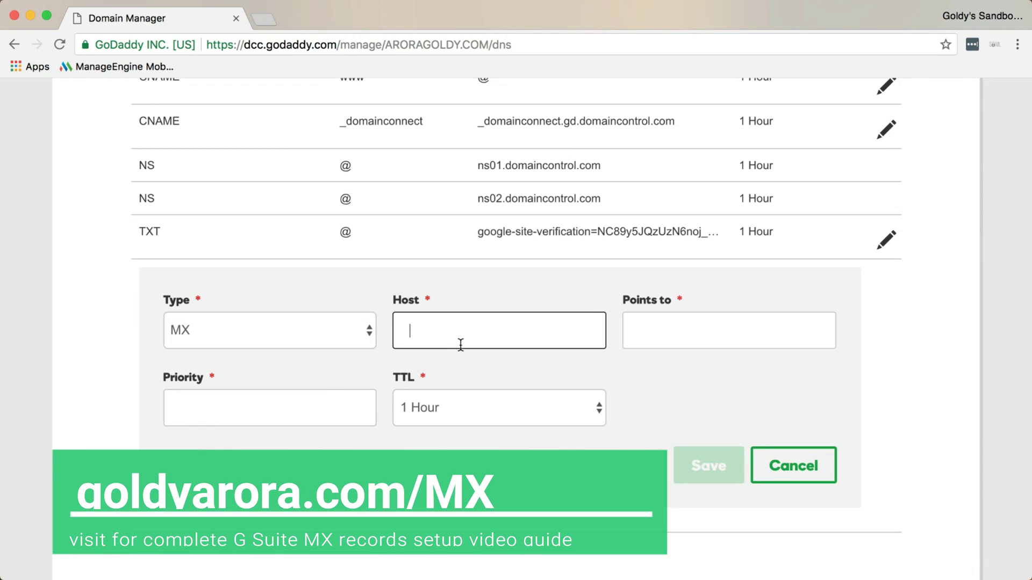
type("@")
Type a partial 'gmx1..' destination in Points to, then clear it
key("Tab")
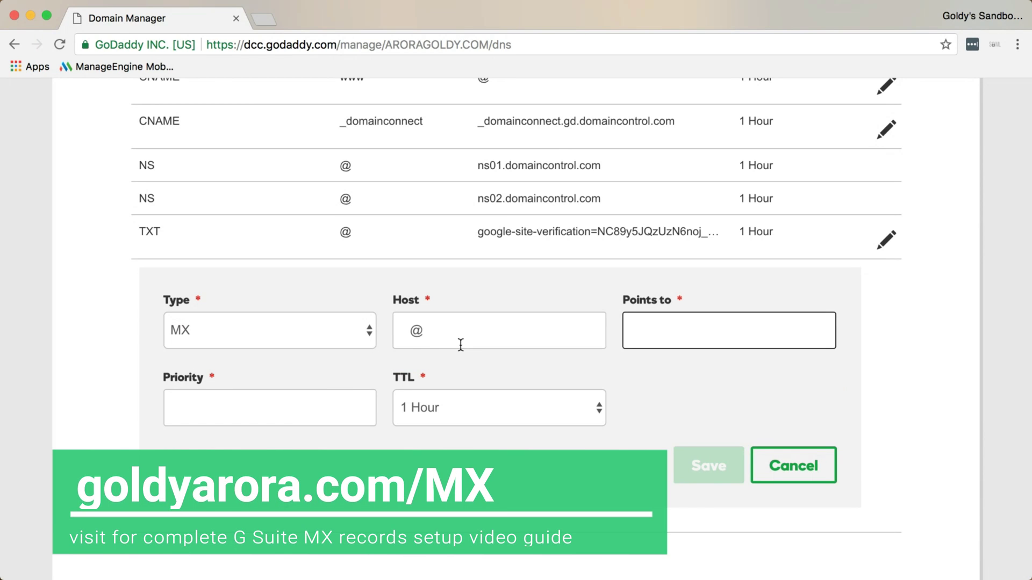
type("gmx1..")
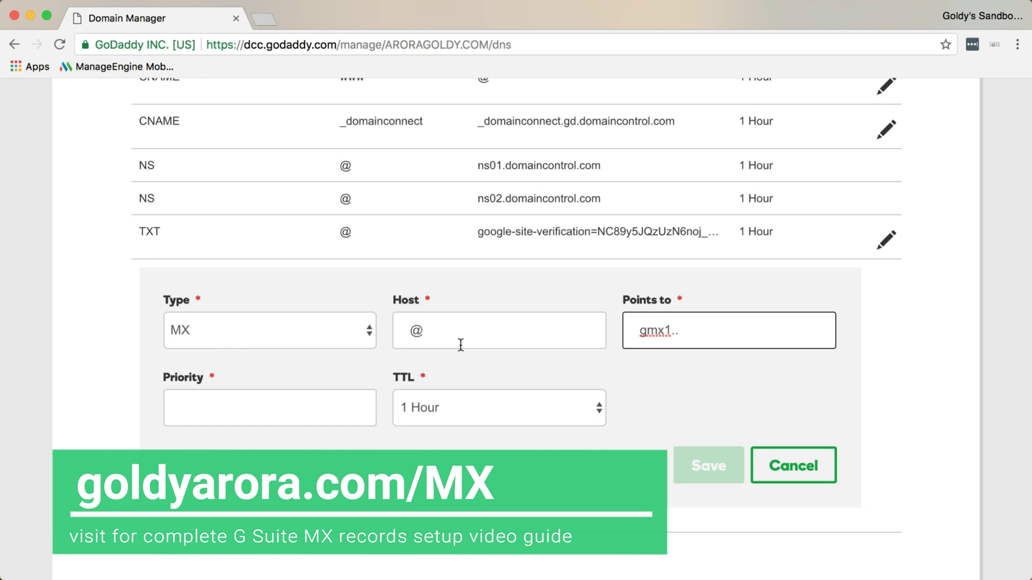
key("super+a")
key("BackSpace")
Launch TextExpander and type the gmx1. snippet so Points to becomes ASPMX.L.GOOGLE.COM
left_click(956, 9)
type("text")
key("Return")
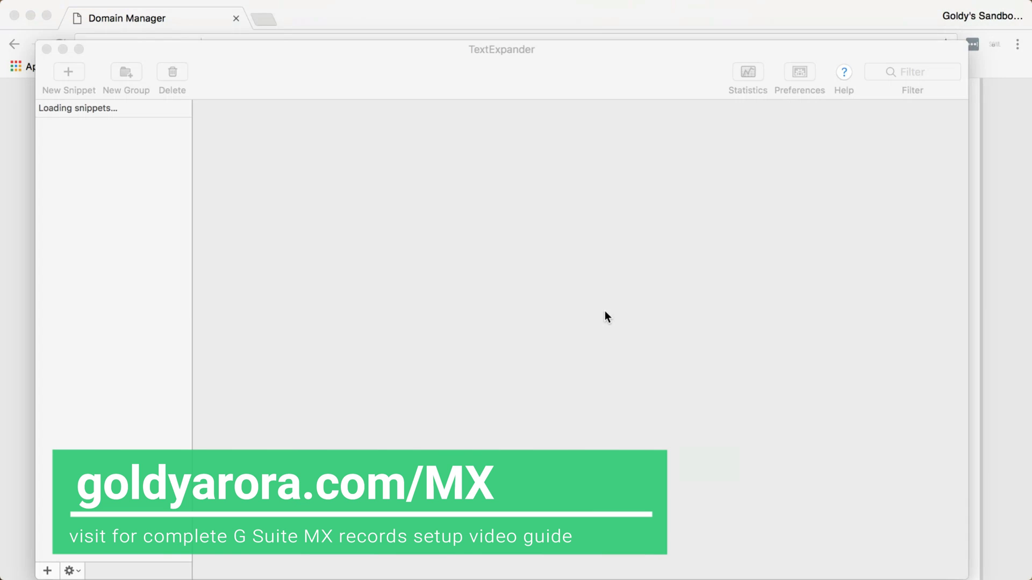
left_click(840, 261)
type("gmx1.")
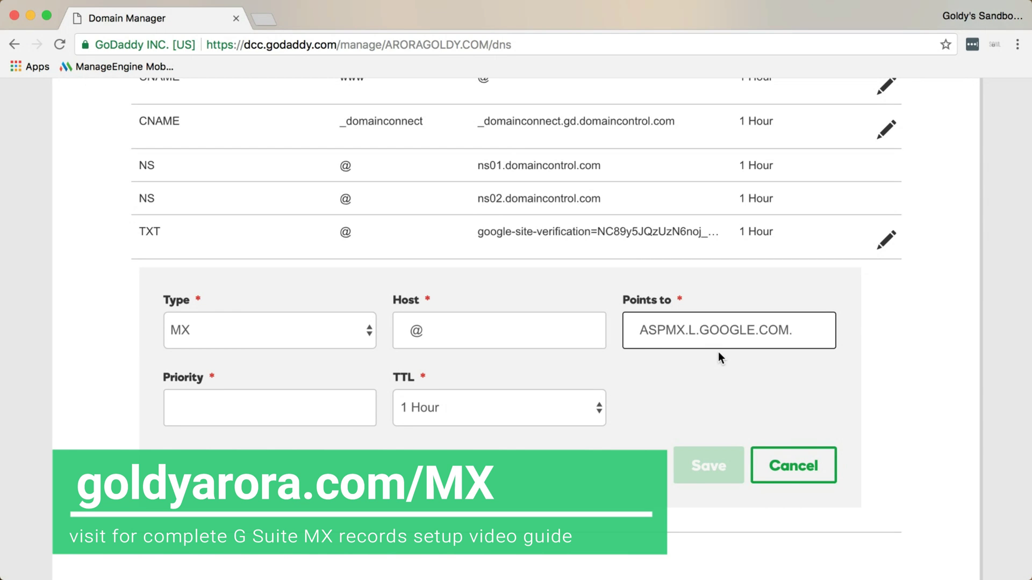
Give the ASPMX.L.GOOGLE.COM MX record priority 1 and save it
left_click(357, 396)
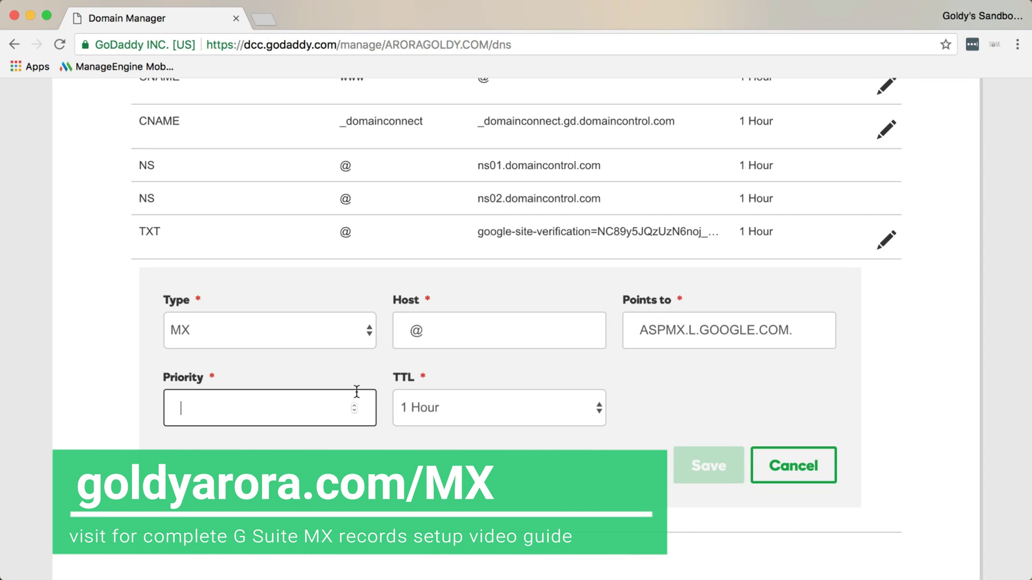
type("1")
left_click(695, 465)
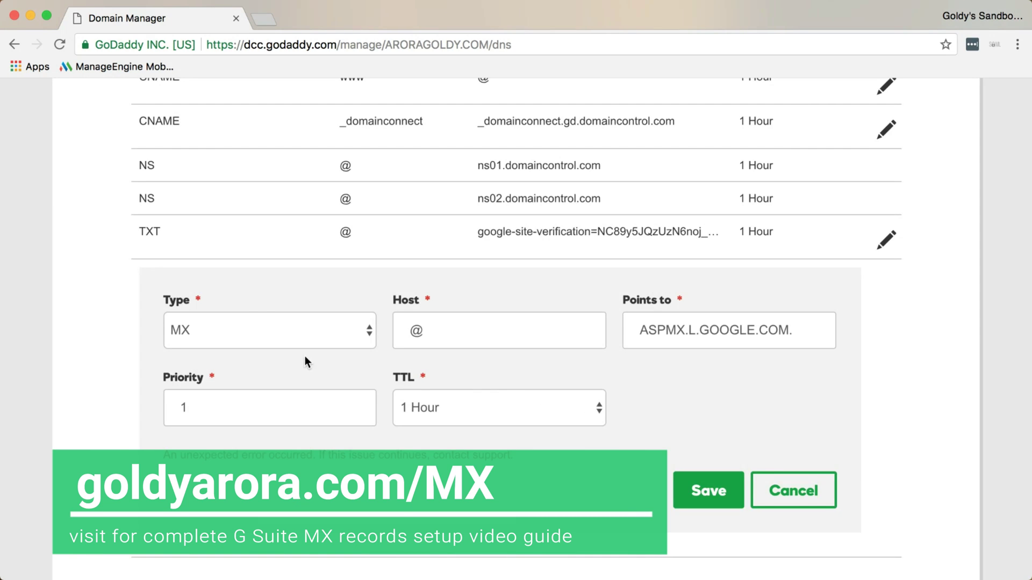
Add the ALT1.ASPMX.L.GOOGLE.COM MX record at priority 5
left_click(247, 414)
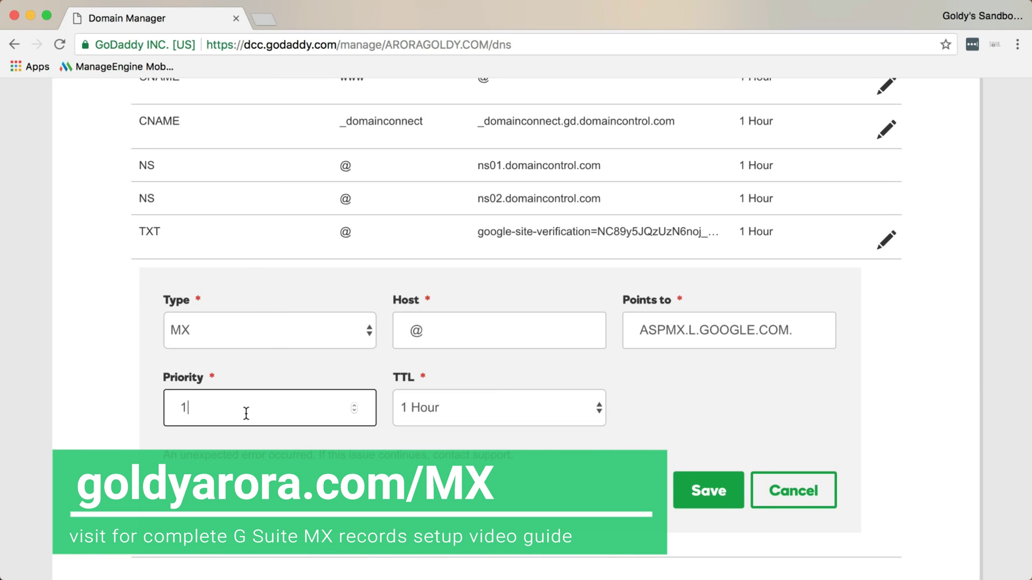
key("BackSpace")
type("5")
triple_click(662, 330)
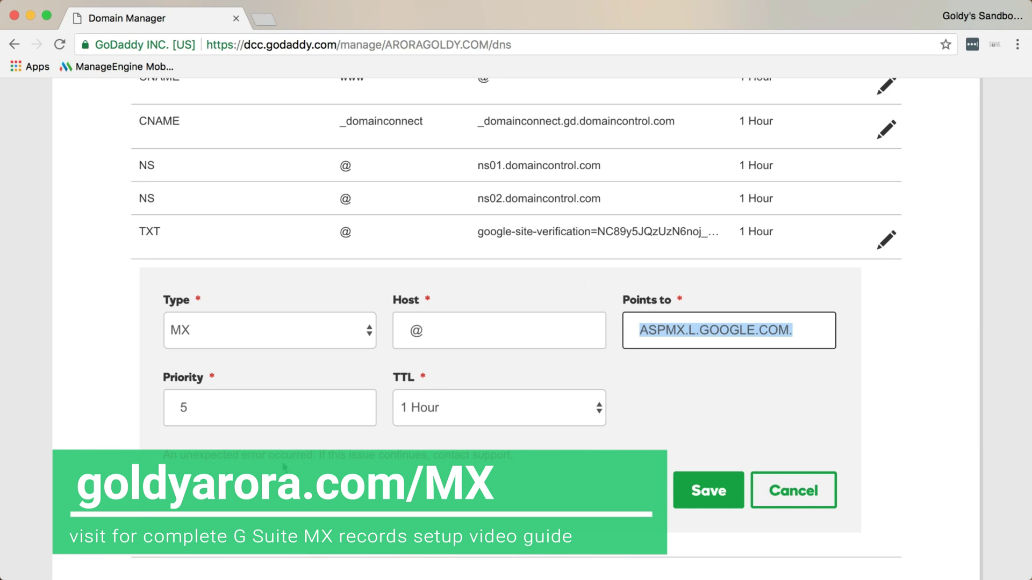
type("gm2..")
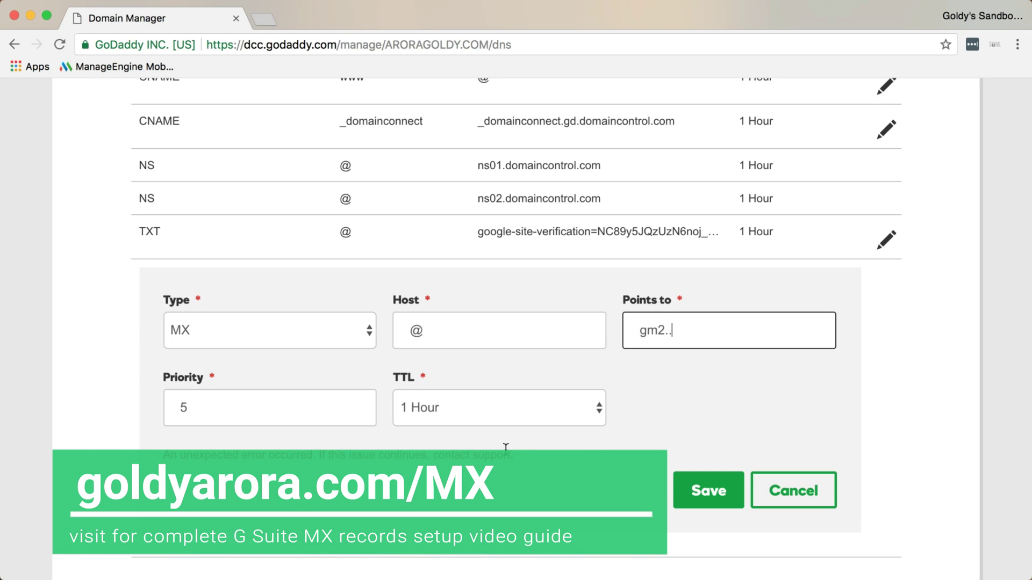
key("super+a")
type("gmx")
key("super+z")
type("ALT1.ASPMX.L.GOOGLE.COM.")
left_click(692, 501)
Add the ALT2.ASPMX.L.GOOGLE.COM MX record at priority 5
left_click(276, 415)
key("BackSpace")
type("5")
triple_click(693, 319)
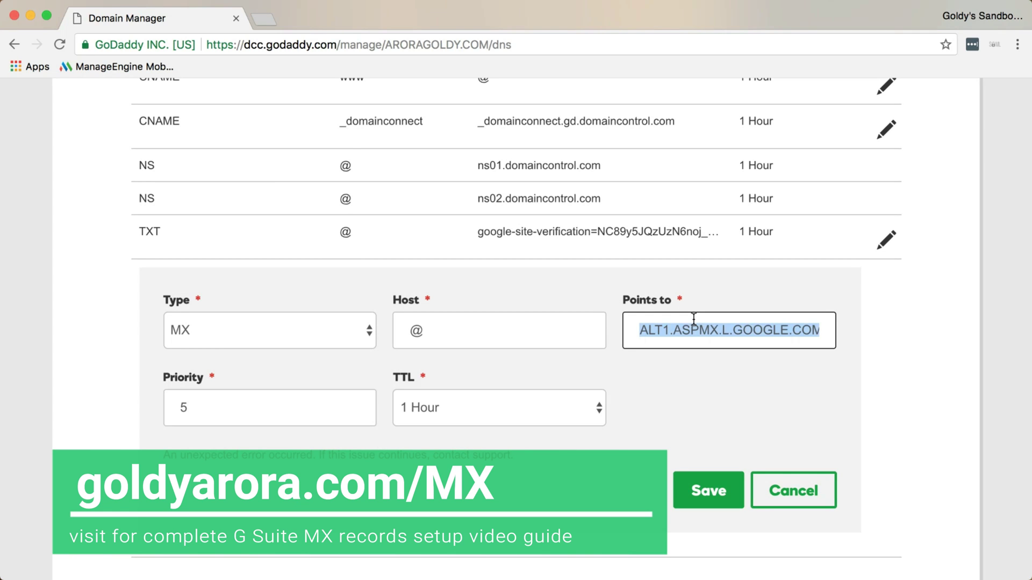
type("gxm")
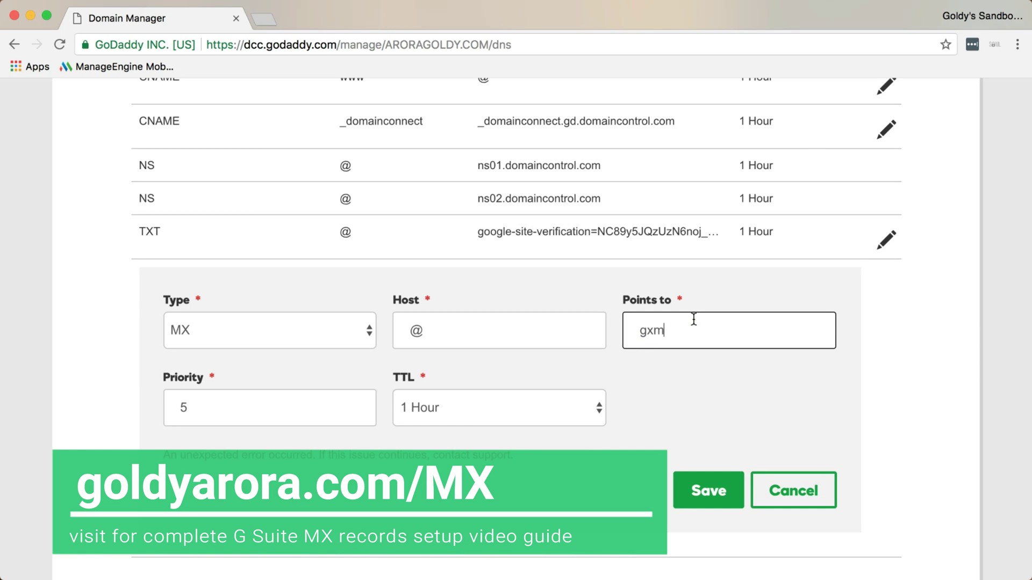
key("BackSpace")
key("BackSpace")
type("mx3")
triple_click(693, 319)
type("gmx3")
key("super+a")
Add the ALT3.ASPMX.L.GOOGLE.COM MX record at priority 10
key("BackSpace")
type("ALT2.ASPMX.L.GOOGLE.COM.")
left_click(712, 504)
left_click(293, 408)
key("BackSpace")
type("1")
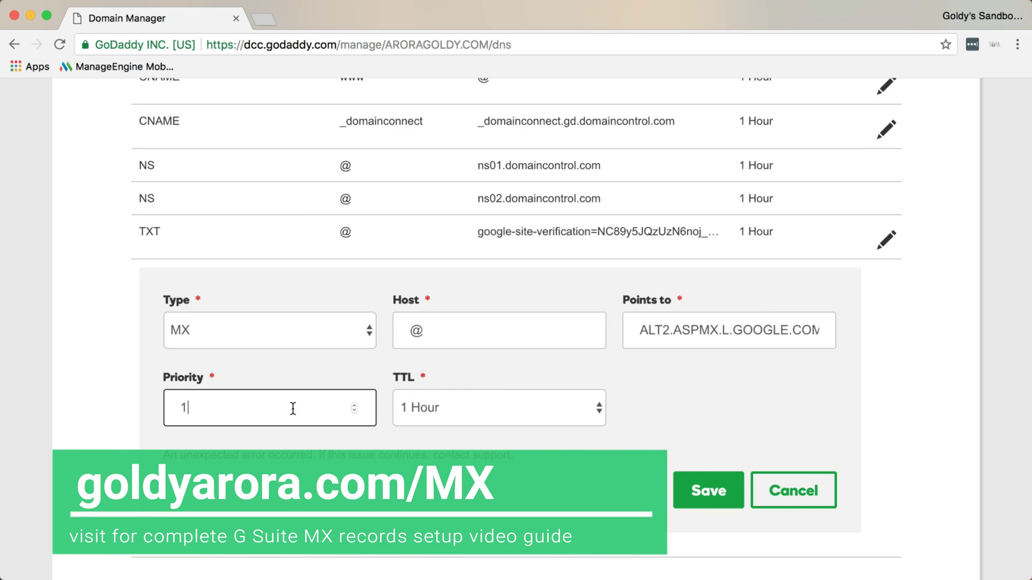
type("0")
left_click(658, 333)
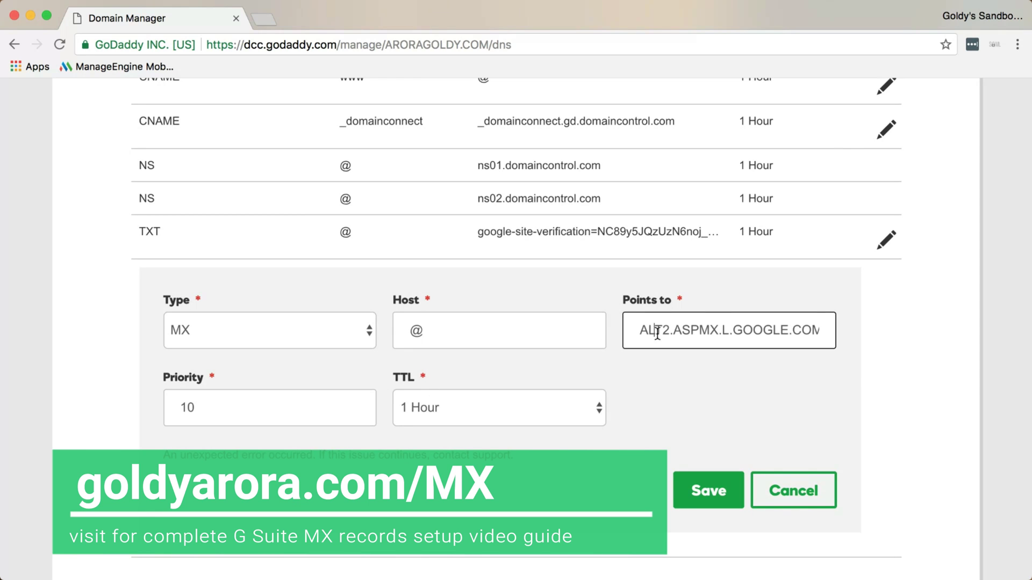
key("super+a")
type("glt3")
left_click(725, 454)
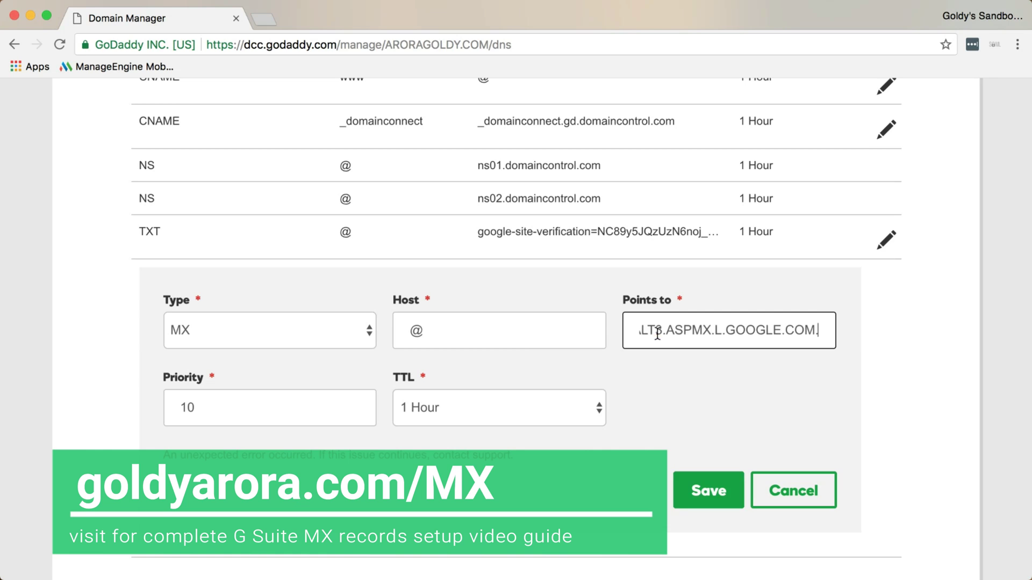
left_click(714, 478)
Add the ALT4.ASPMX.L.GOOGLE.COM MX record at priority 10, then cancel and reload the page
left_click(299, 408)
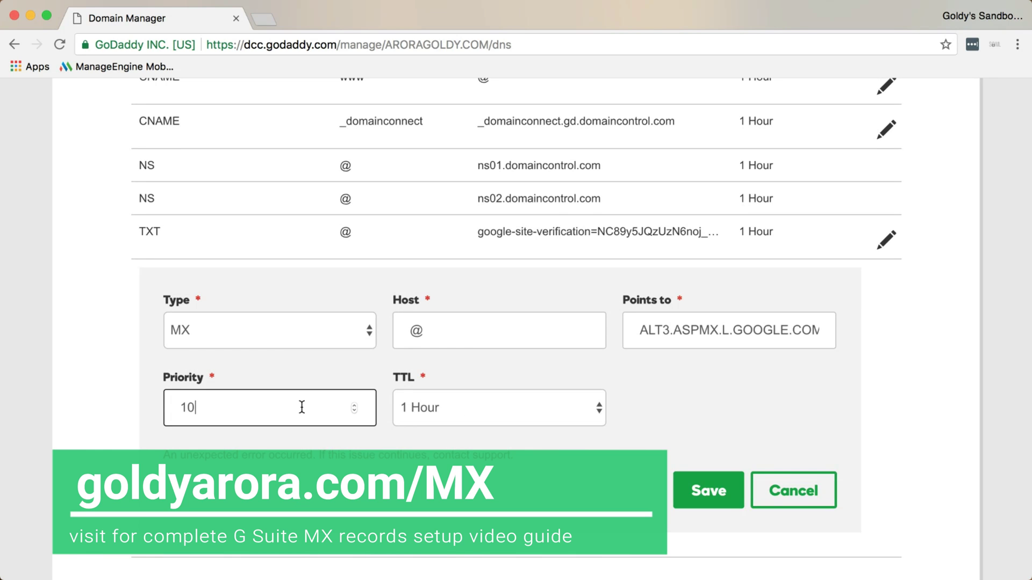
left_click(666, 320)
key("super+a")
key("BackSpace")
type("gmx")
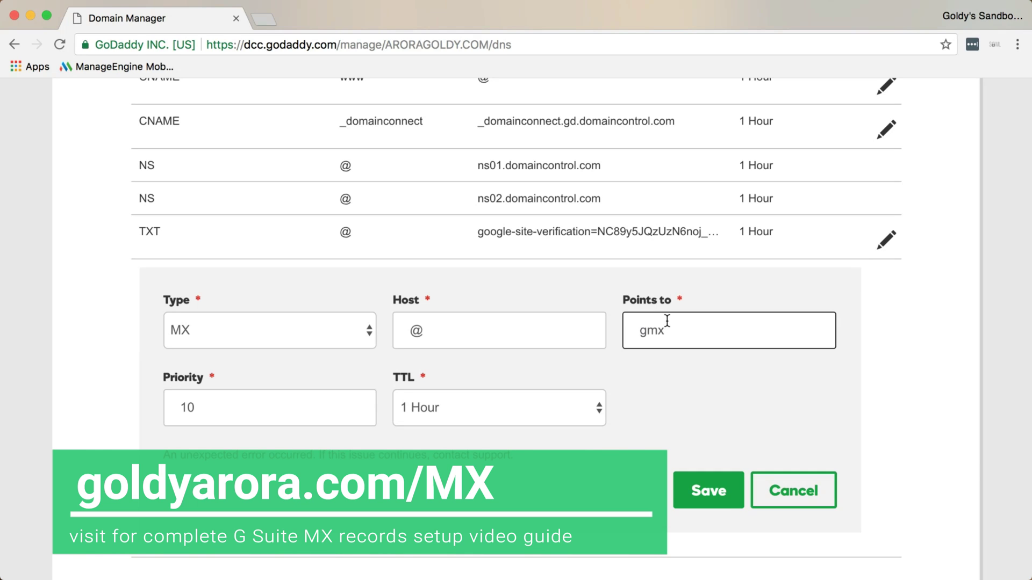
key("super+a")
key("BackSpace")
type("ALT4.ASPMX.L.GOOGLE.COM")
left_click(709, 497)
left_click(802, 494)
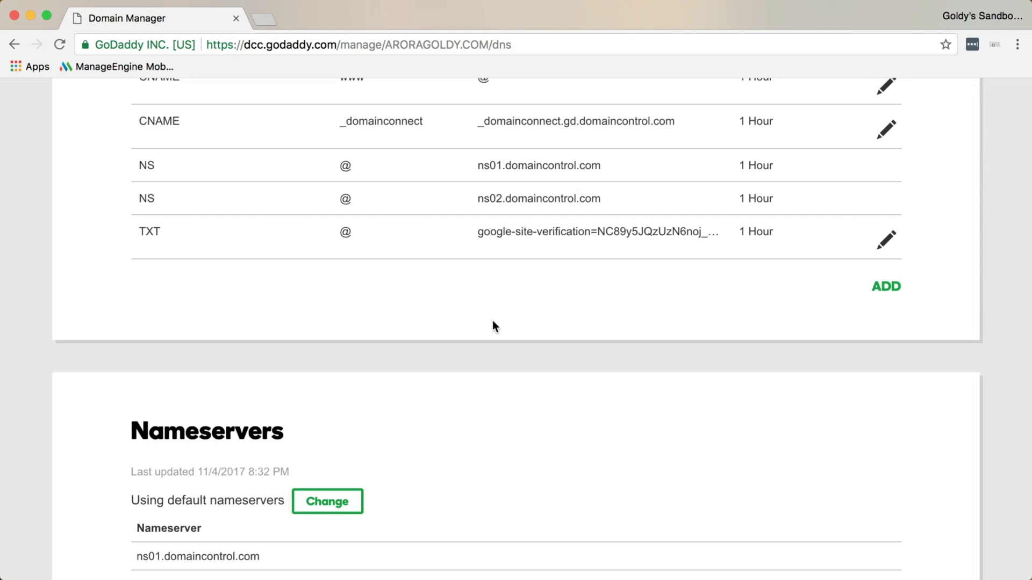
left_click(58, 46)
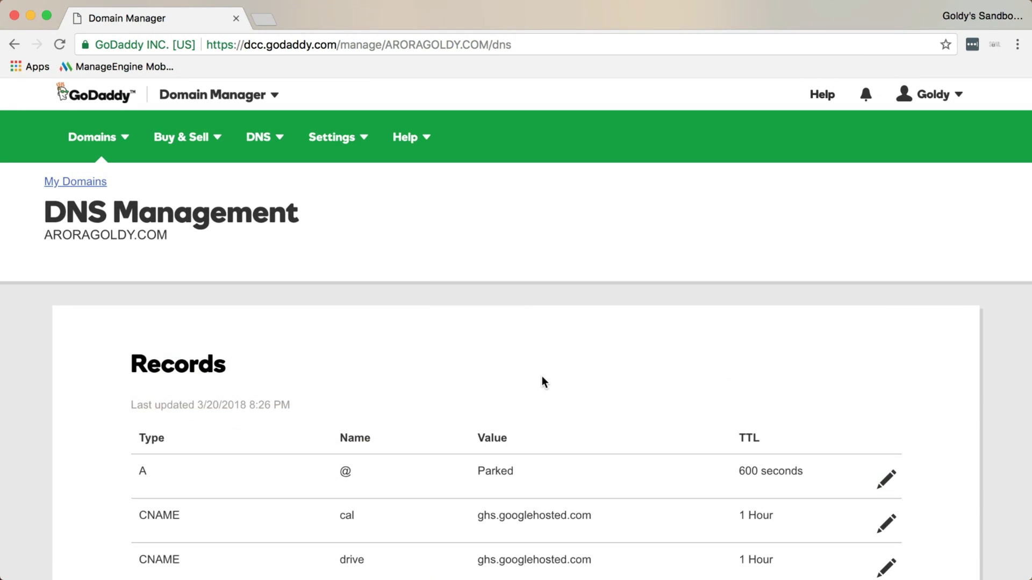
Review the five Google MX records, then switch to the Google Admin console
scroll(541, 381, "down", 10)
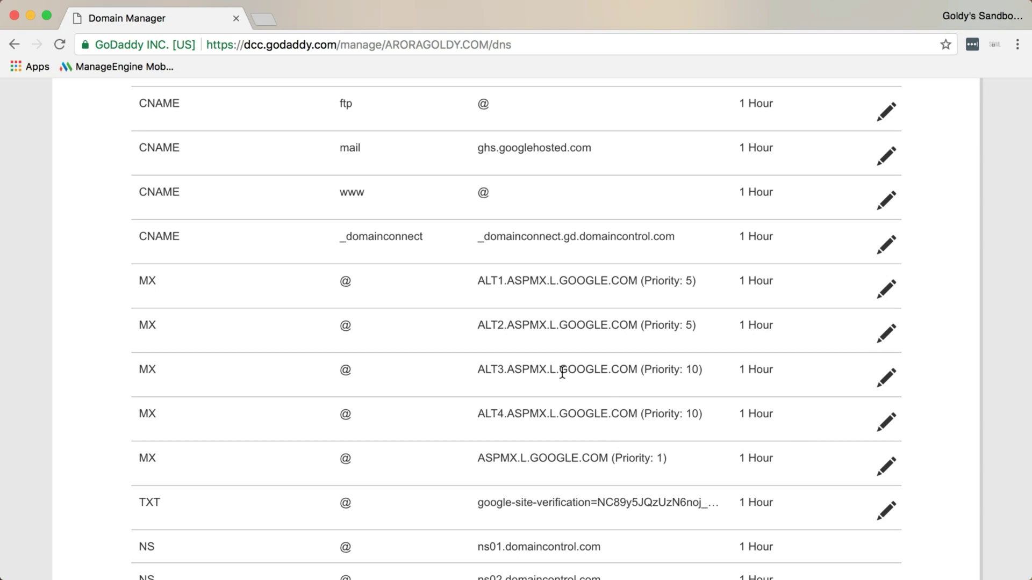
key("ctrl+Left")
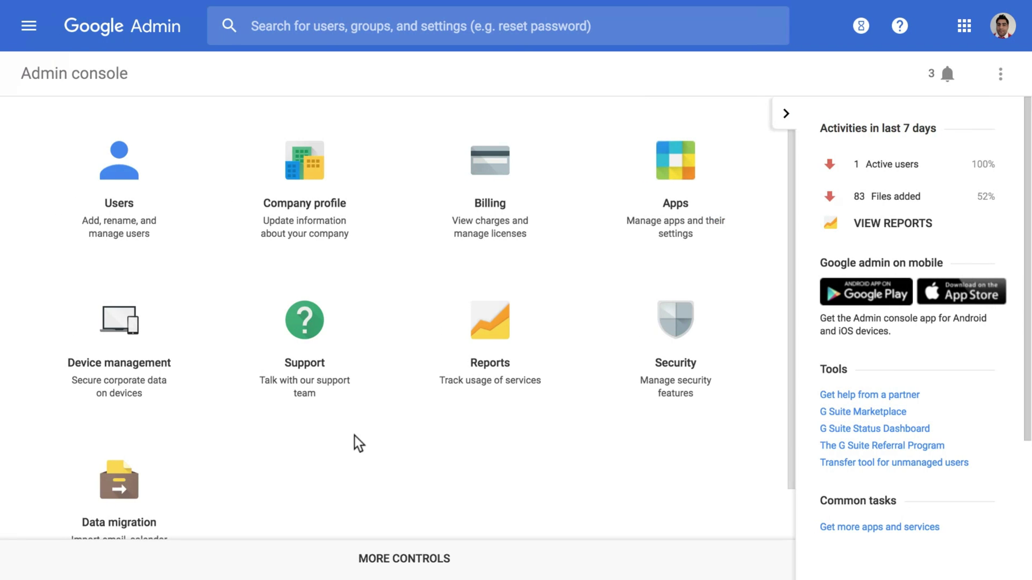
key("ctrl+Right")
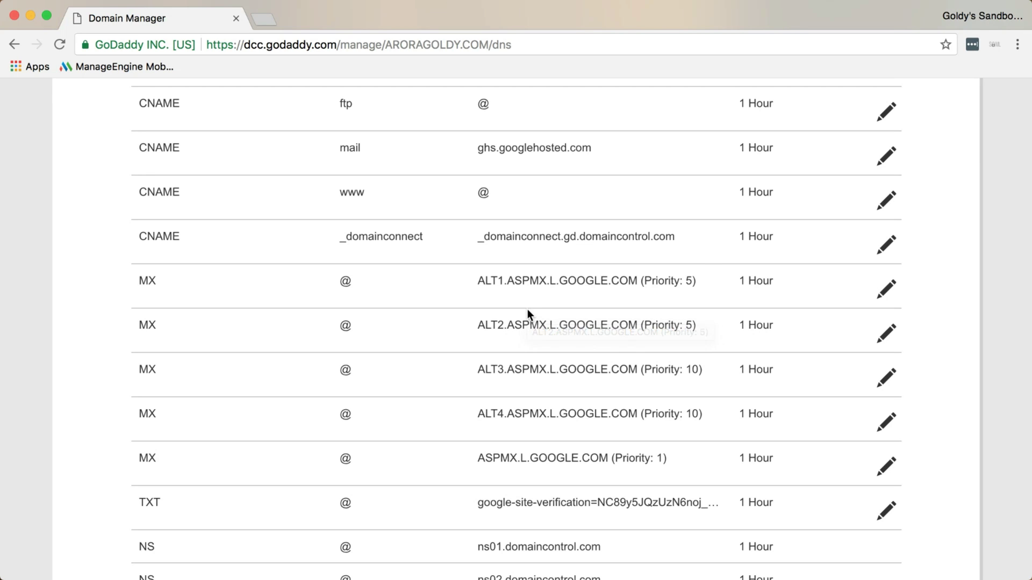
key("ctrl+Left")
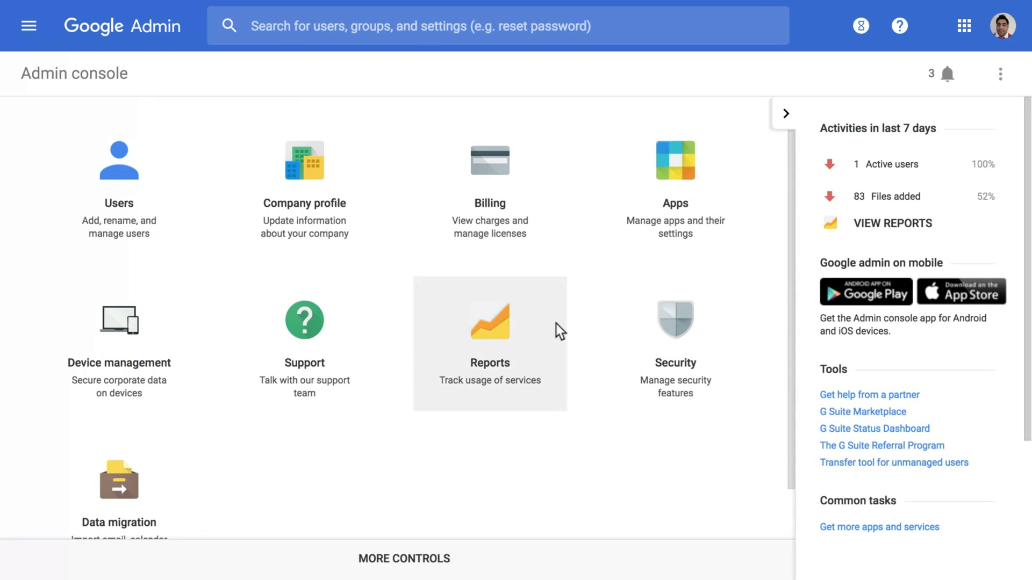
Open the admin user from Users and expand Account to reveal the email aliases
left_click(124, 192)
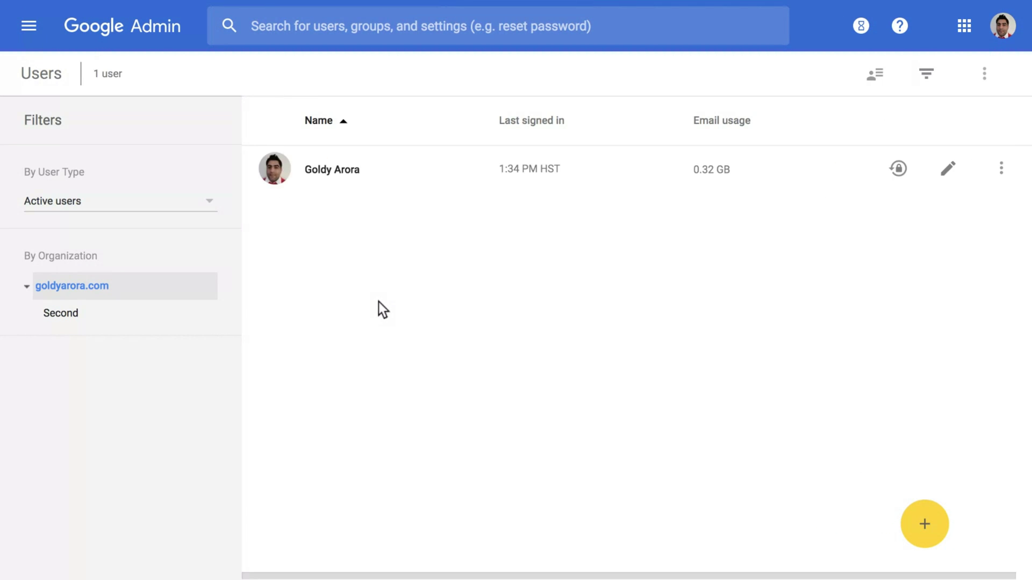
left_click(352, 175)
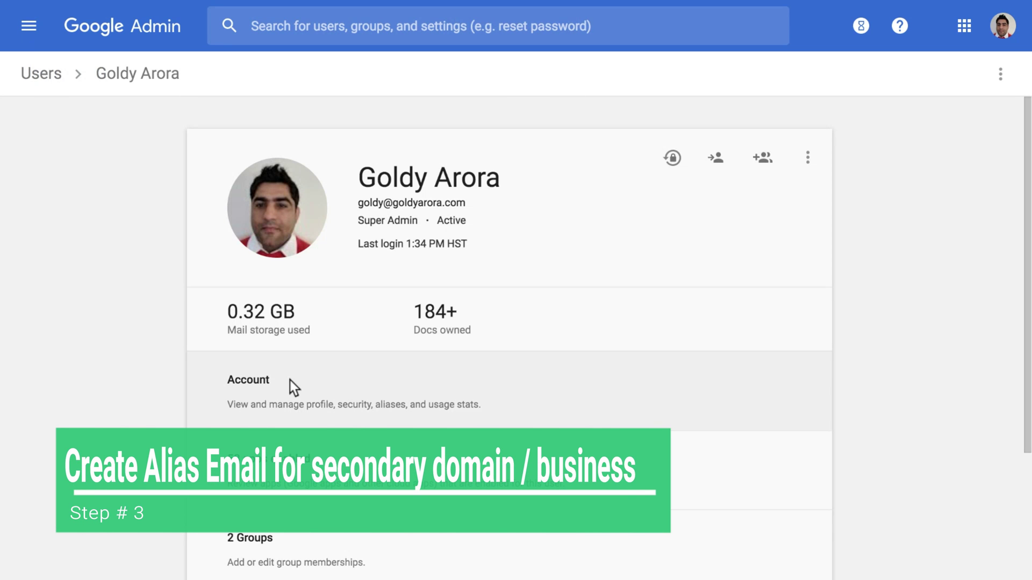
left_click(250, 400)
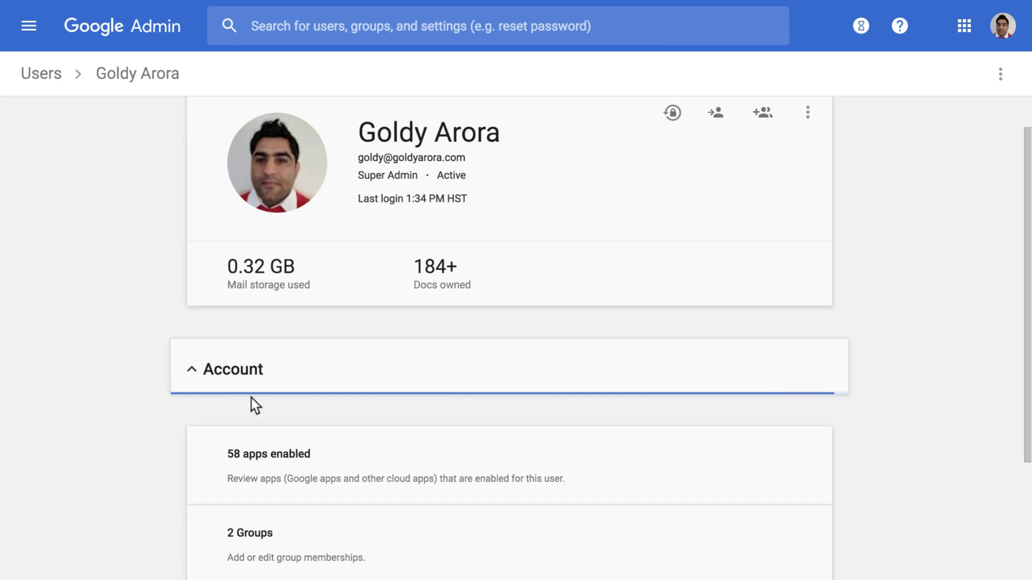
scroll(290, 488, "down", 6)
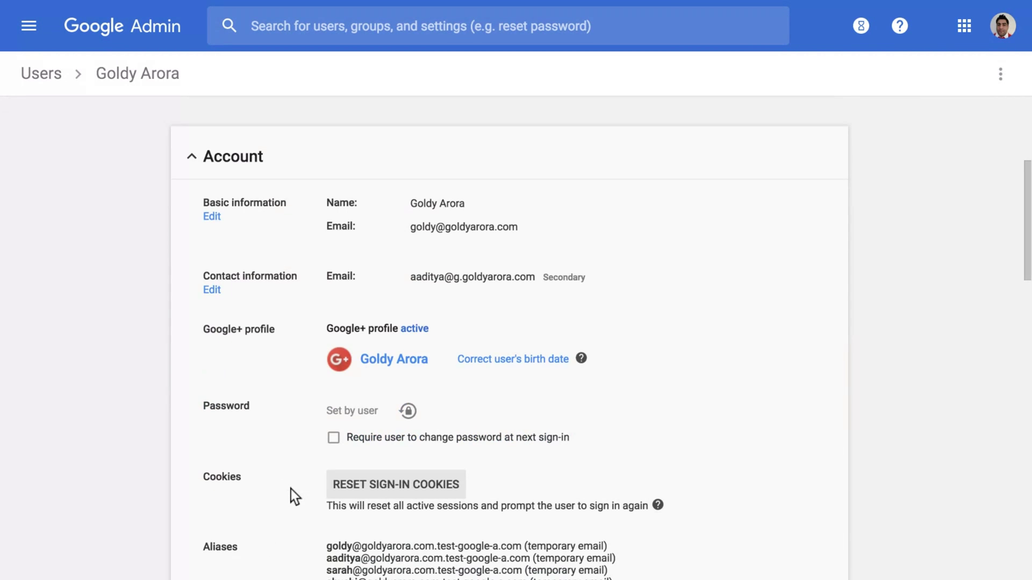
scroll(292, 489, "down", 8)
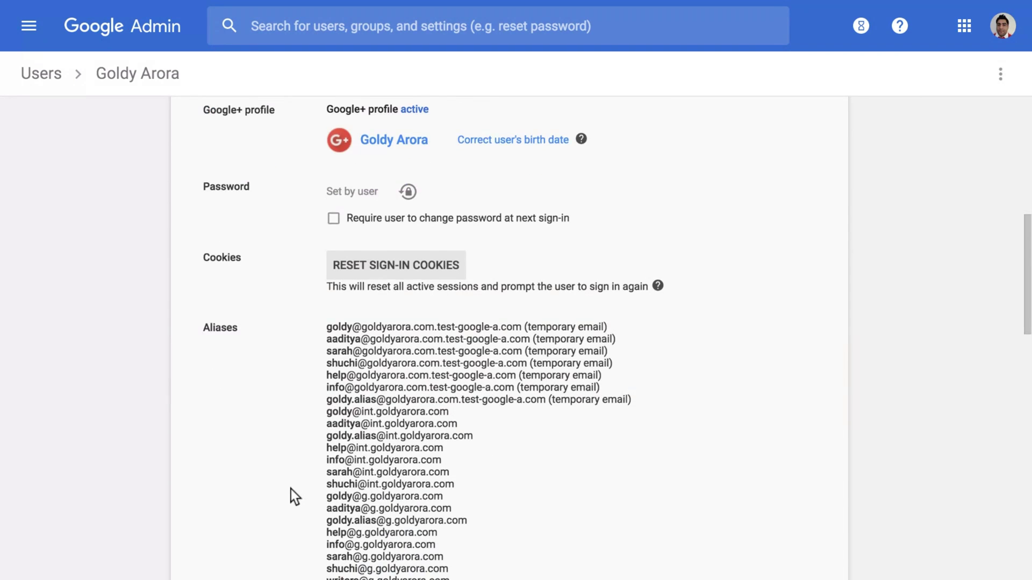
scroll(292, 489, "down", 3)
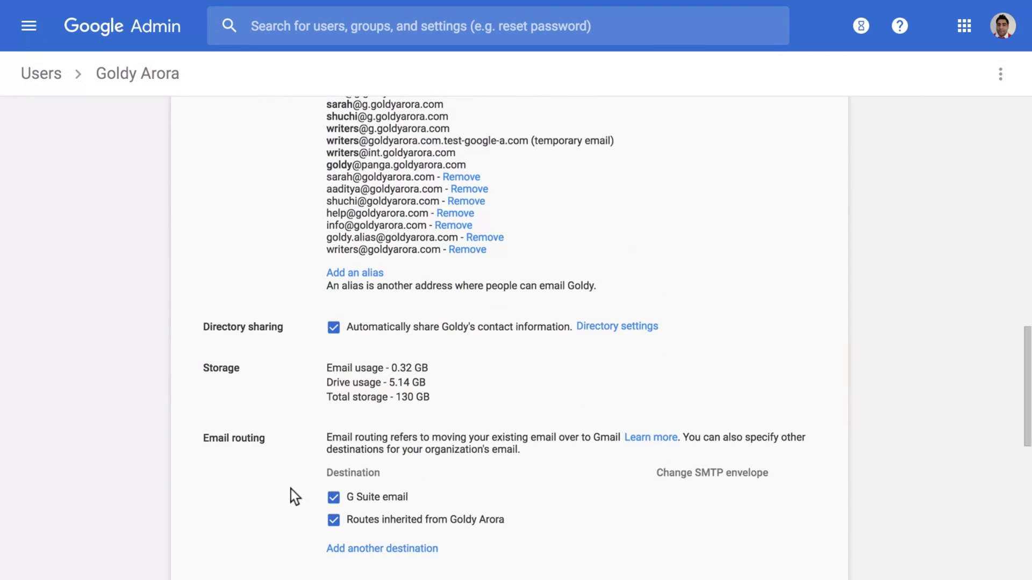
Add a new email alias on the aroragoldy.com domain and save it
left_click(363, 263)
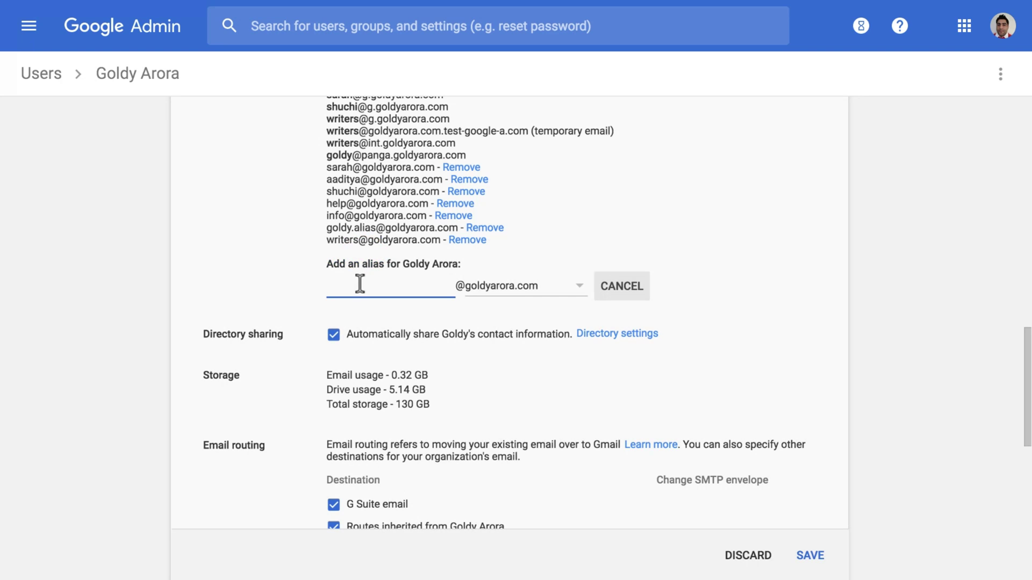
left_click(523, 285)
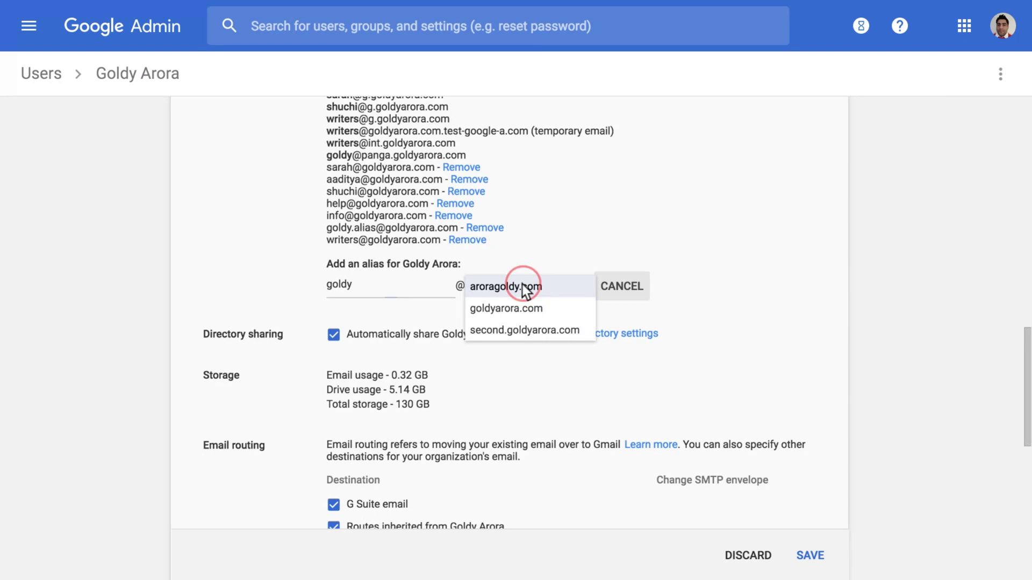
left_click(490, 291)
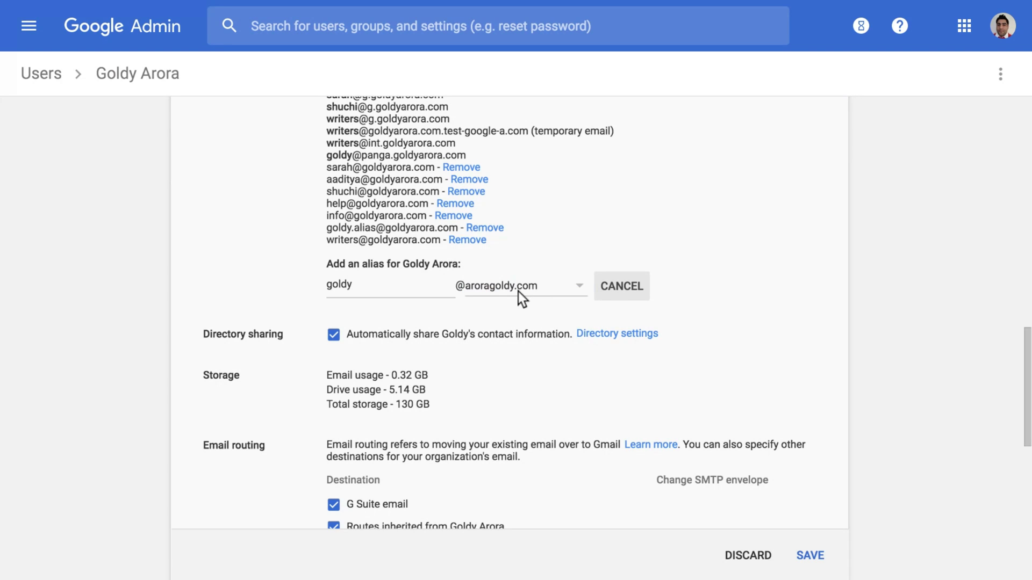
left_click(806, 556)
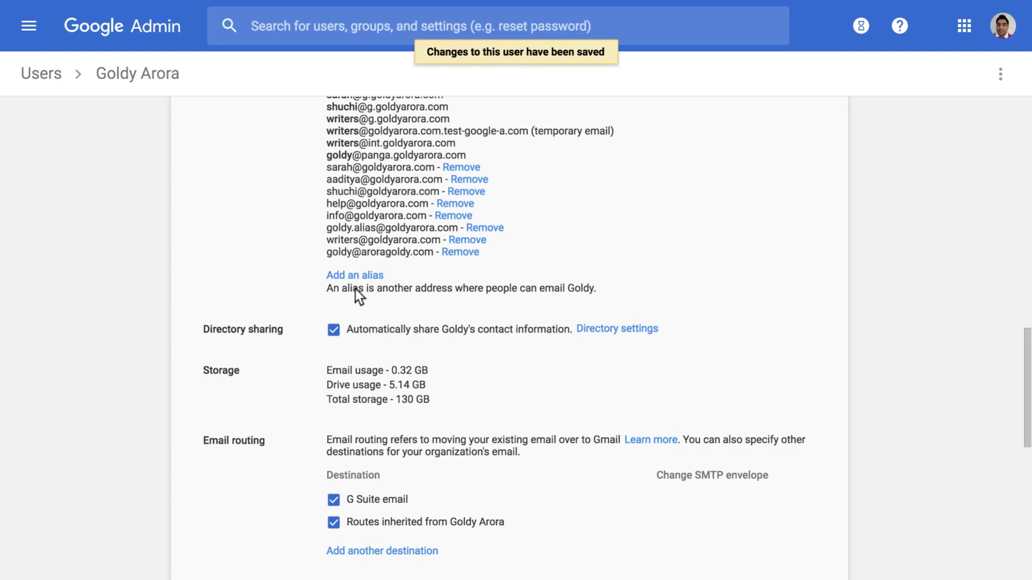
Copy the newly added alias address and bring up the Google apps list
left_click_drag(337, 254, 420, 253)
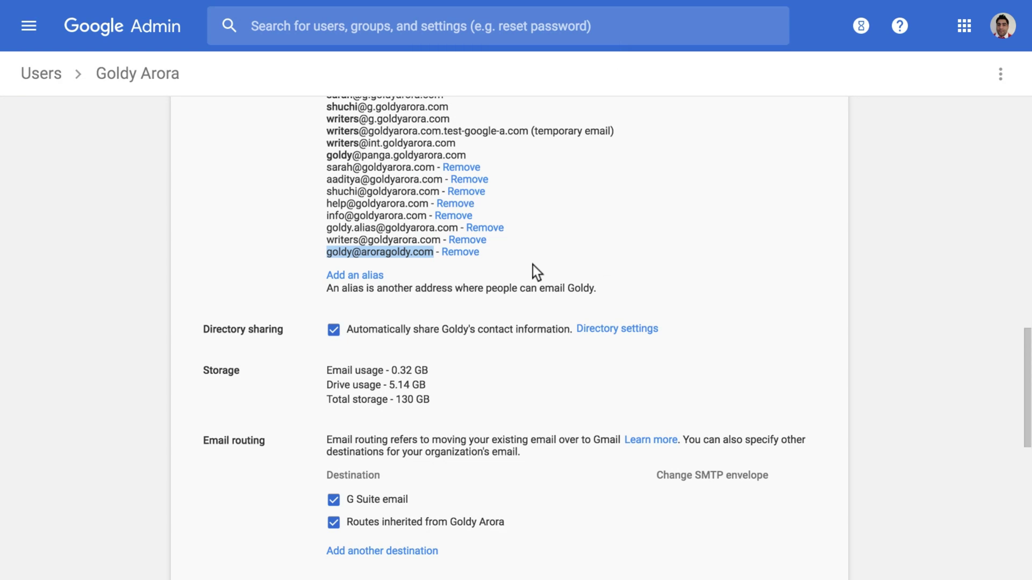
scroll(509, 266, "up", 1)
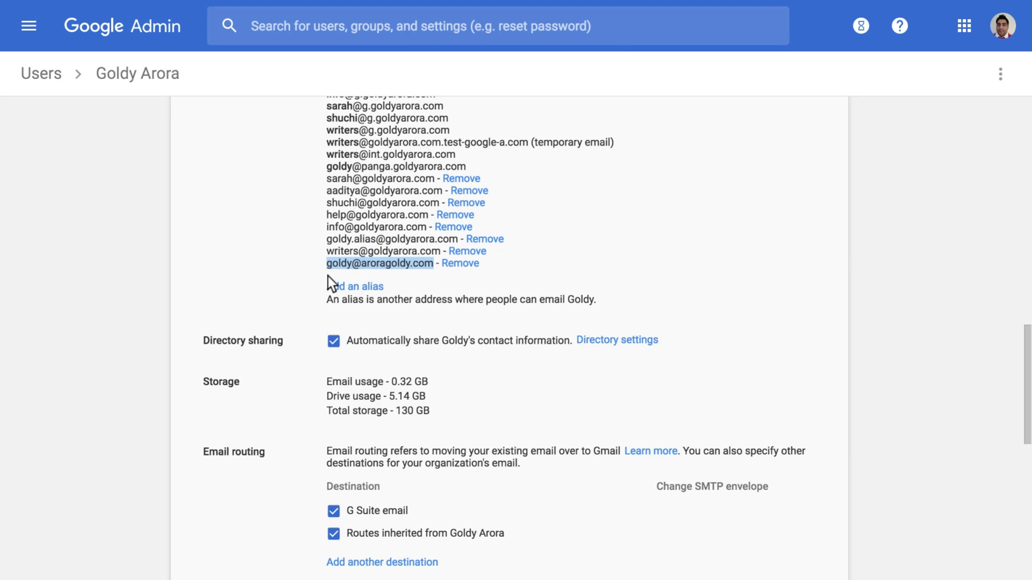
right_click(362, 263)
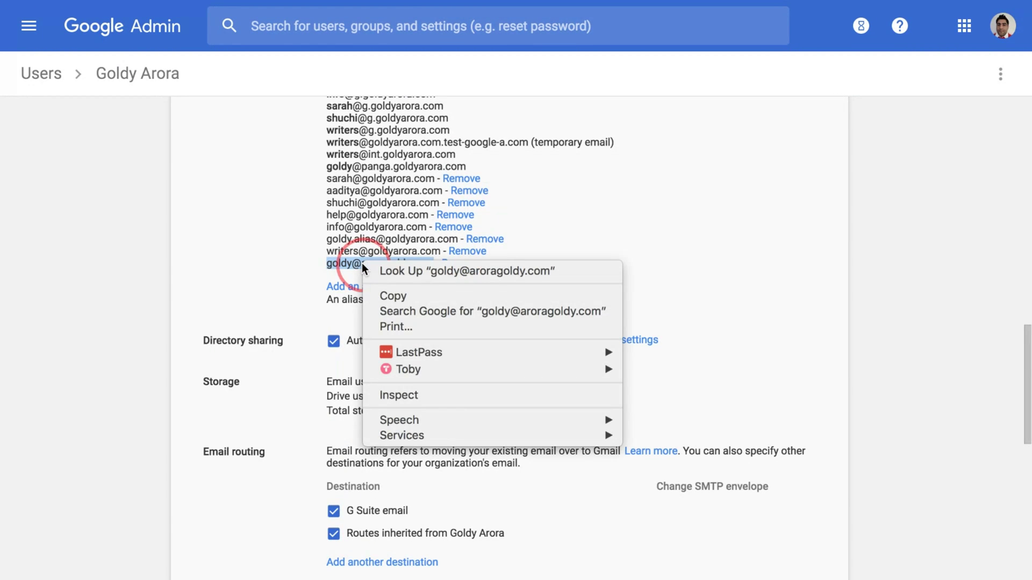
left_click(385, 295)
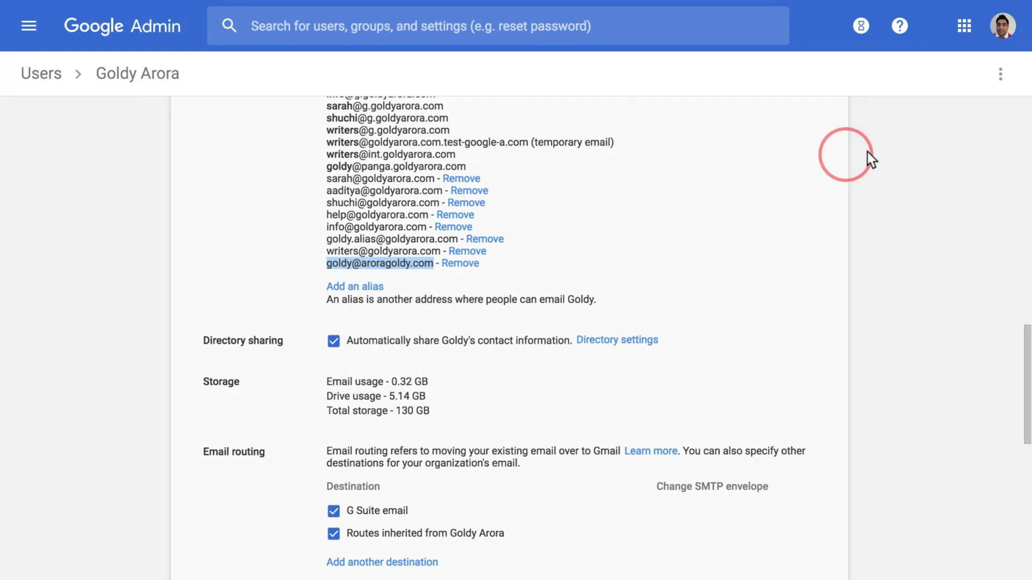
left_click(966, 27)
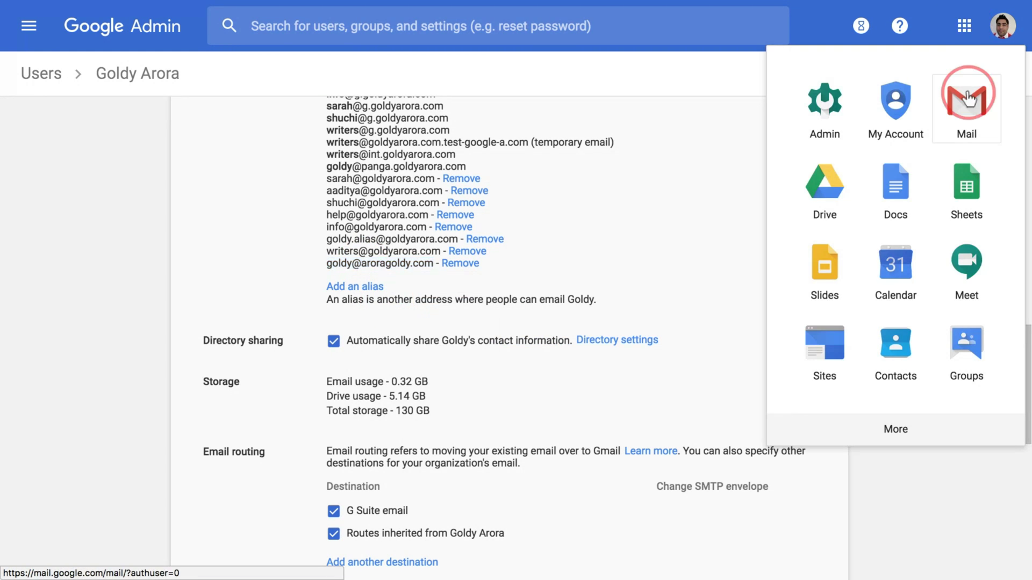
From Mail, go to Gmail's Accounts settings and start adding another send-as address
left_click(966, 105)
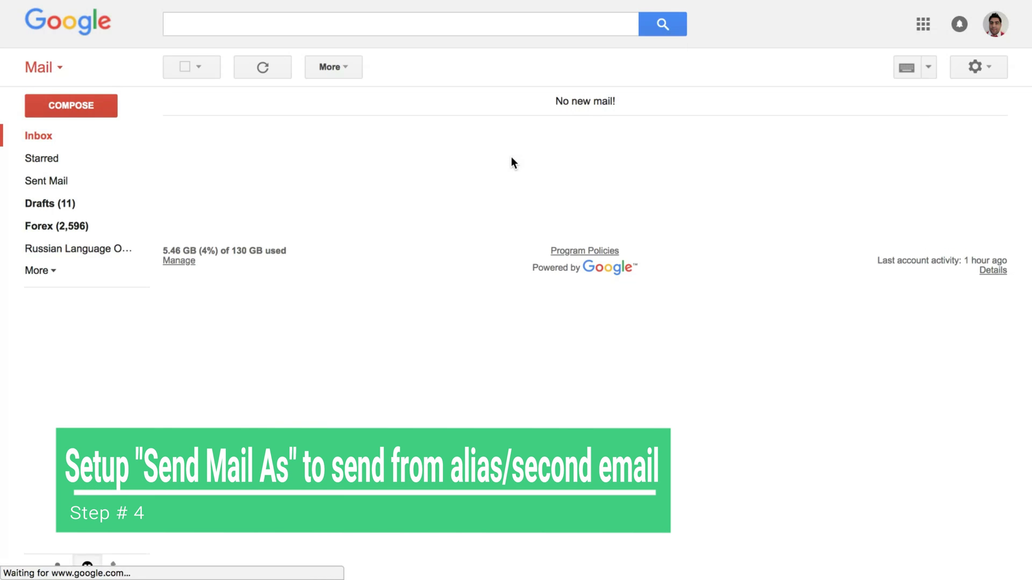
left_click(1001, 67)
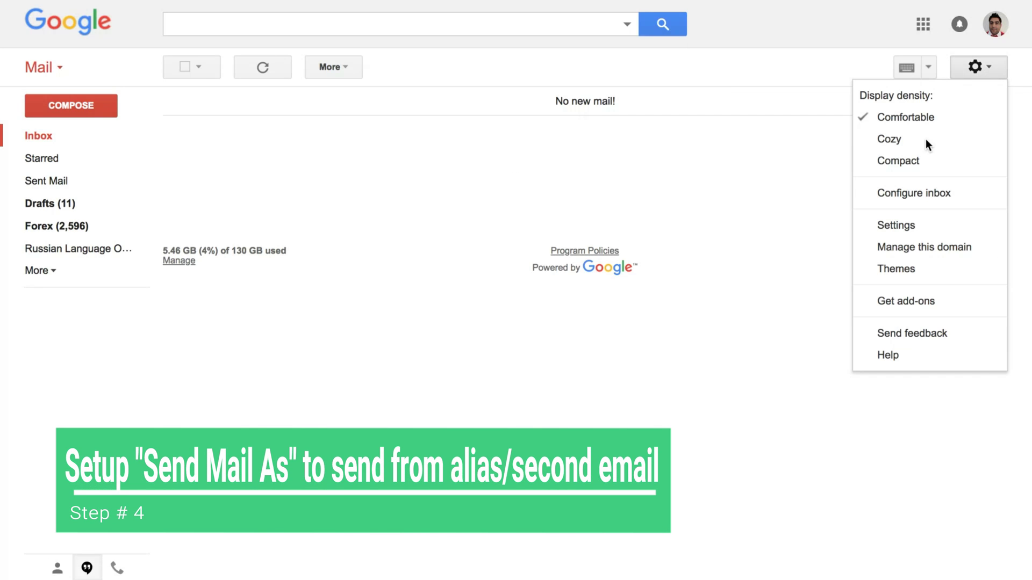
left_click(904, 235)
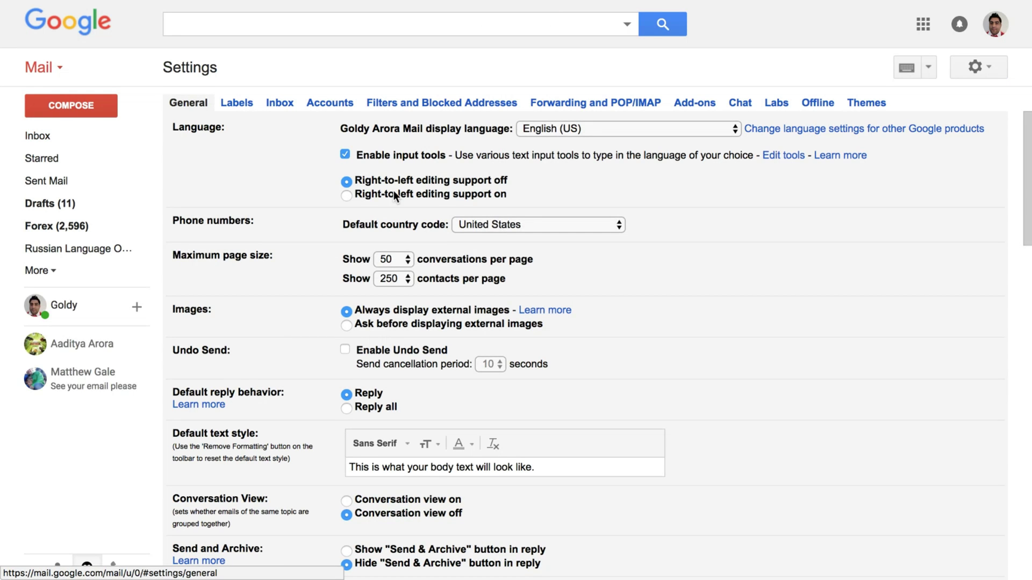
left_click(328, 106)
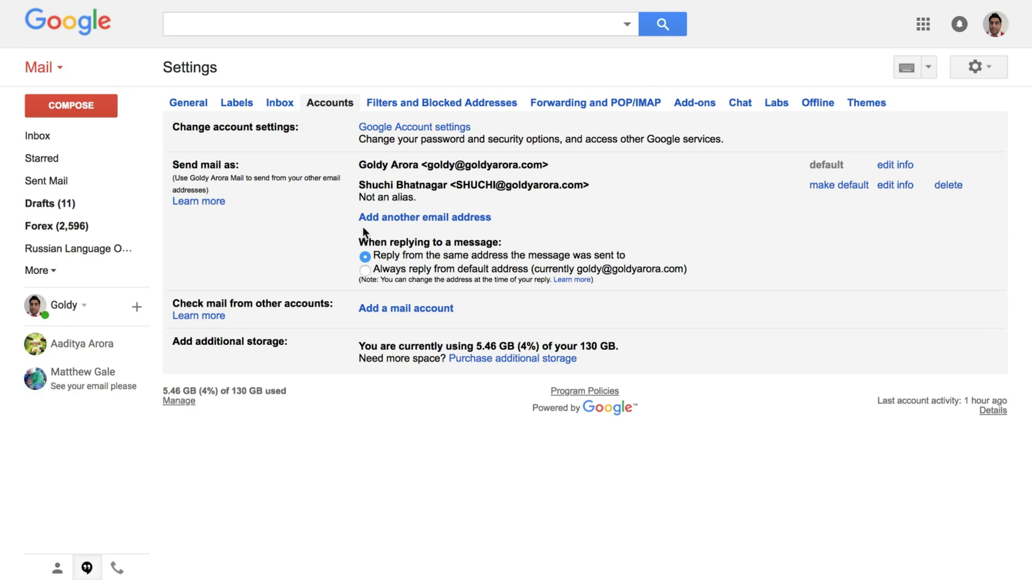
left_click(421, 218)
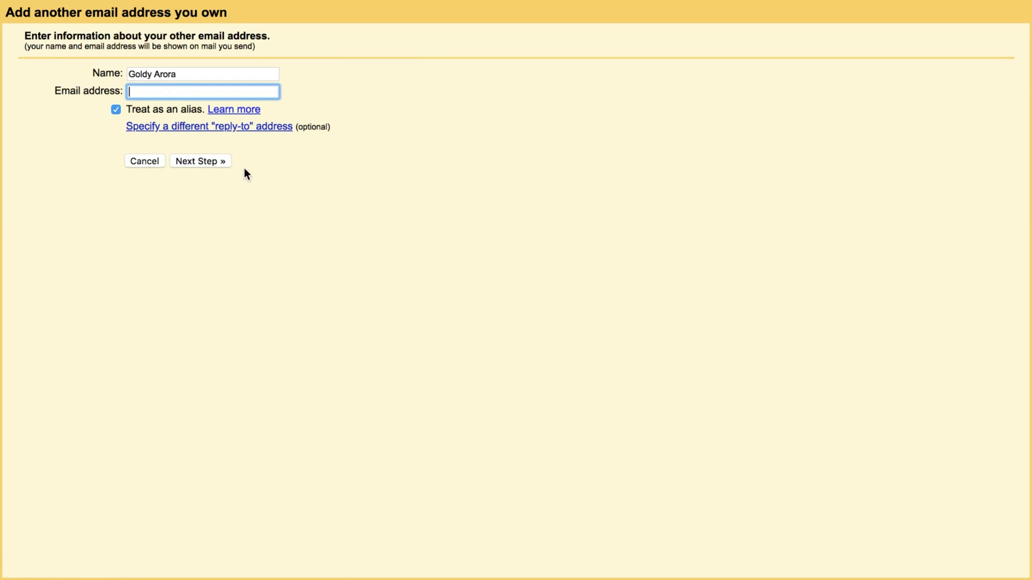
Paste the copied alias address into Email address and check the sender name
right_click(185, 93)
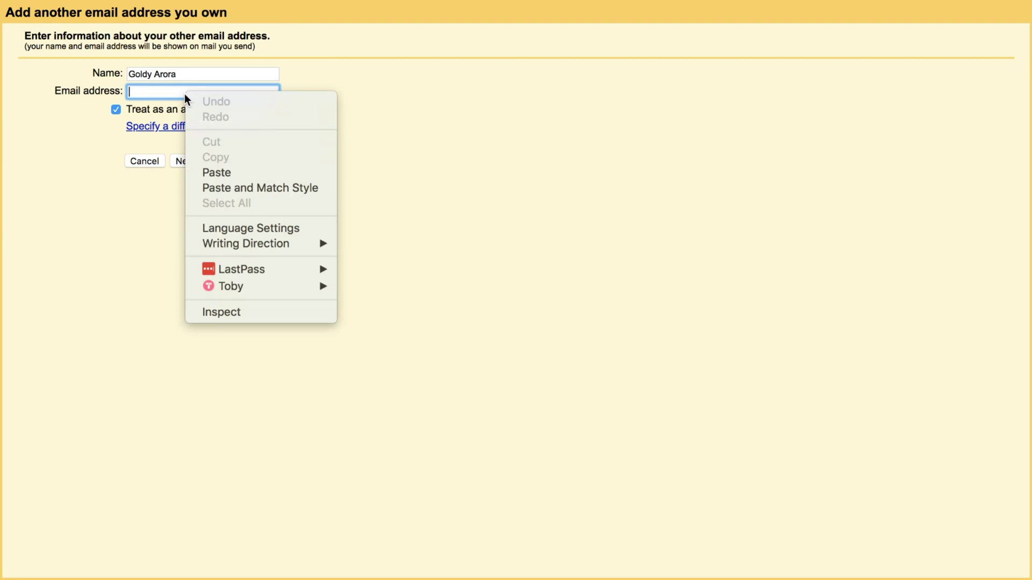
left_click(228, 172)
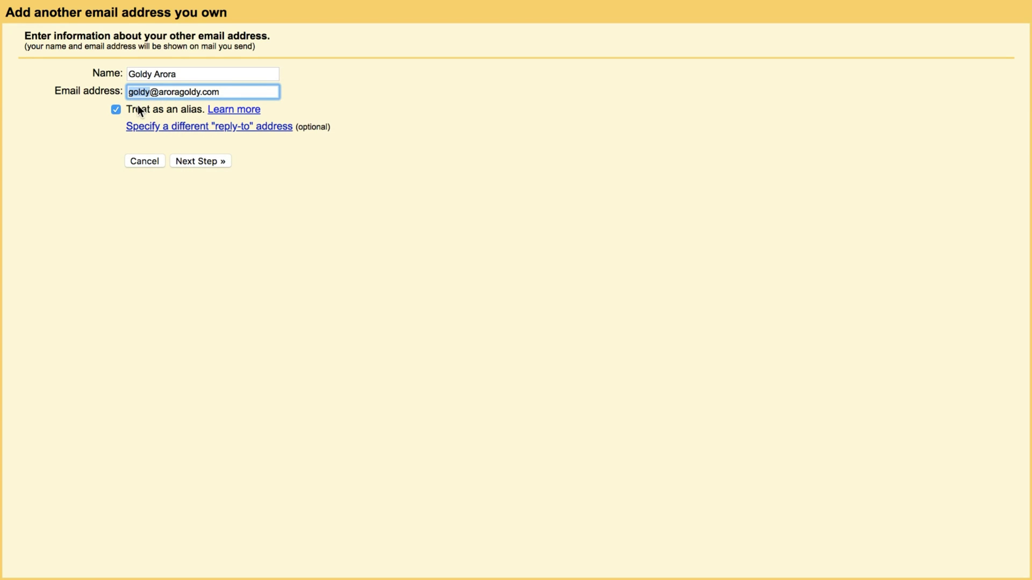
left_click(223, 92)
double_click(150, 92)
left_click(194, 75)
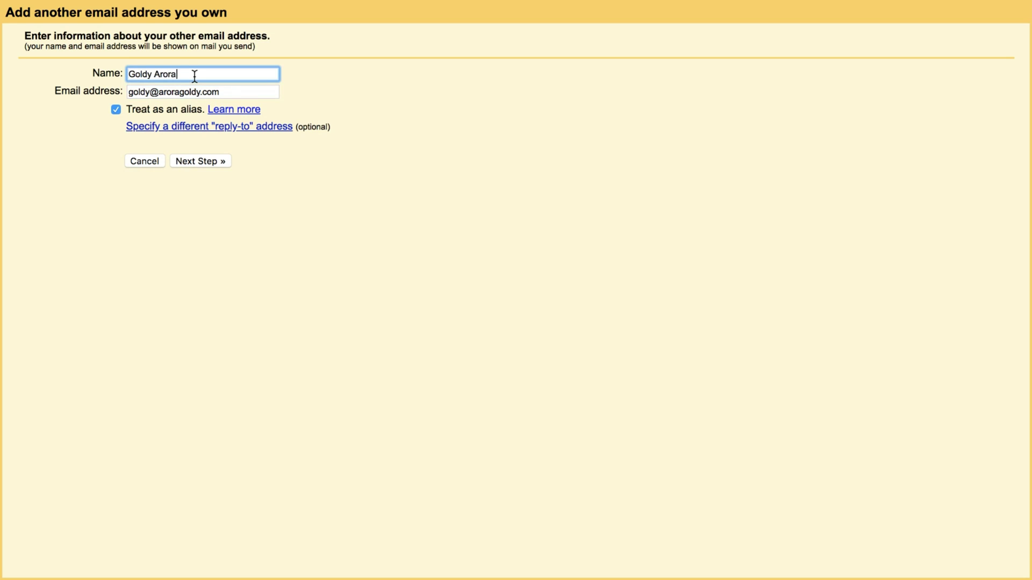
triple_click(195, 75)
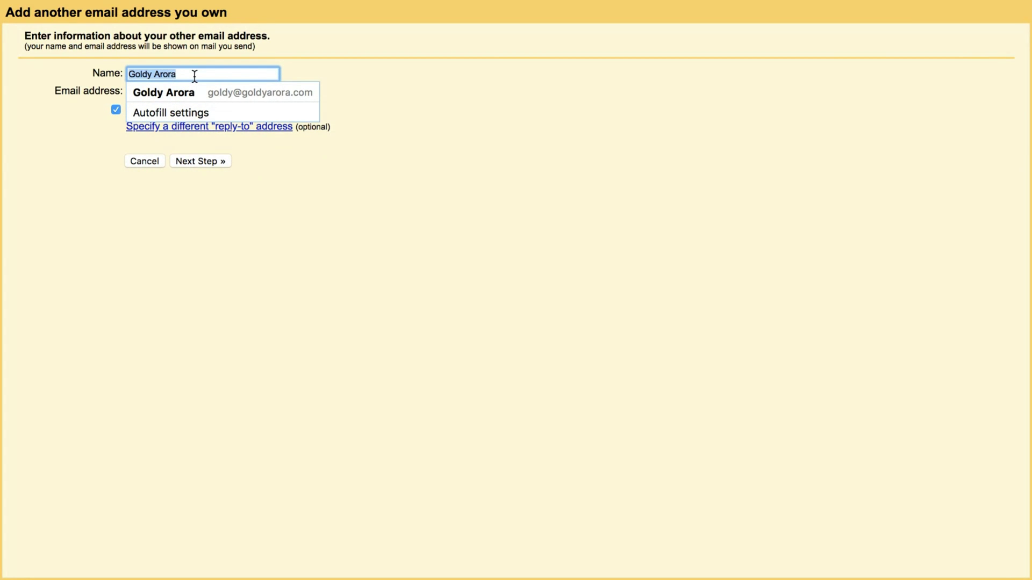
left_click(335, 69)
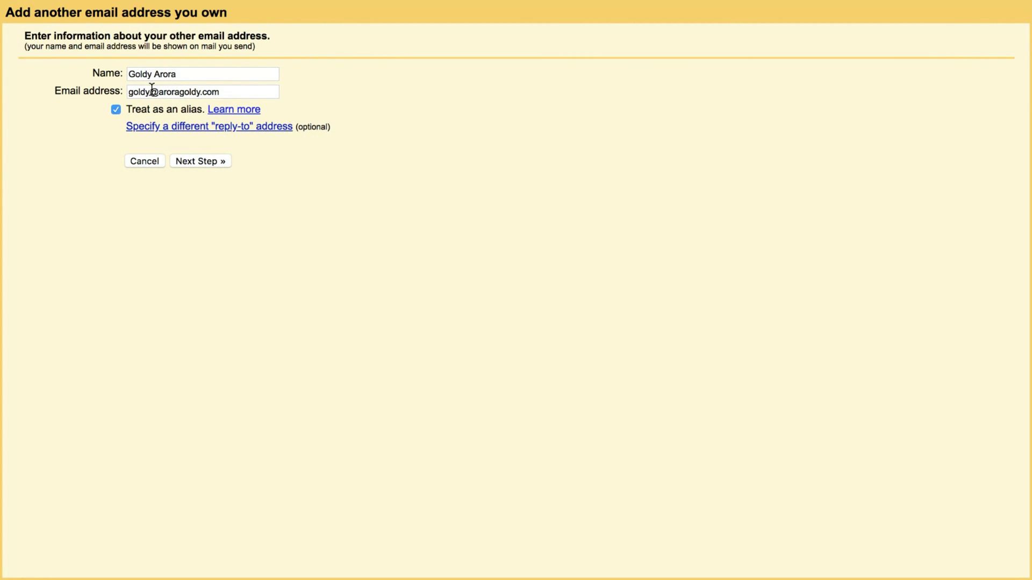
left_click(127, 92)
left_click_drag(128, 90, 138, 88)
left_click(190, 72)
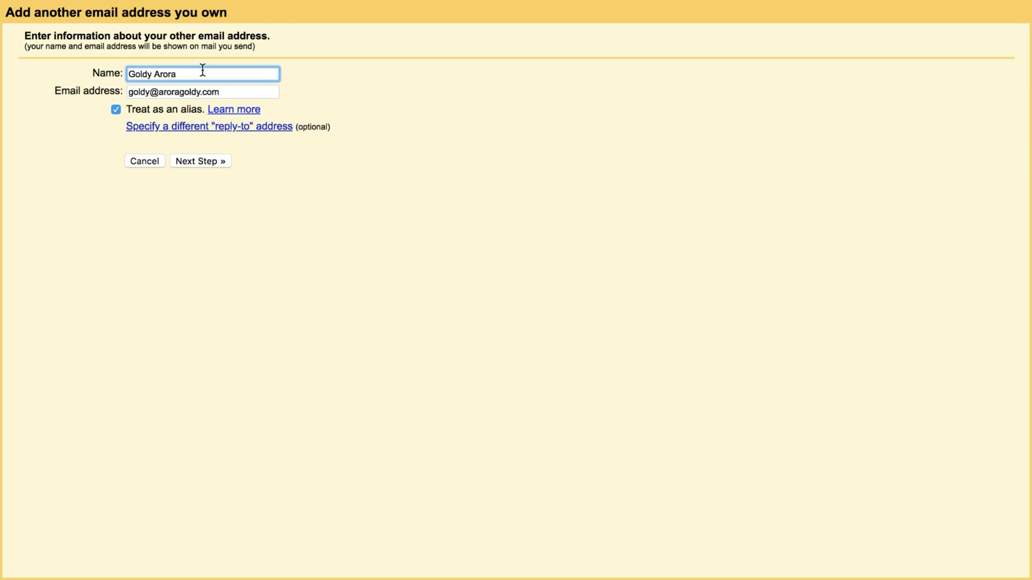
Untick Treat as an alias, proceed, and send the verification email
left_click(117, 111)
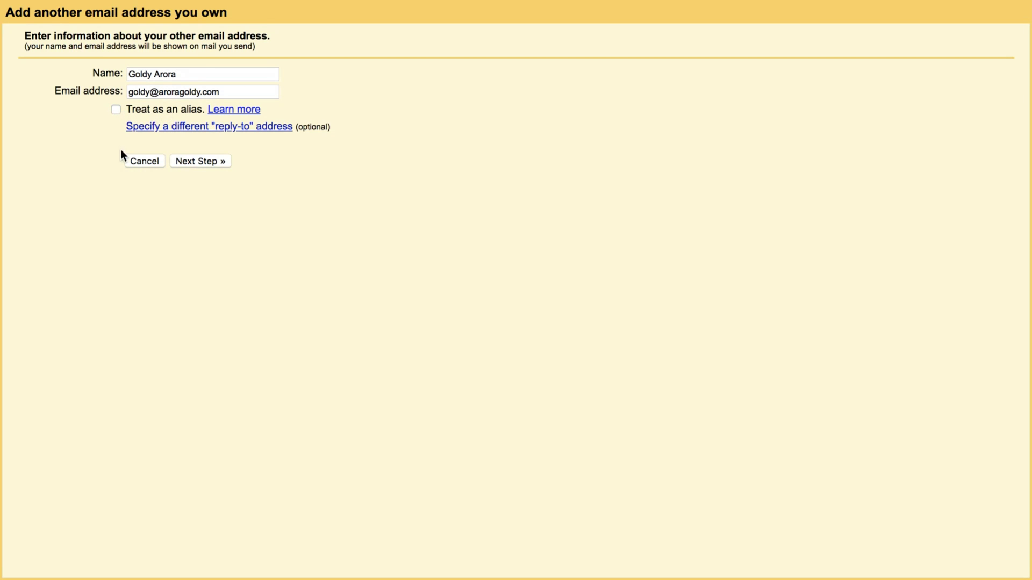
left_click(218, 163)
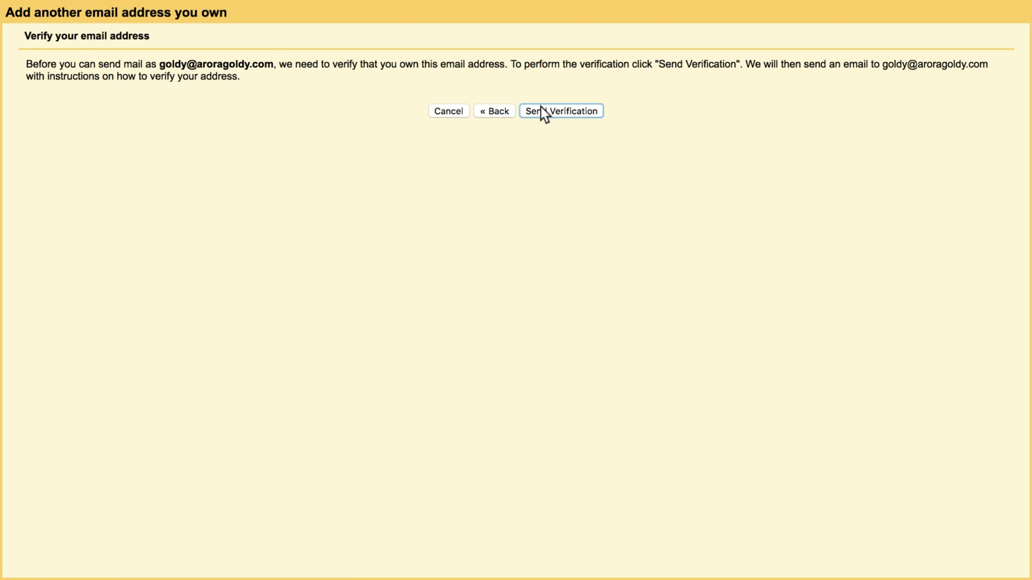
left_click(546, 114)
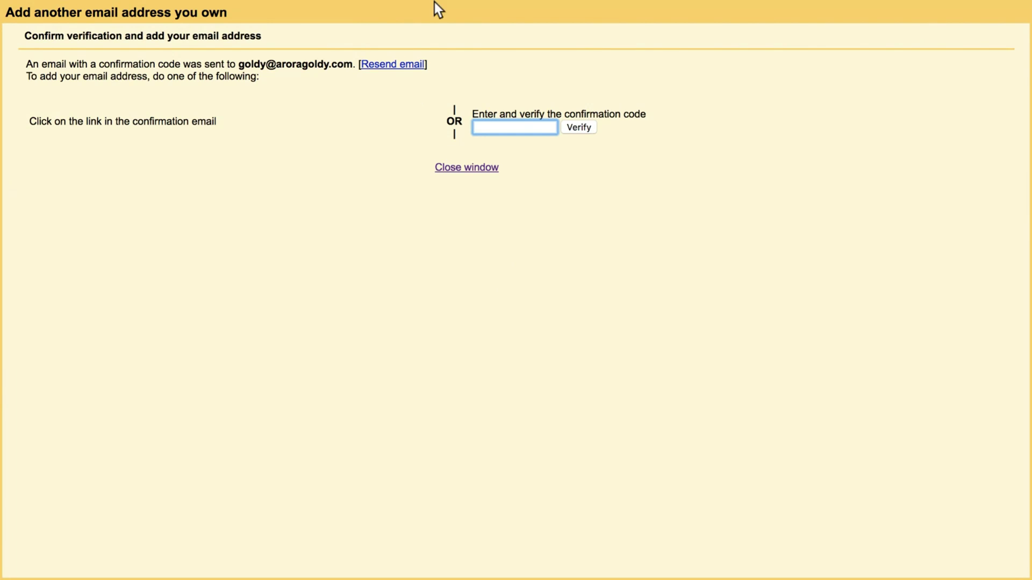
Refresh the inbox and open the newly arrived confirmation email
mouse_move(434, 5)
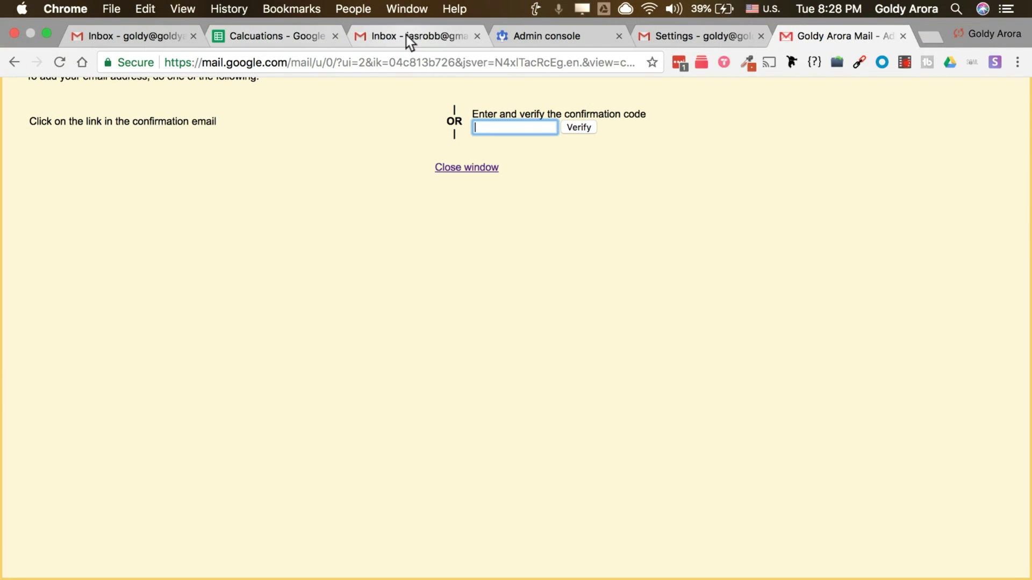
left_click(682, 35)
left_click(62, 138)
left_click(264, 68)
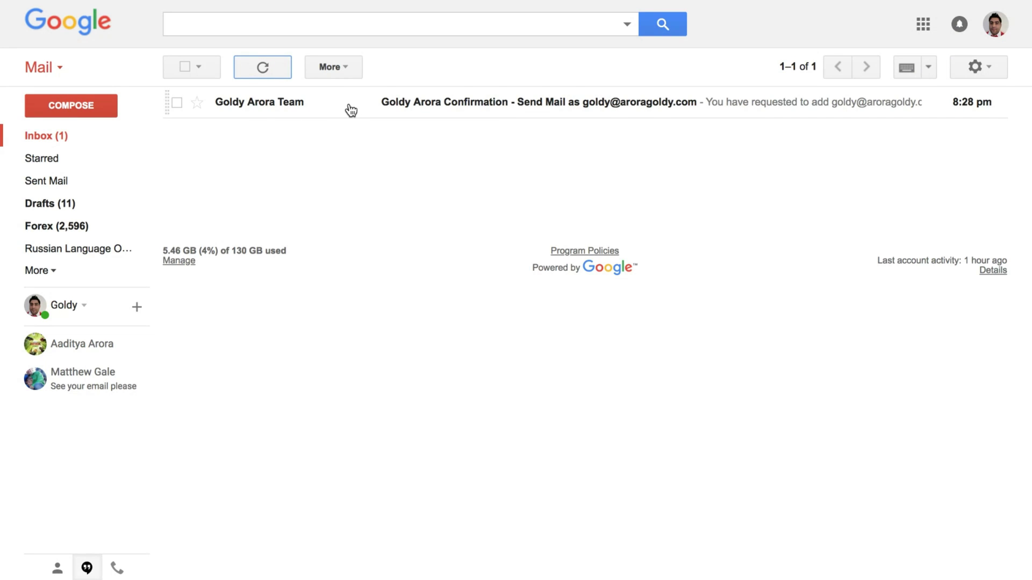
left_click(348, 108)
Copy the confirmation code and delete the confirmation email
left_click_drag(296, 190, 347, 191)
right_click(348, 192)
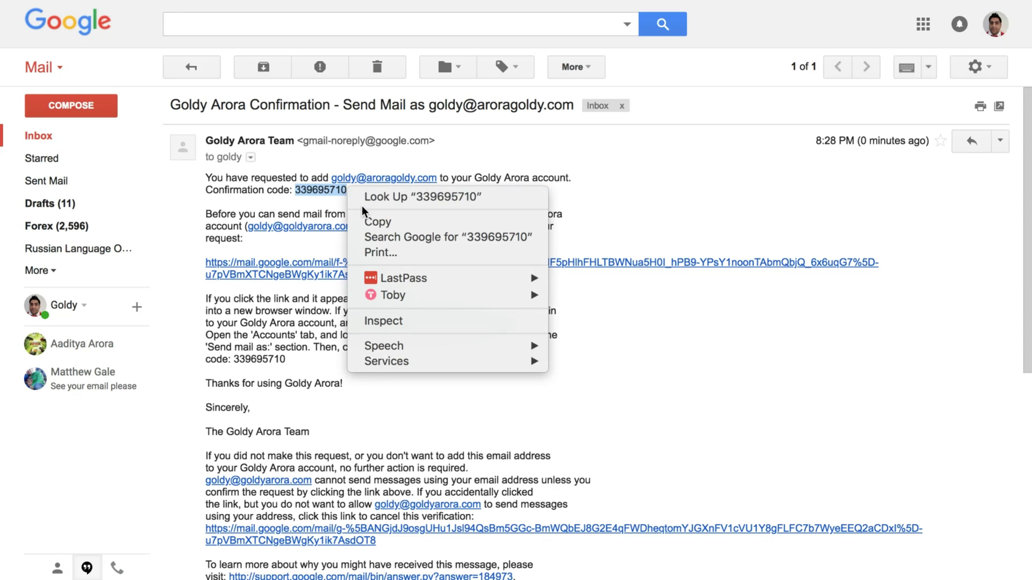
left_click(368, 222)
left_click(373, 75)
Paste the code into the confirmation-code popup and verify it
key("ctrl+Up")
left_click(373, 76)
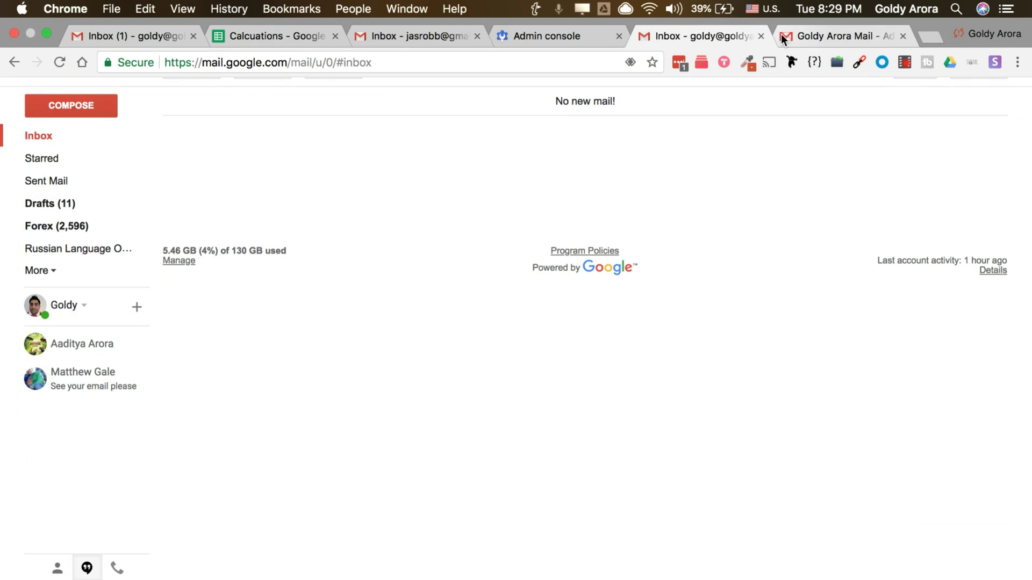
left_click(783, 39)
left_click(527, 93)
right_click(502, 129)
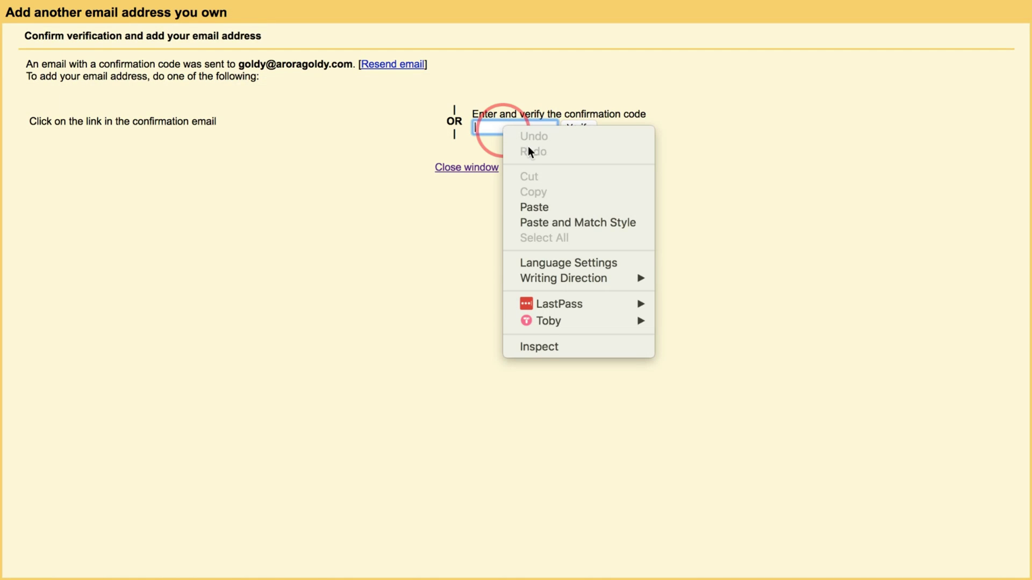
left_click(539, 206)
left_click(583, 130)
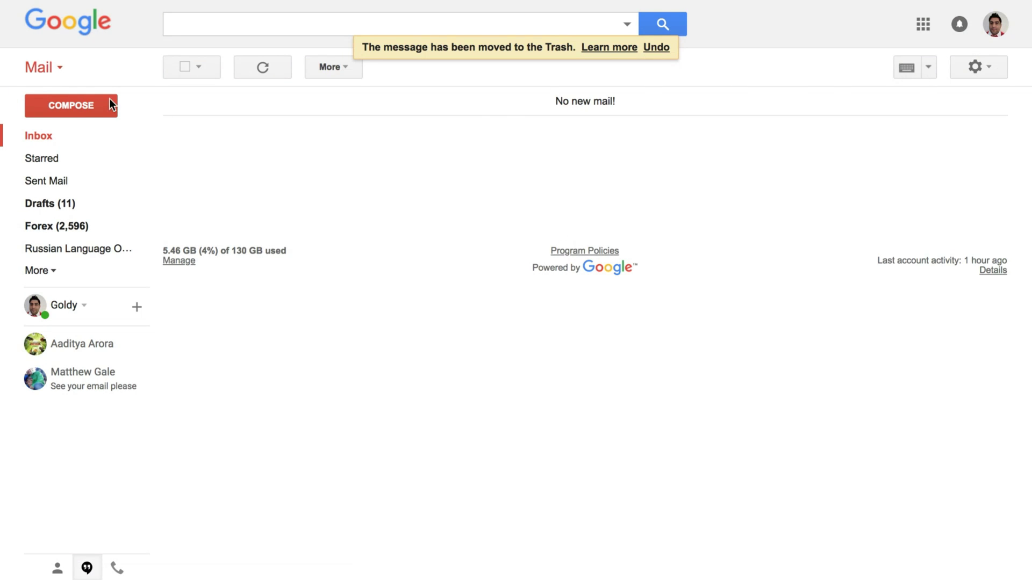
Start a new message, check the new aroragoldy.com address in the From list, then discard the draft
left_click(63, 110)
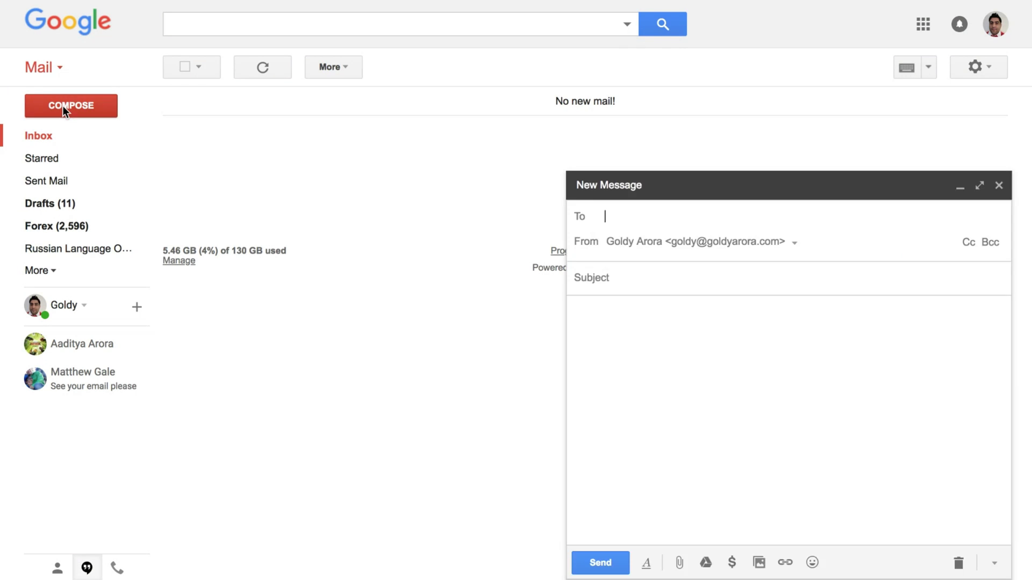
left_click(776, 247)
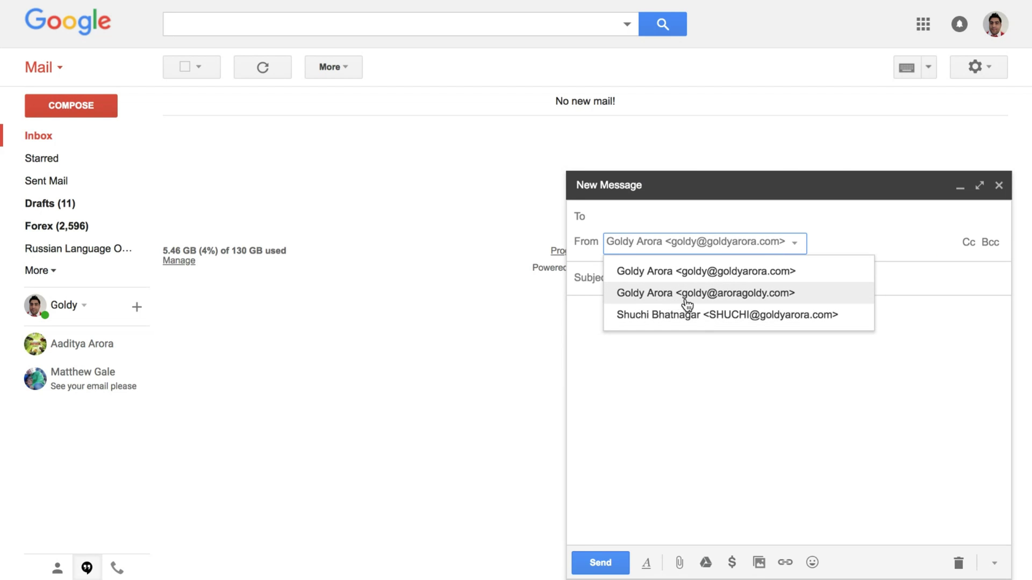
left_click(897, 225)
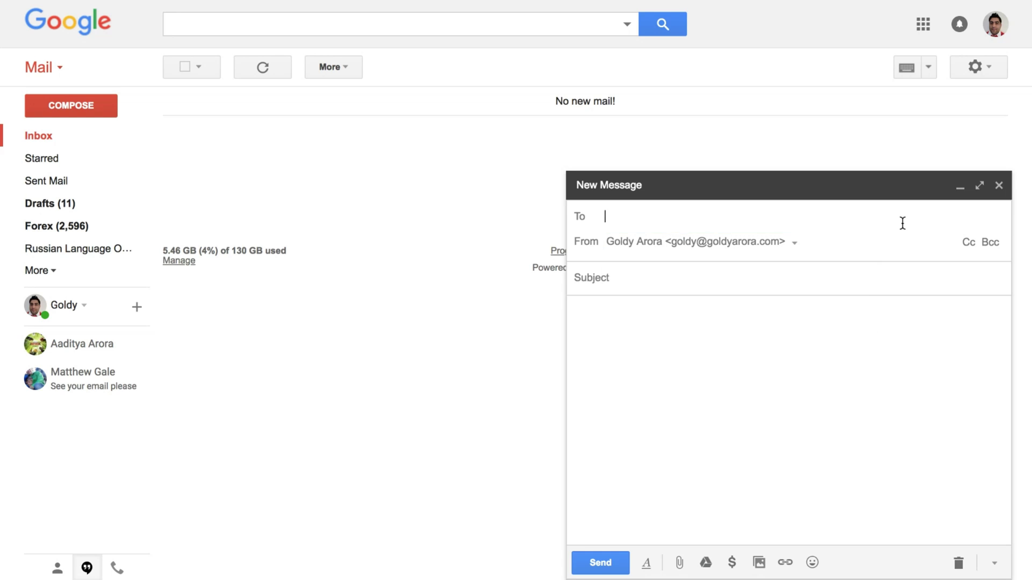
left_click(958, 563)
mouse_move(471, 5)
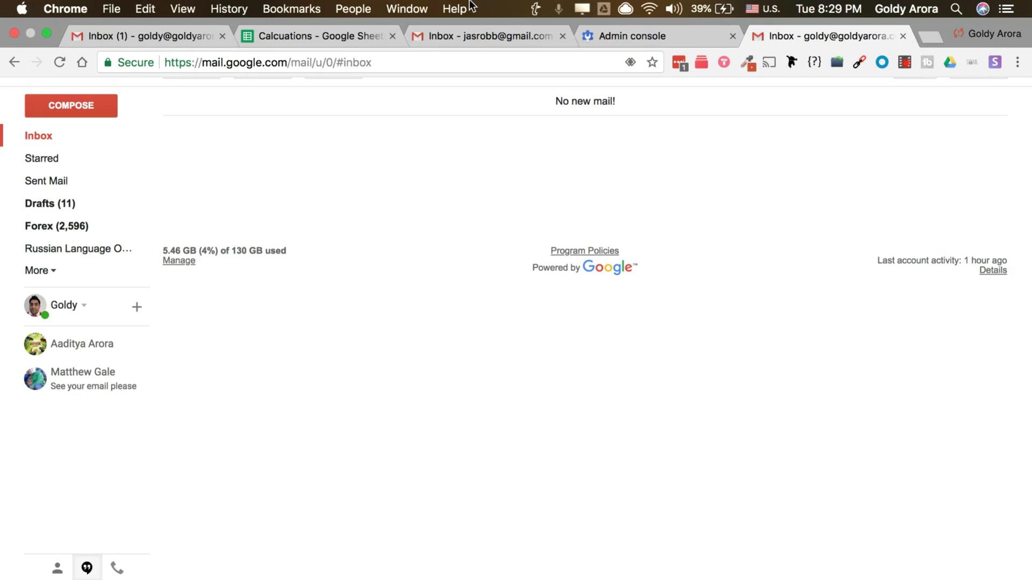
left_click(337, 38)
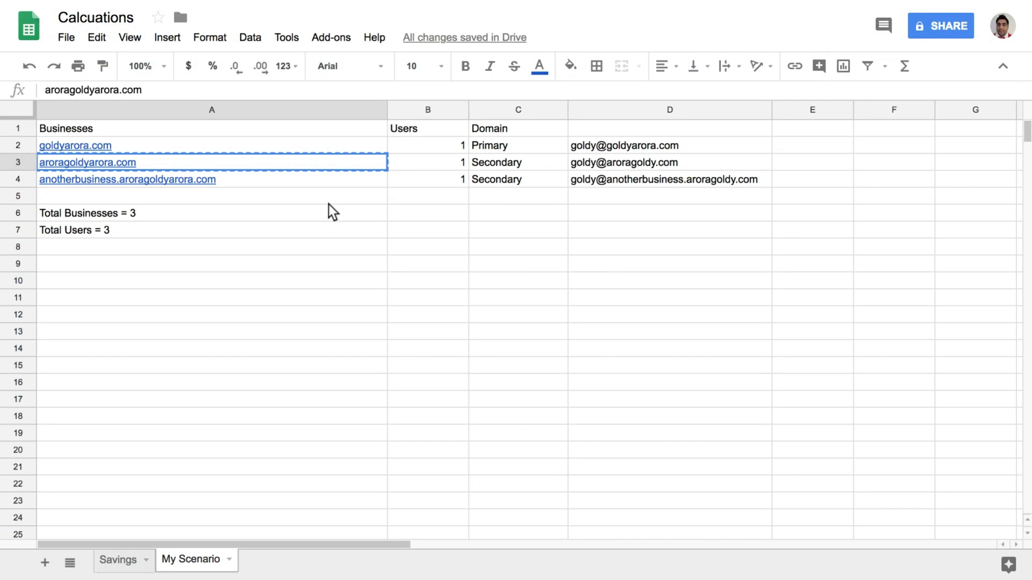
key("Right")
key("Up")
key("Left")
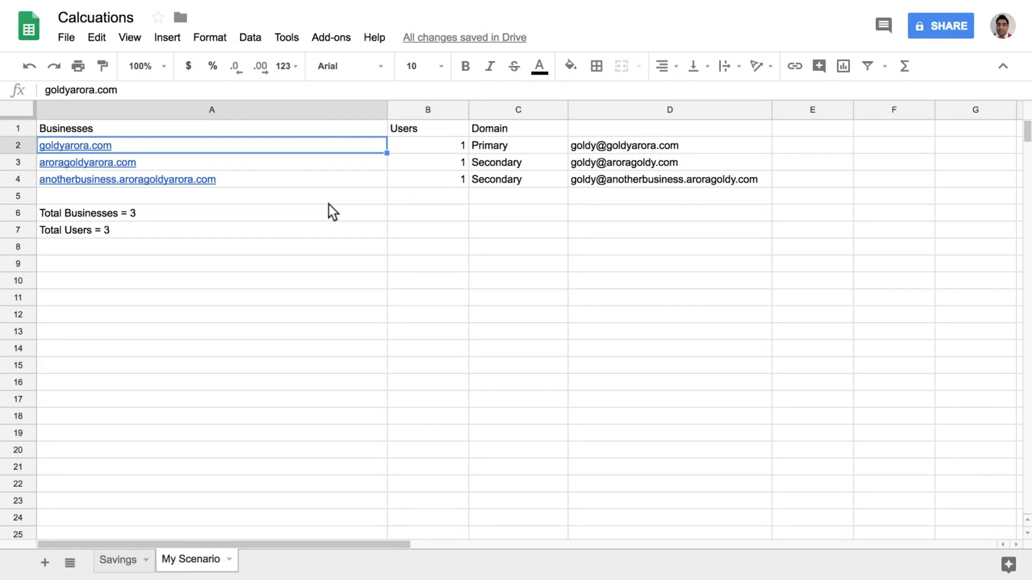
key("shift+Right")
key("Right")
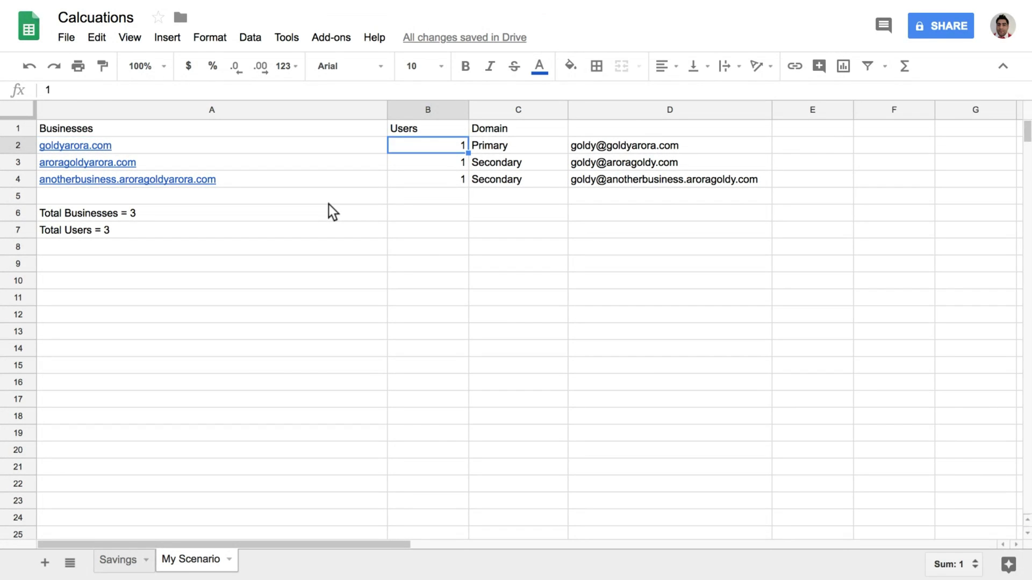
key("Right")
key("Right")
key("ctrl+b")
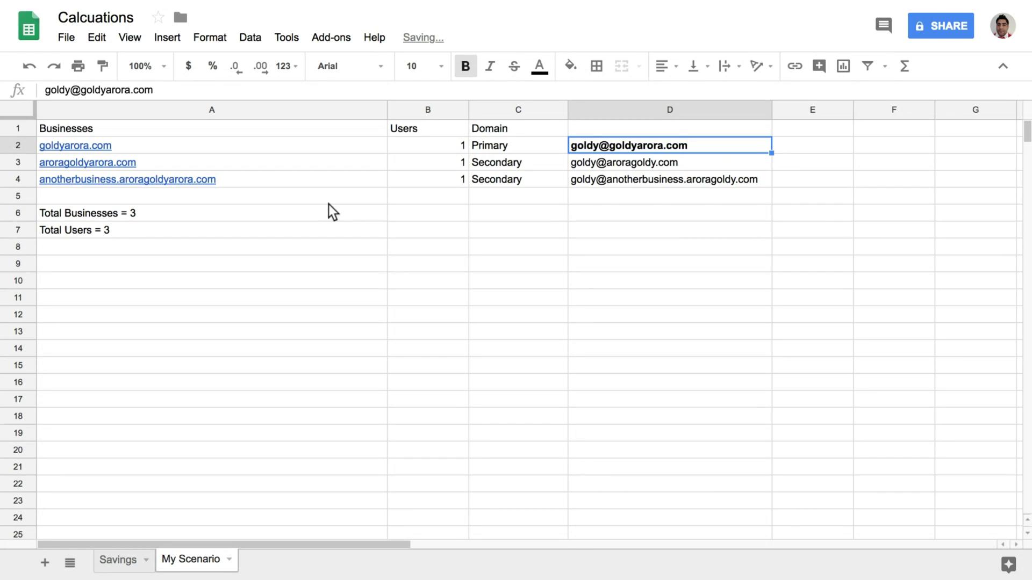
key("Down")
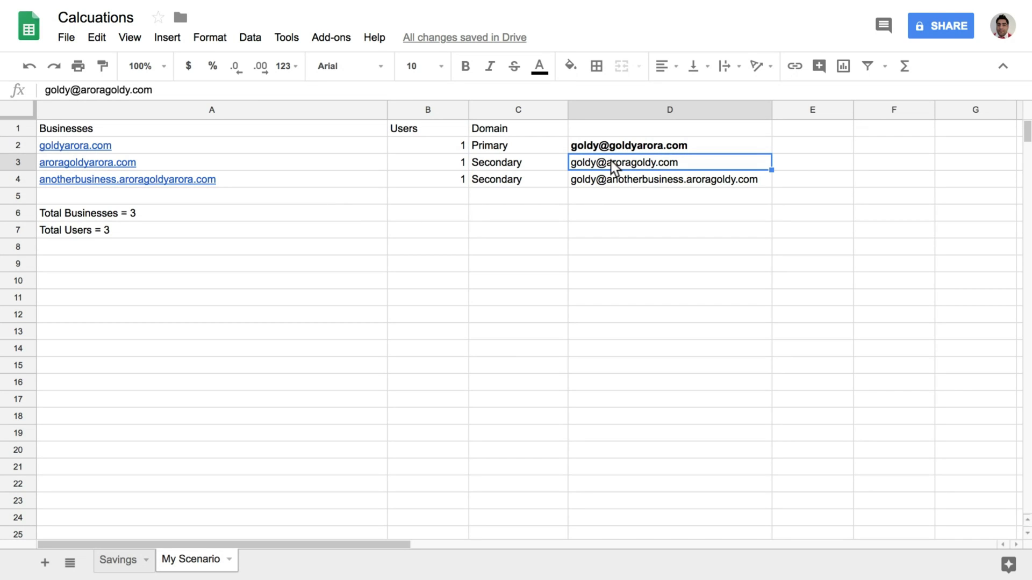
left_click(627, 144)
left_click(628, 165)
Switch to the goldyarora.com Gmail inbox
mouse_move(514, 2)
left_click(440, 37)
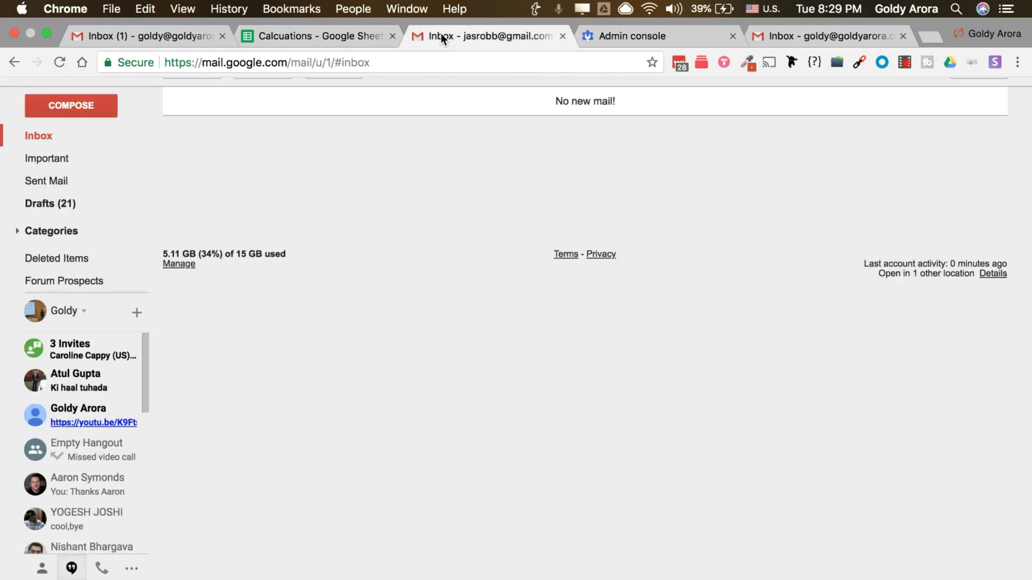
left_click(795, 34)
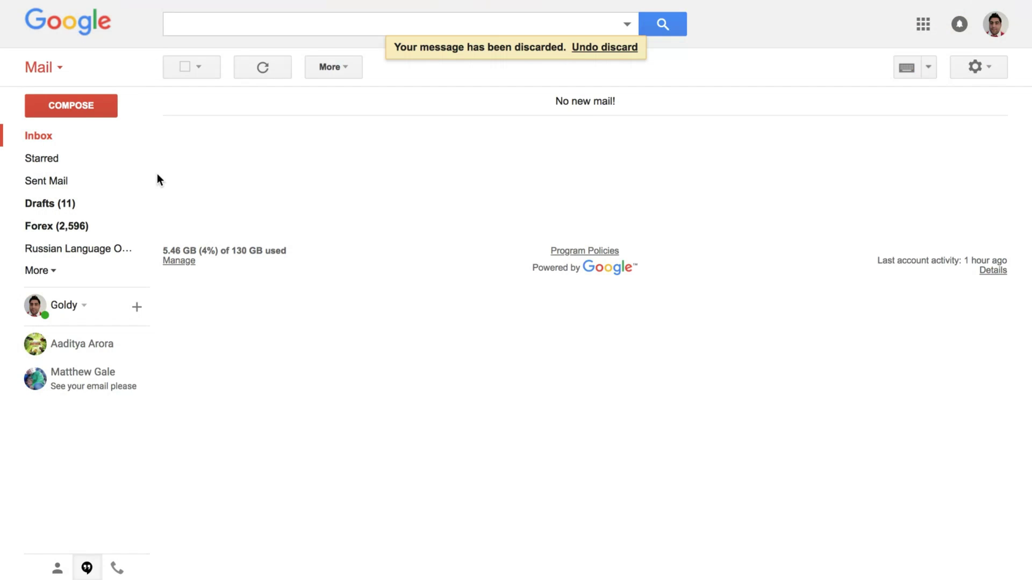
left_click(71, 105)
left_click(704, 241)
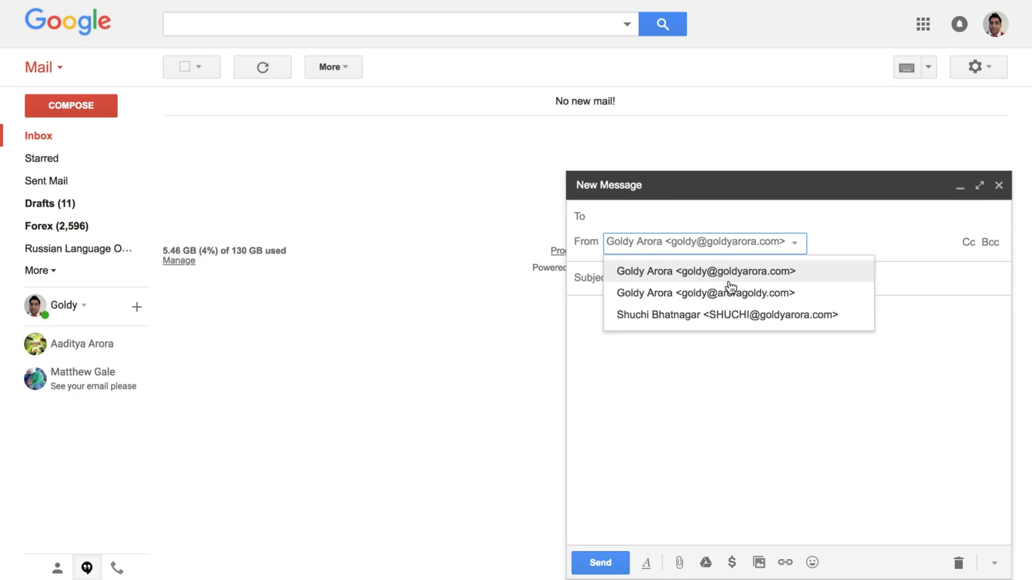
left_click(880, 234)
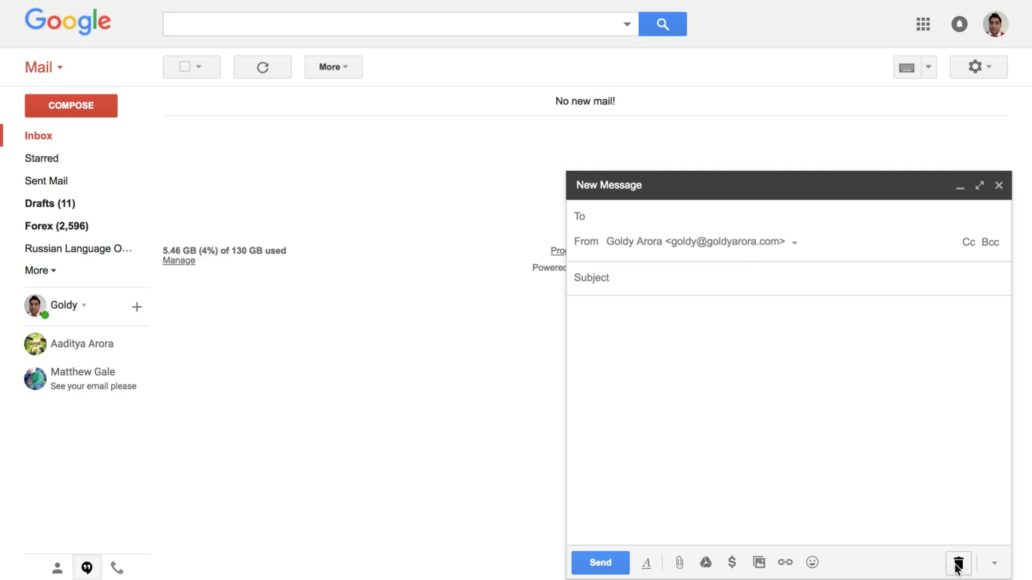
left_click(958, 564)
left_click(998, 66)
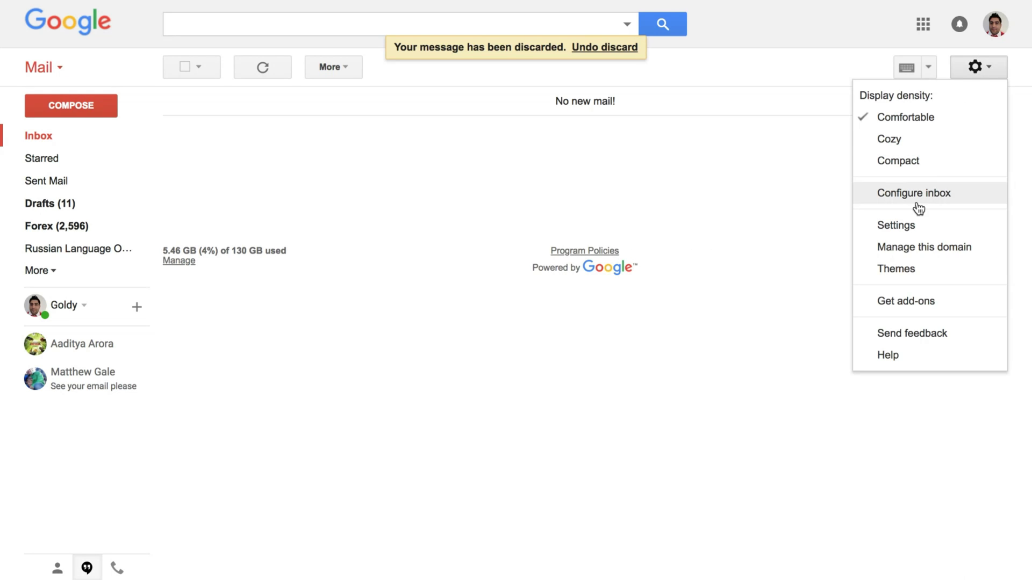
left_click(912, 230)
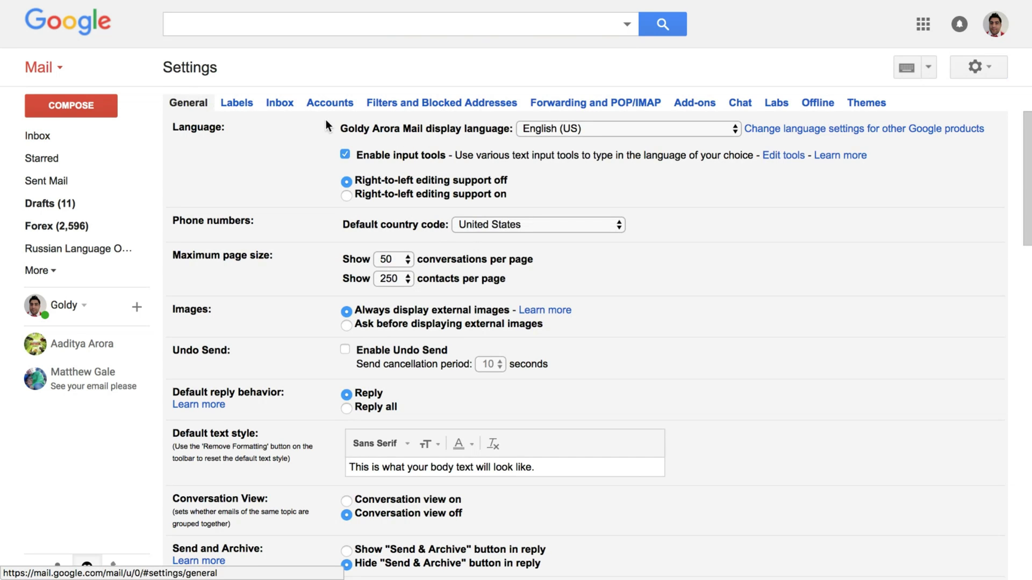
left_click(325, 103)
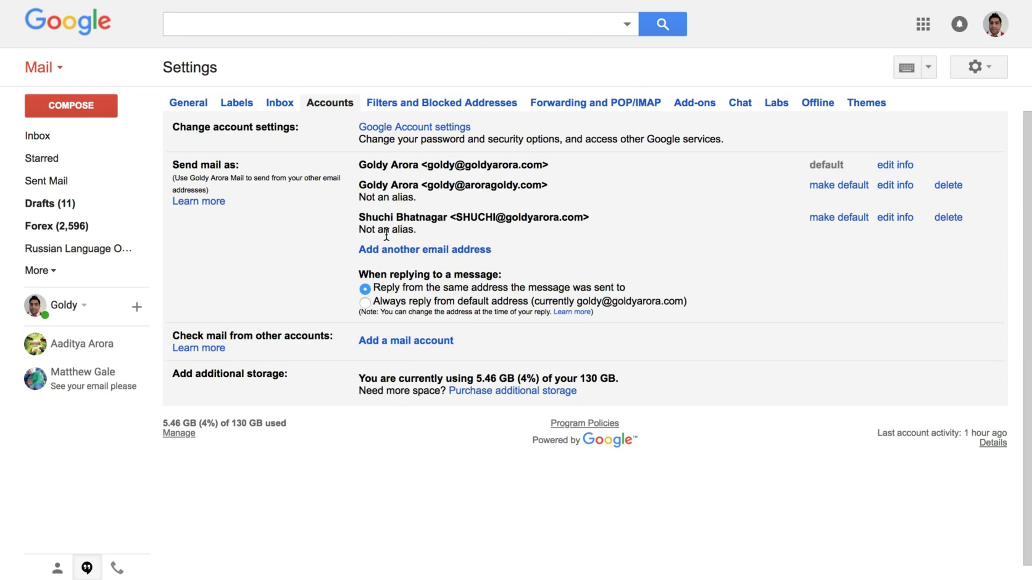
left_click_drag(360, 167, 571, 195)
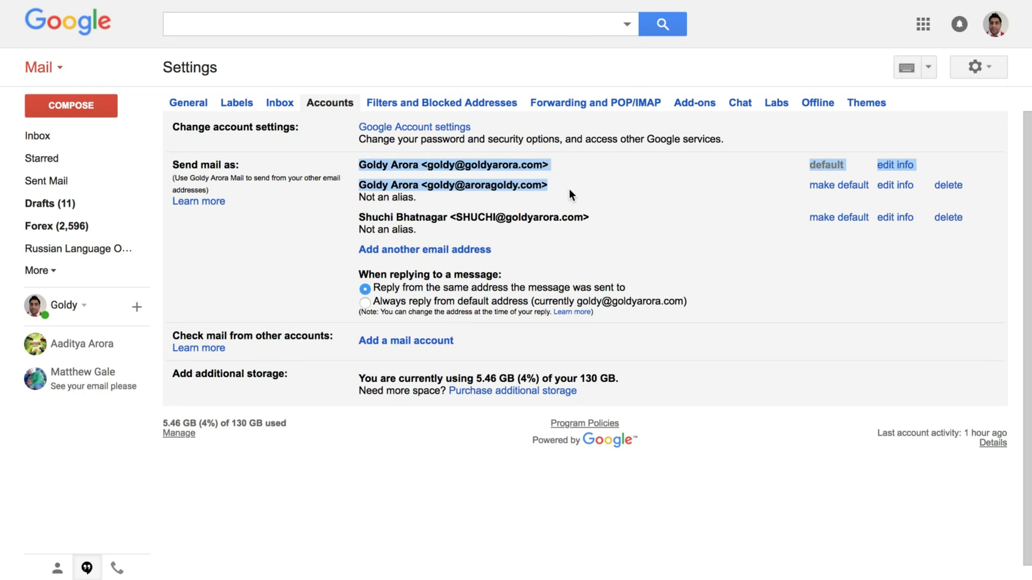
left_click_drag(359, 275, 501, 277)
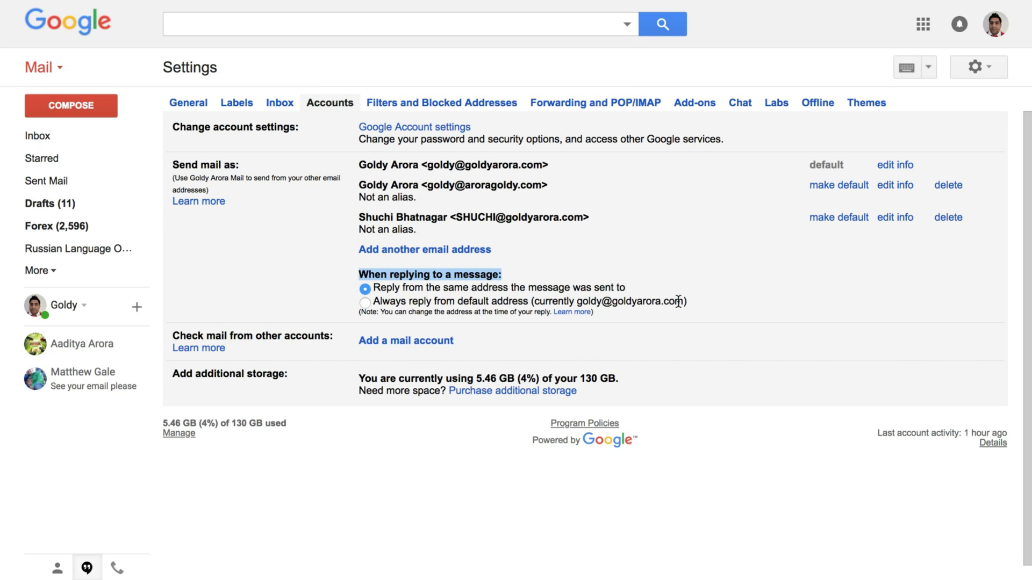
left_click(500, 277)
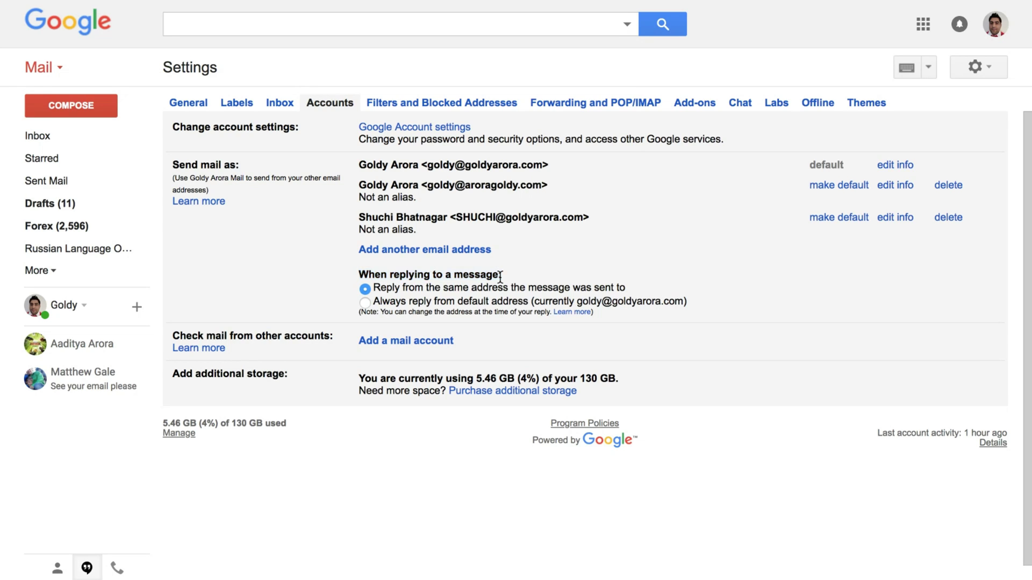
left_click_drag(375, 289, 629, 291)
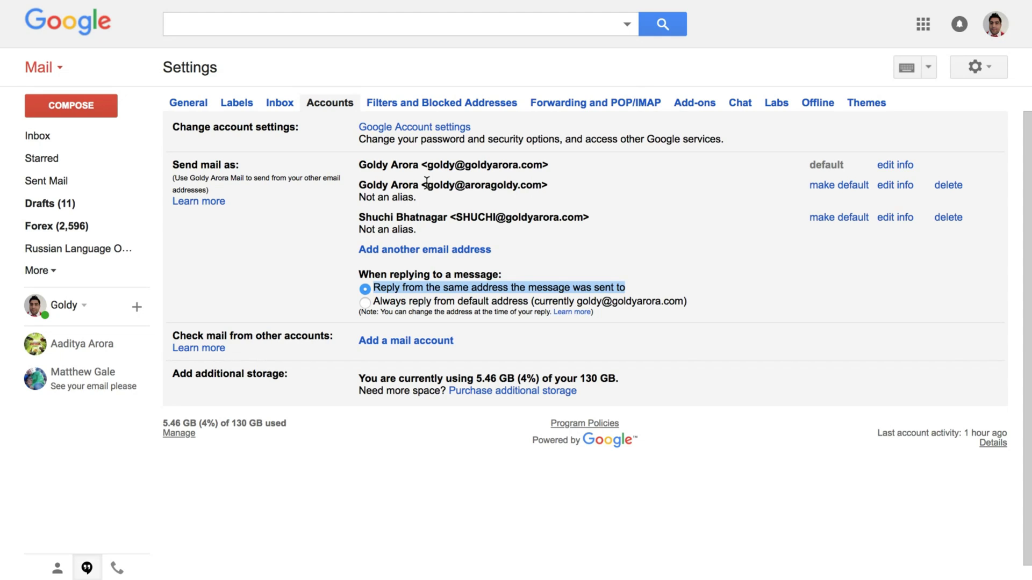
left_click_drag(427, 185, 538, 187)
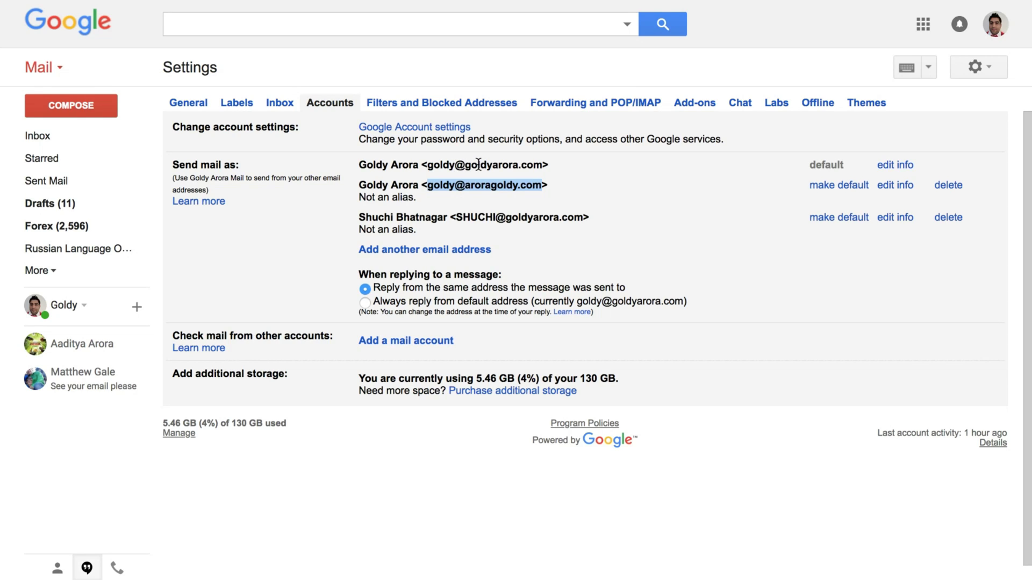
left_click(60, 140)
left_click(260, 69)
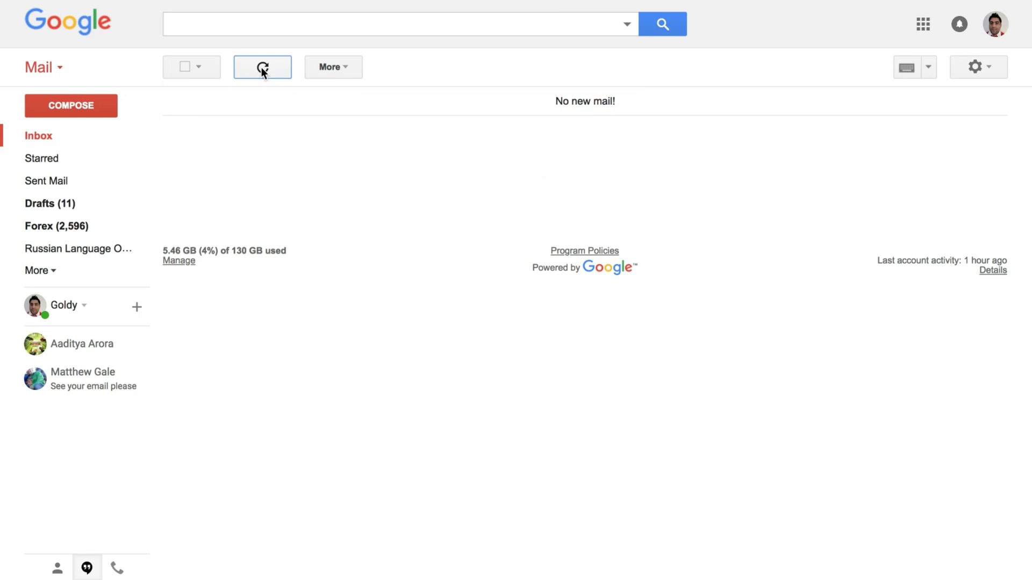
mouse_move(379, 6)
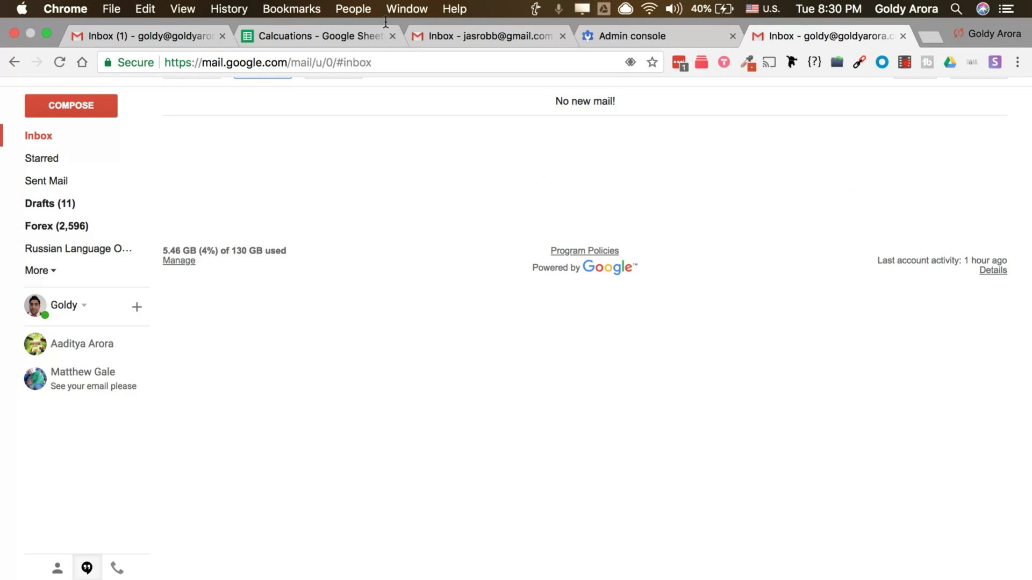
Return to the Calcuations sheet and review row 4's Secondary domain type and anotherbusiness address
left_click(354, 36)
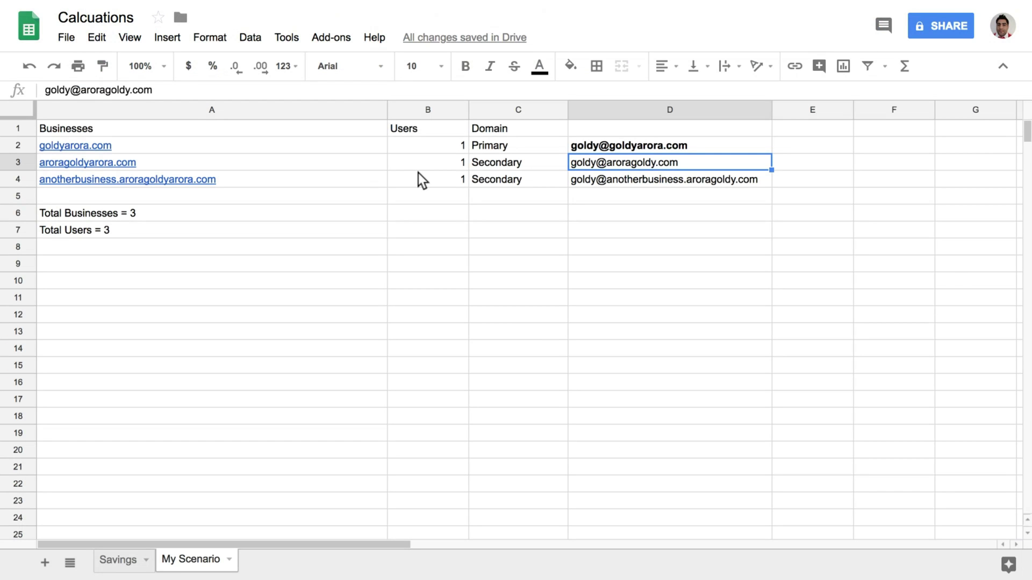
key("Left")
key("Down")
key("Left")
key("Right")
key("Right")
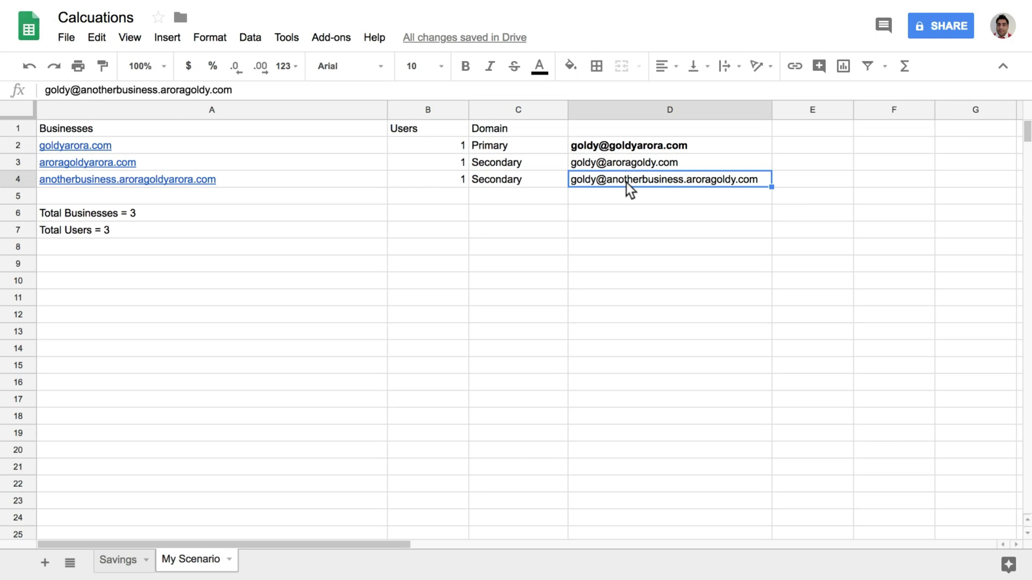
key("Left")
key("Right")
Step through the goldyarora.com and aroragoldy.com addresses and the business names and user counts
key("Up")
key("Up")
key("Down")
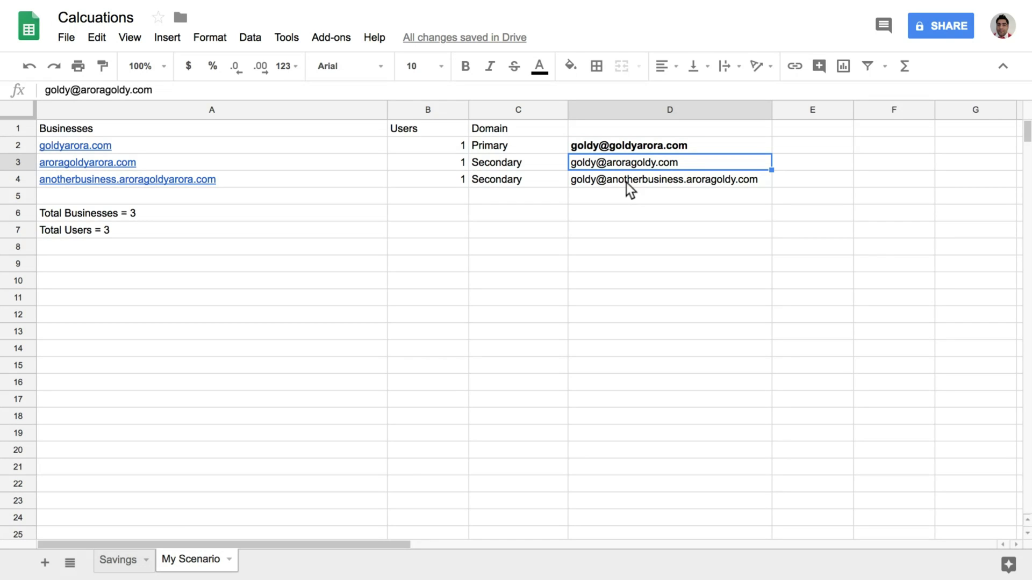
key("Down")
key("Left")
key("Left")
key("Left")
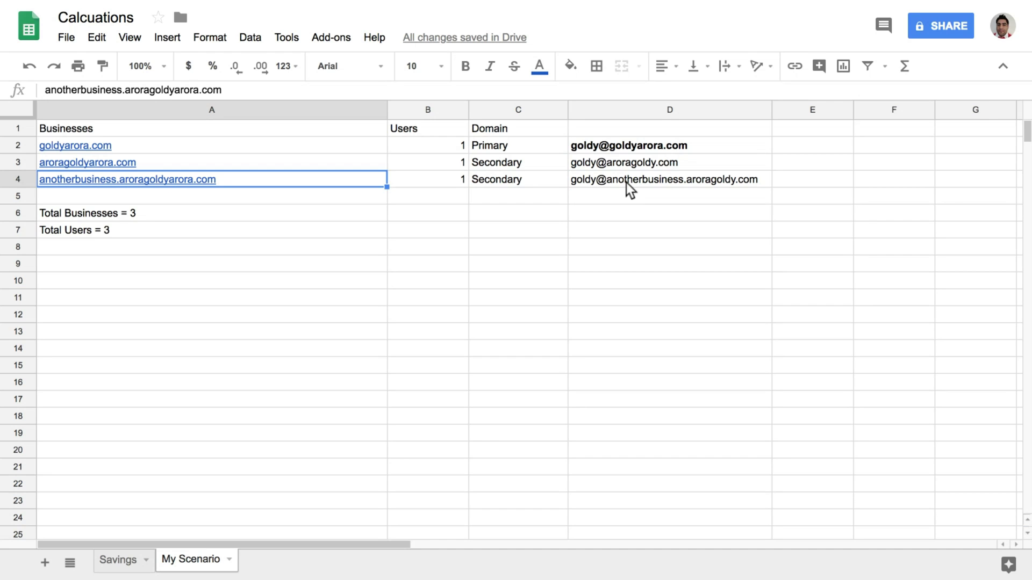
key("Up")
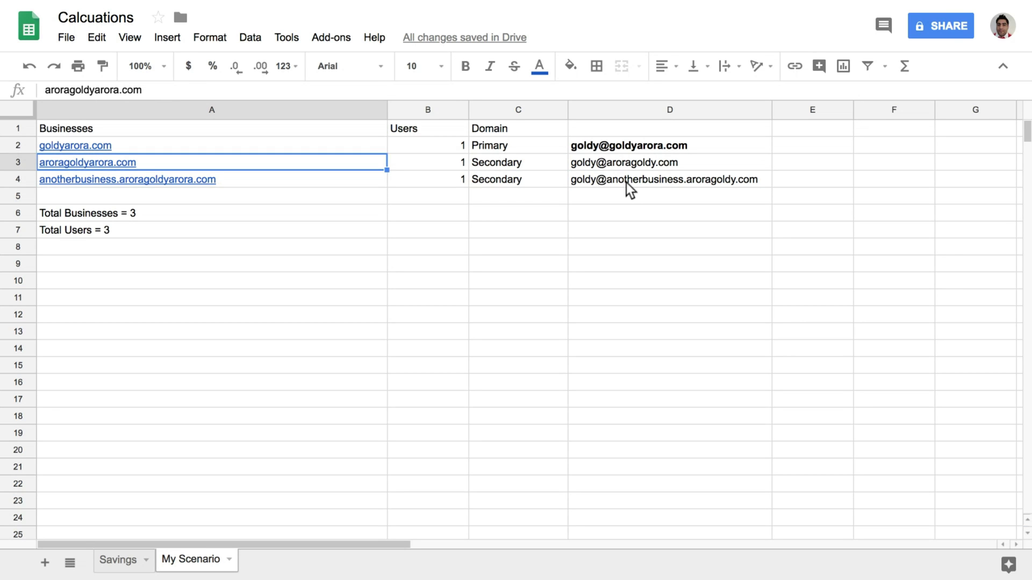
key("Right")
key("Left")
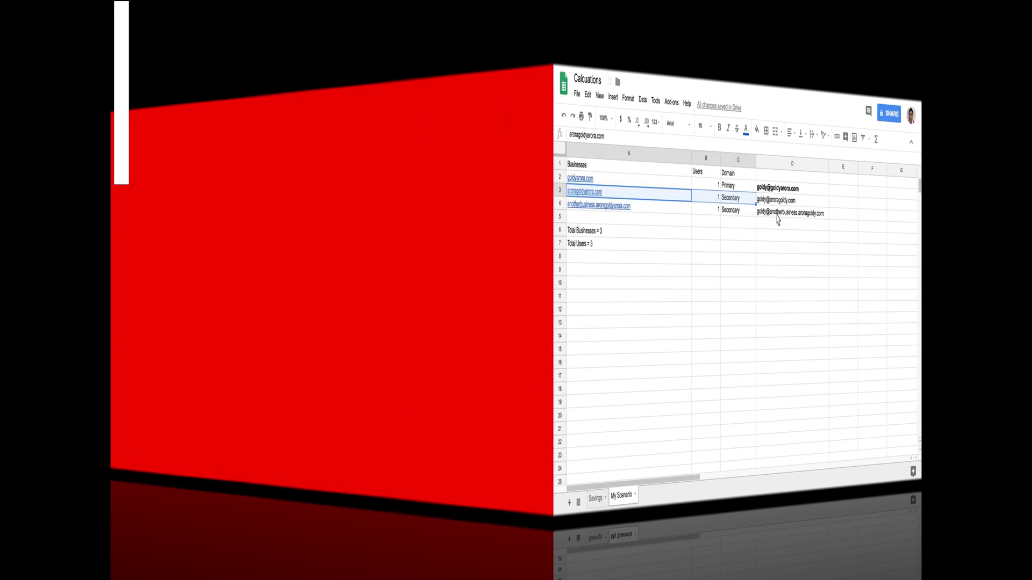